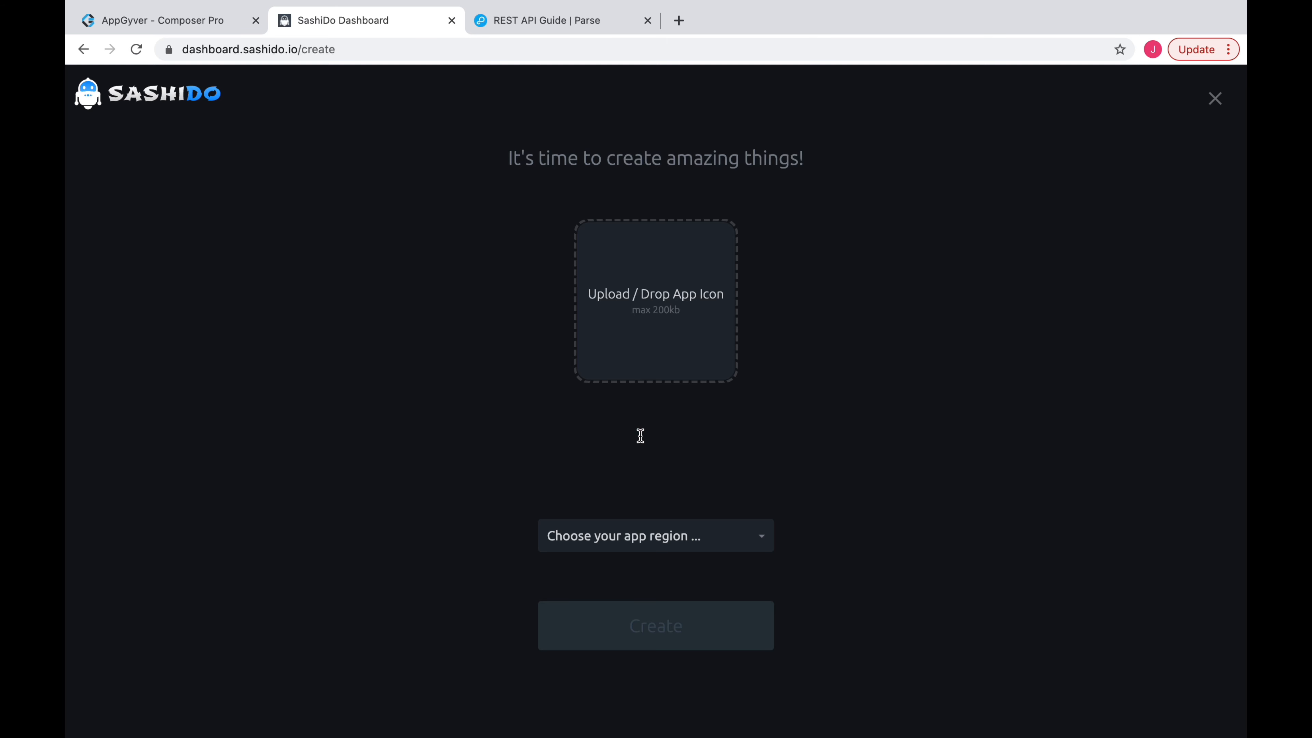
Step: Create an app named userMgmt in the Europe - $4.95/mo region and close its getting-started guide
{"action": "type", "text": "user"}
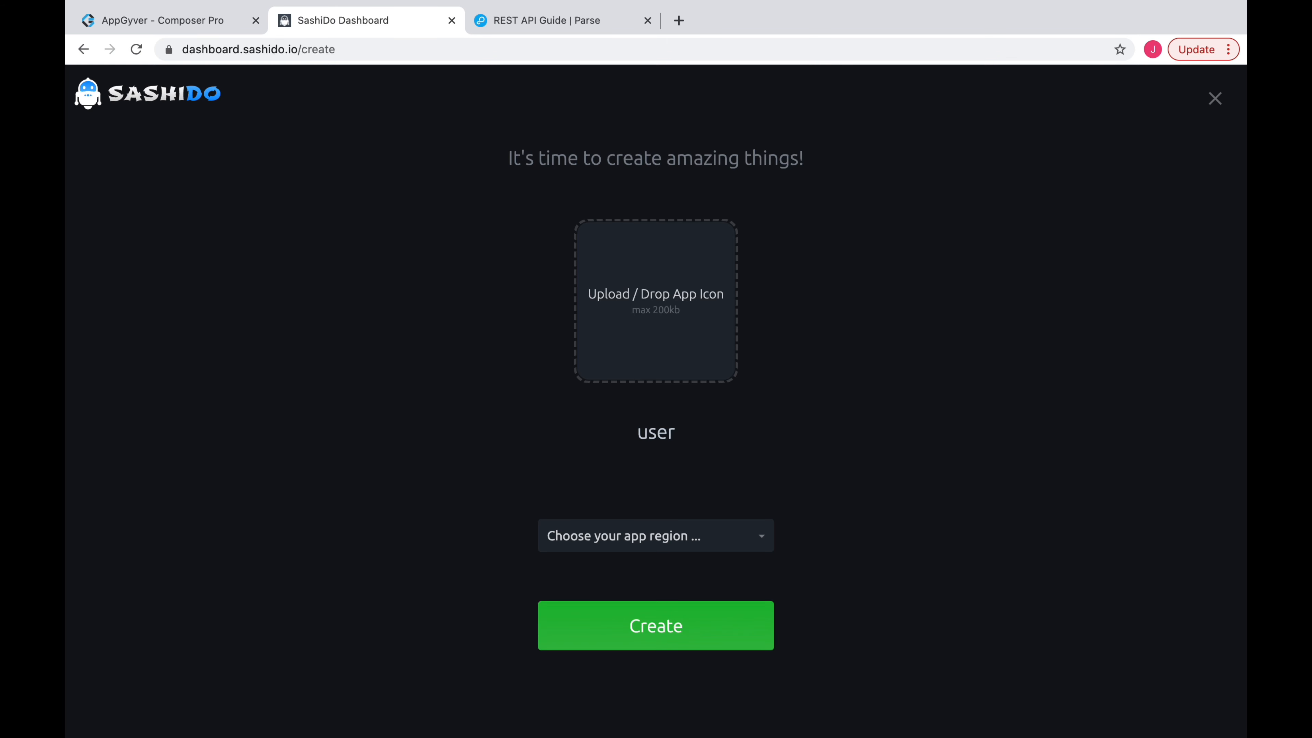
{"action": "type", "text": "Mgmt"}
{"action": "left_click", "coordinate": [635, 540]}
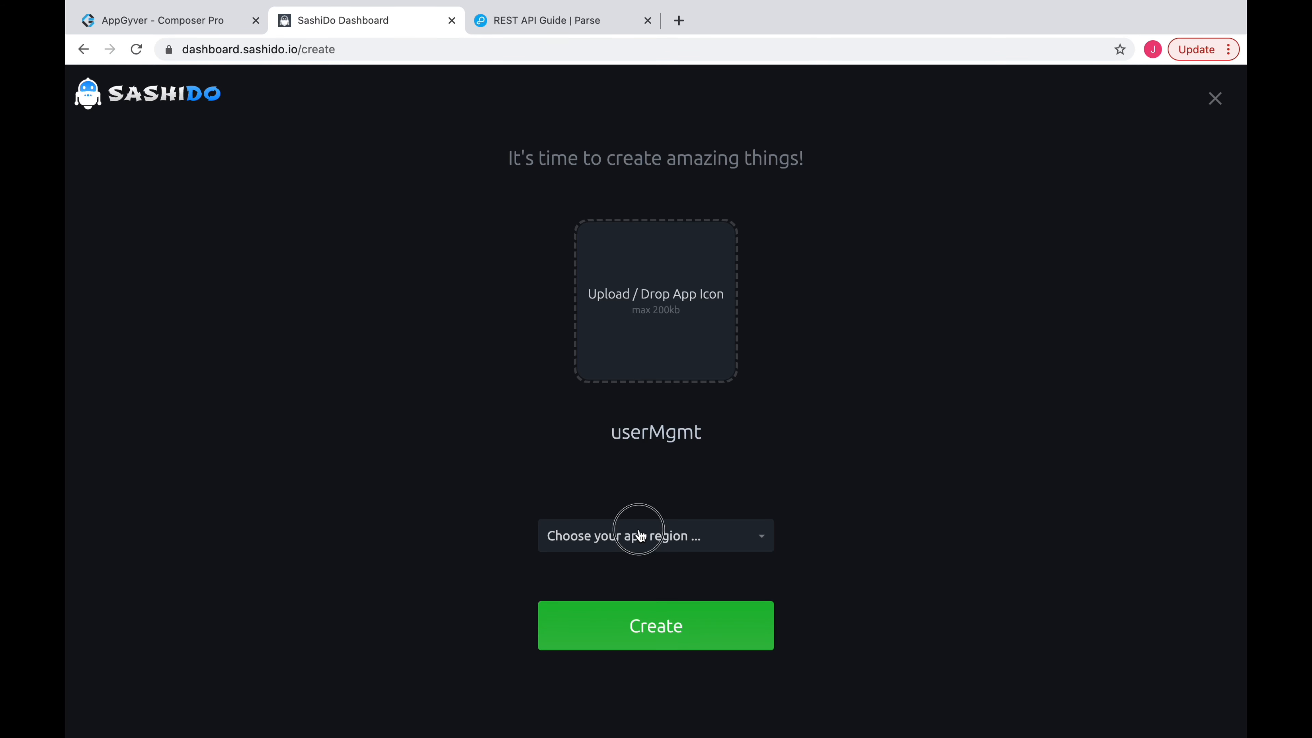
{"action": "left_click", "coordinate": [633, 538]}
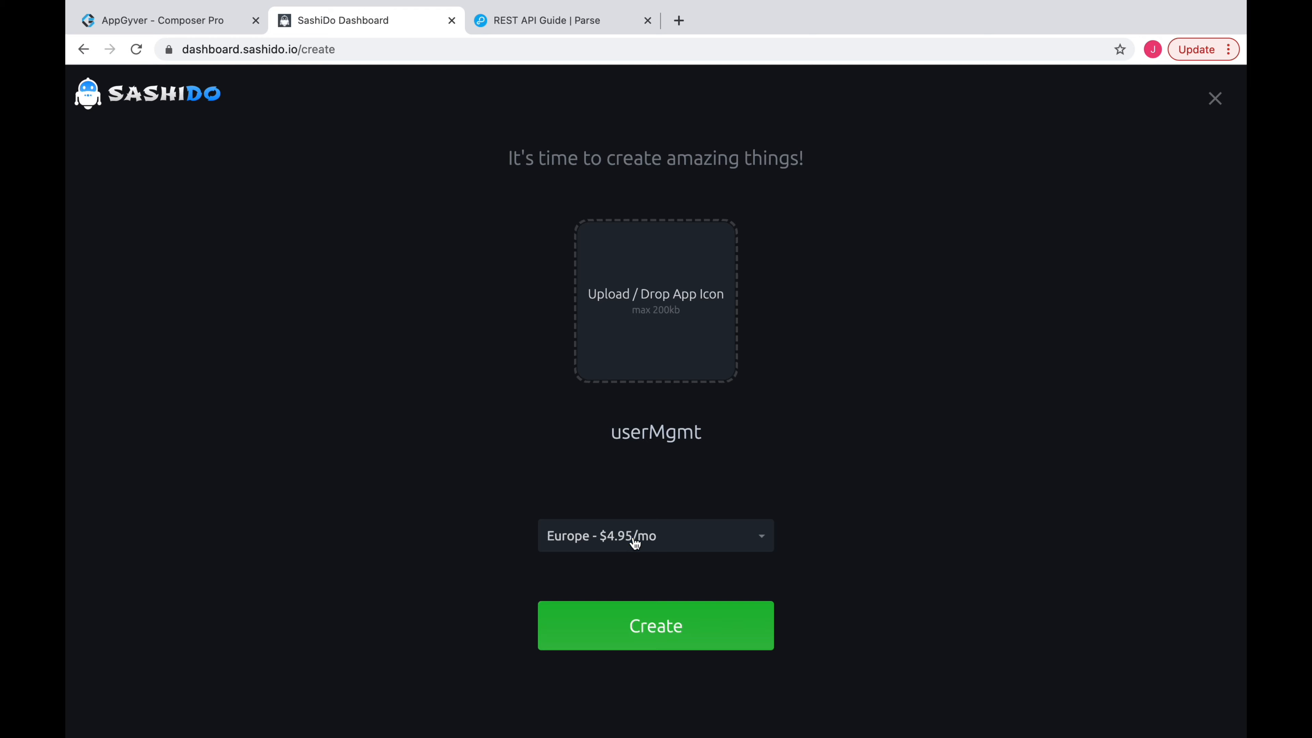
{"action": "left_click", "coordinate": [665, 628]}
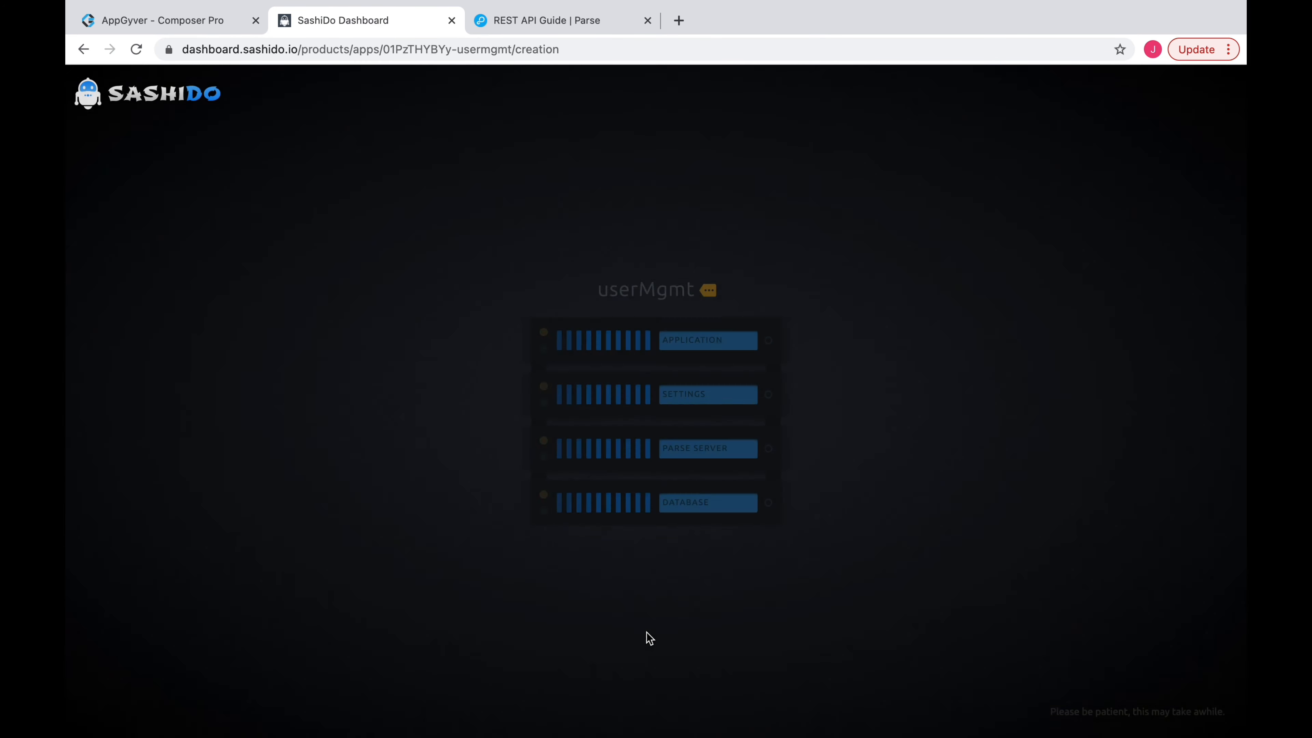
{"action": "left_click", "coordinate": [668, 493]}
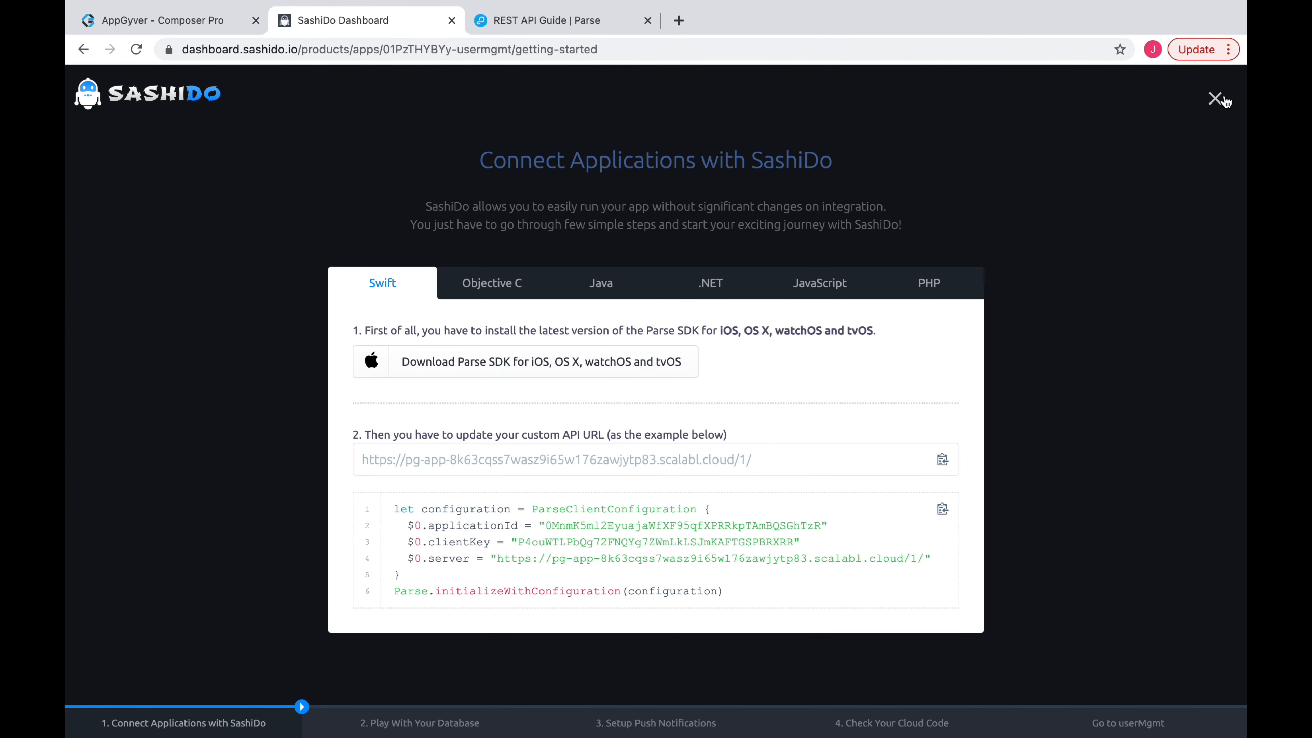
{"action": "left_click", "coordinate": [1214, 99]}
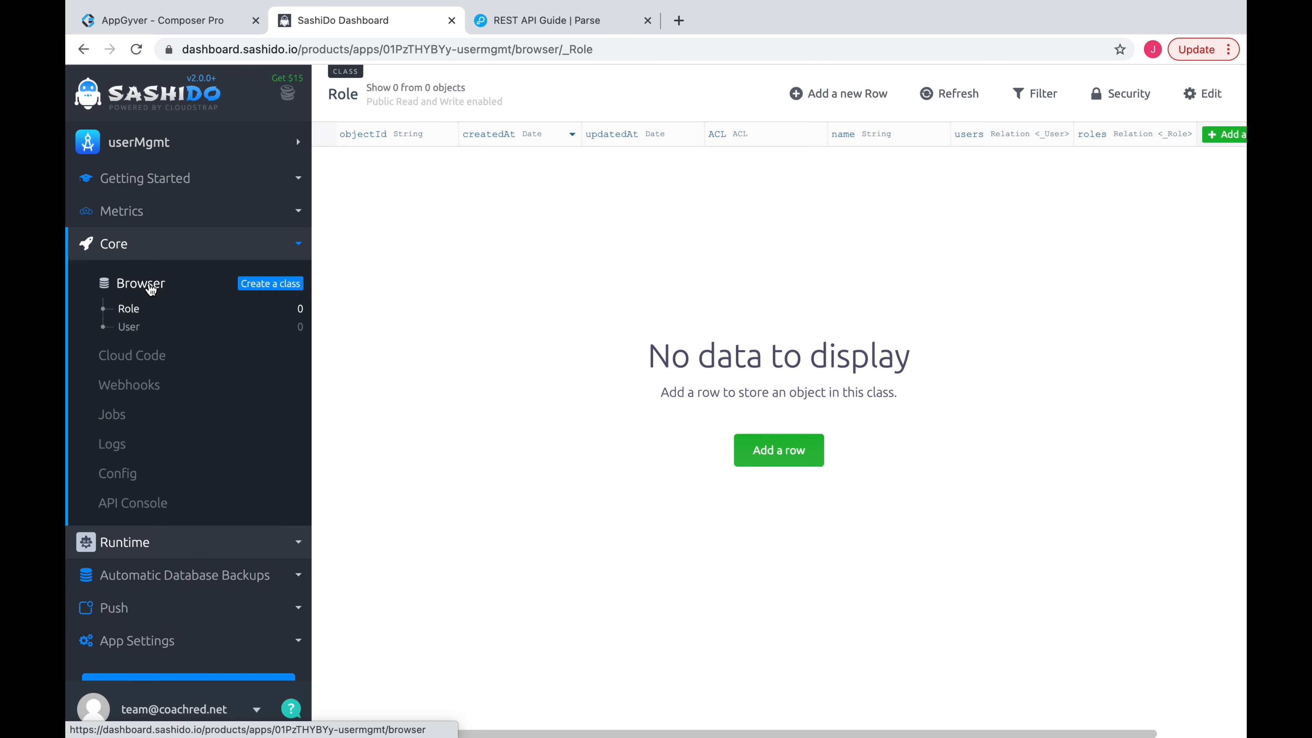
Step: Create a Custom class named fruits in the app's database
{"action": "left_click", "coordinate": [270, 284]}
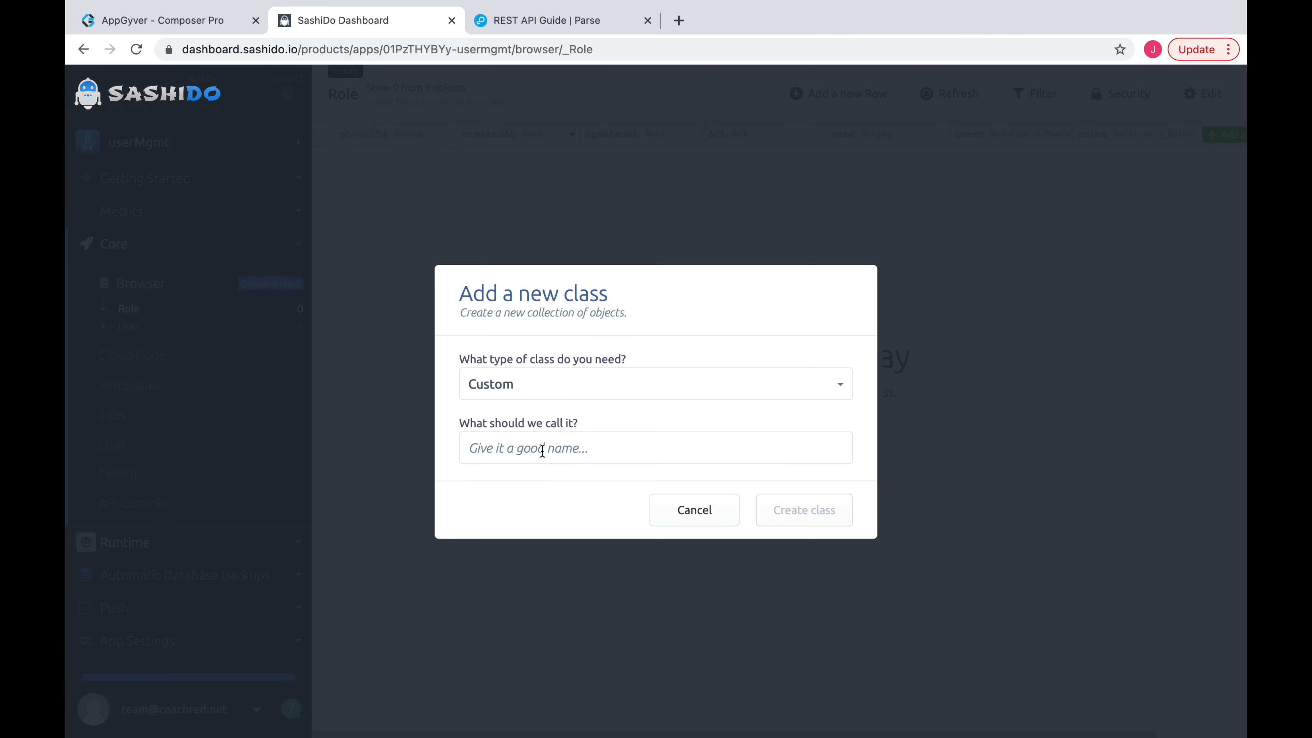
{"action": "left_click", "coordinate": [537, 448]}
{"action": "type", "text": "fruits"}
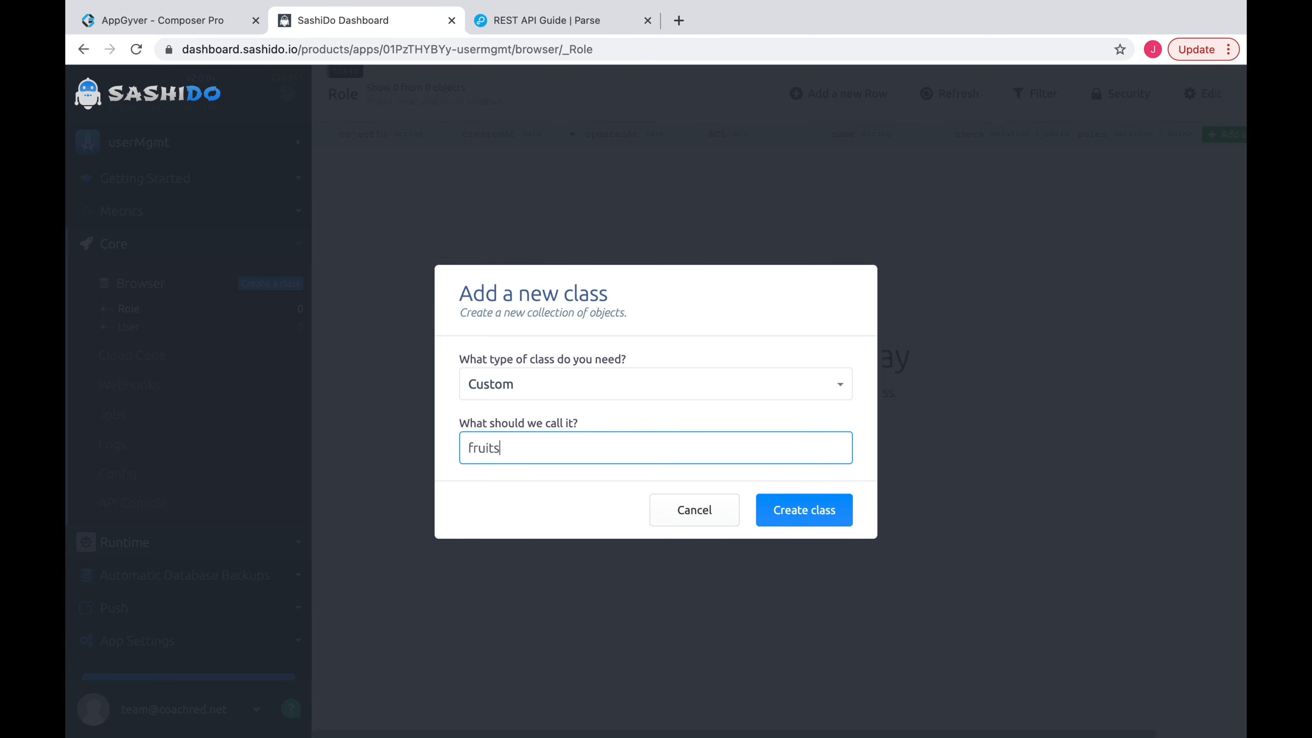
{"action": "left_click", "coordinate": [801, 512]}
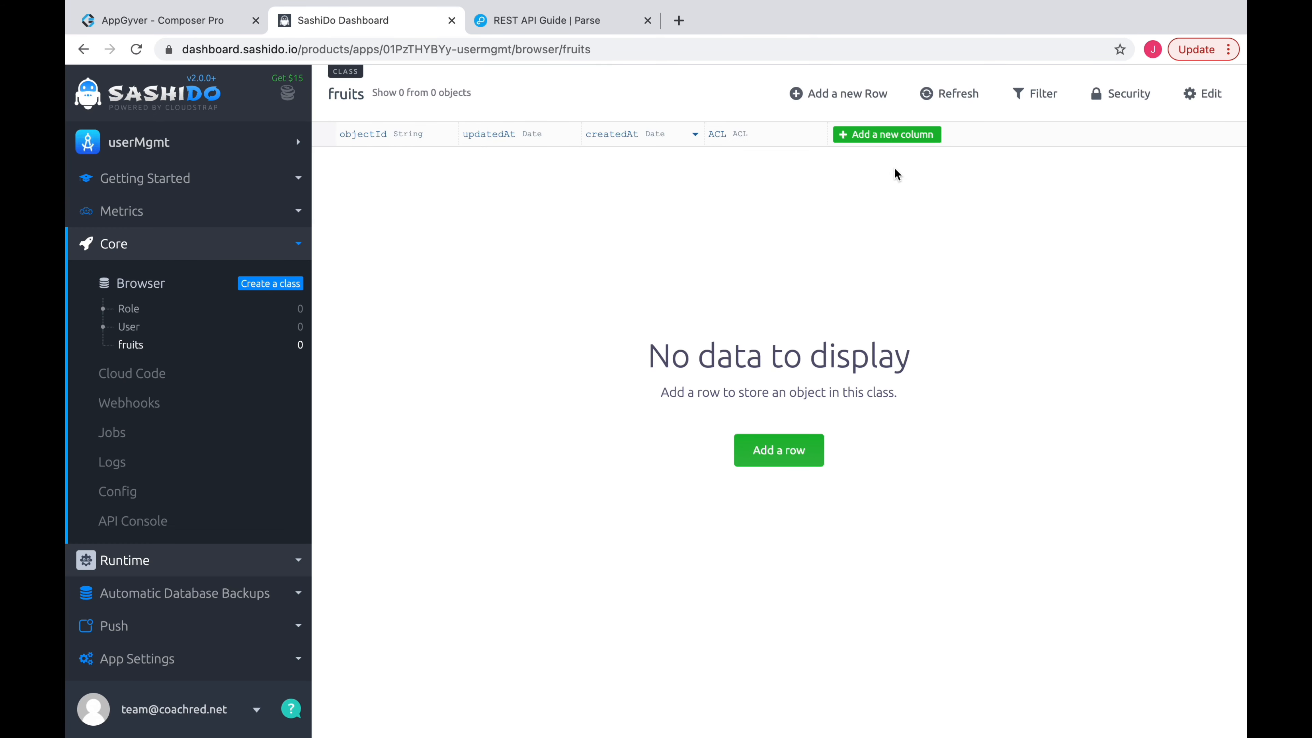
Step: Add a String column called name to the fruits class
{"action": "left_click", "coordinate": [870, 137]}
{"action": "left_click", "coordinate": [542, 445]}
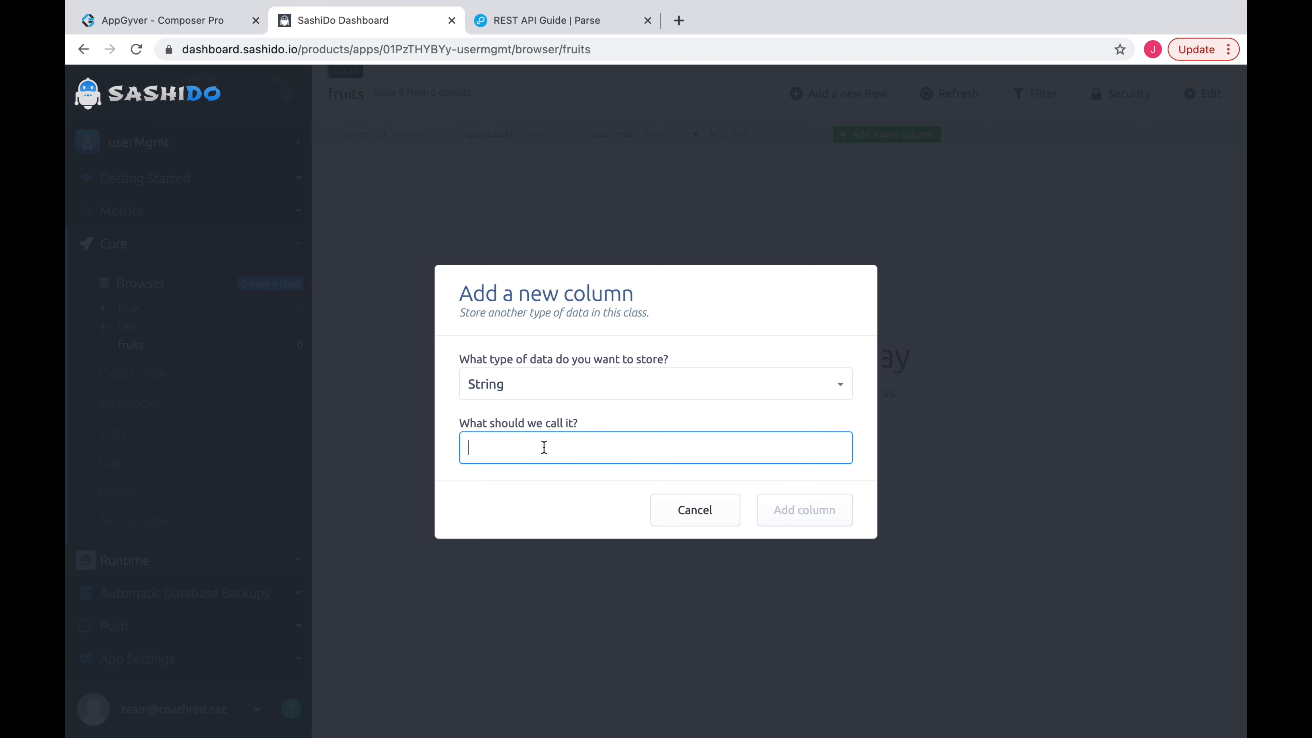
{"action": "type", "text": "name"}
{"action": "left_click", "coordinate": [806, 512]}
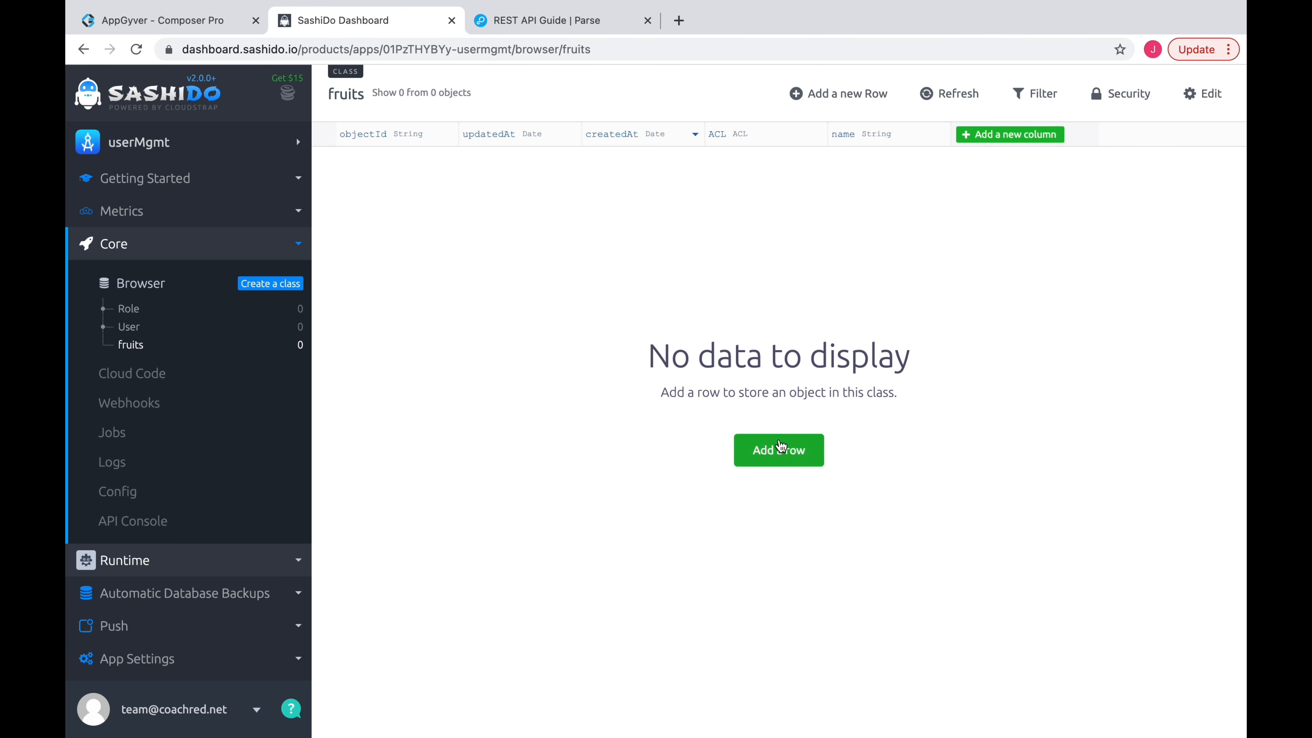
Step: Add a row to the fruits class with the name banana
{"action": "left_click", "coordinate": [784, 451]}
{"action": "double_click", "coordinate": [863, 158]}
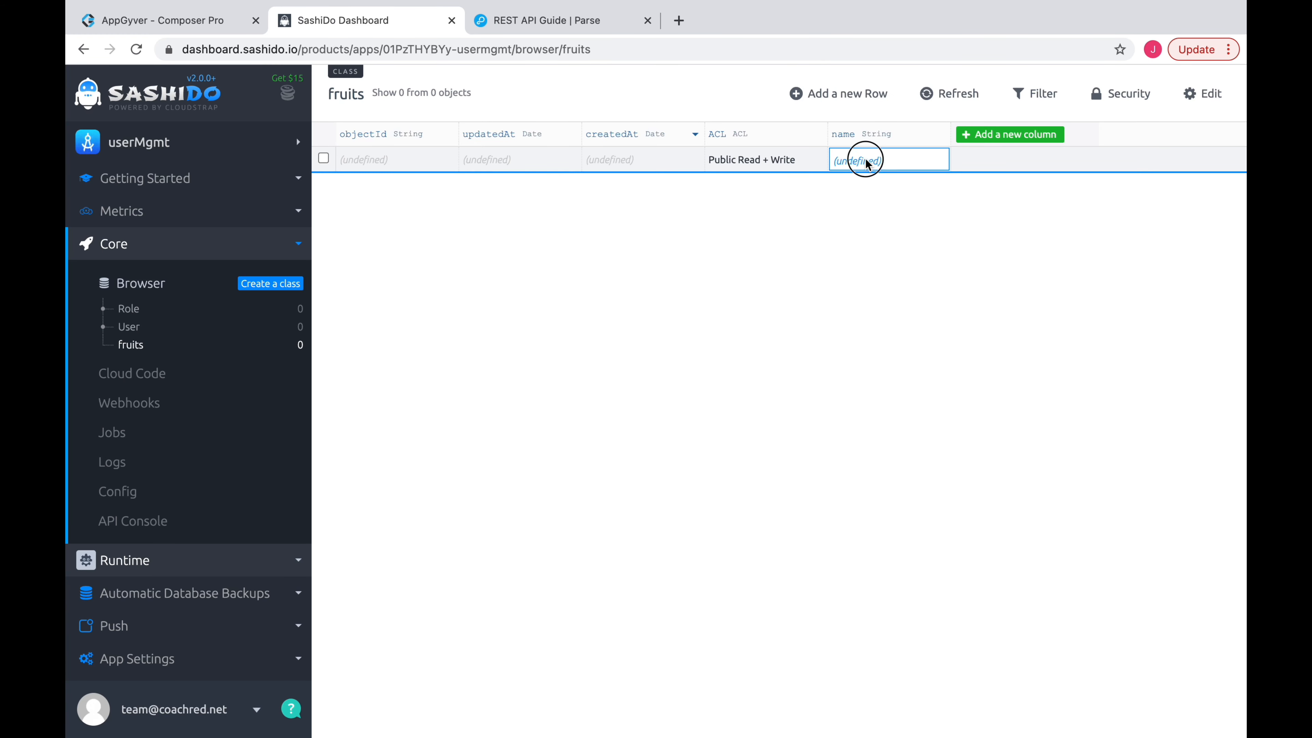
{"action": "type", "text": "banana"}
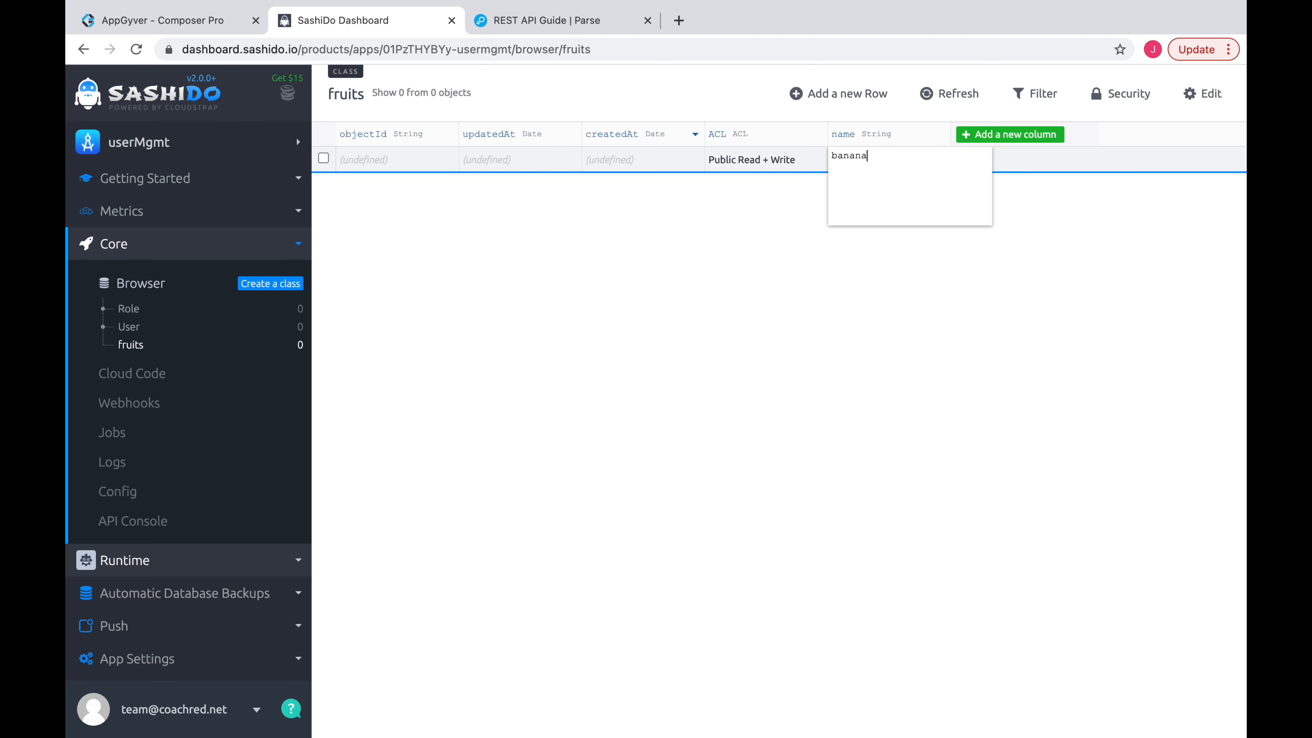
{"action": "key", "text": "Return"}
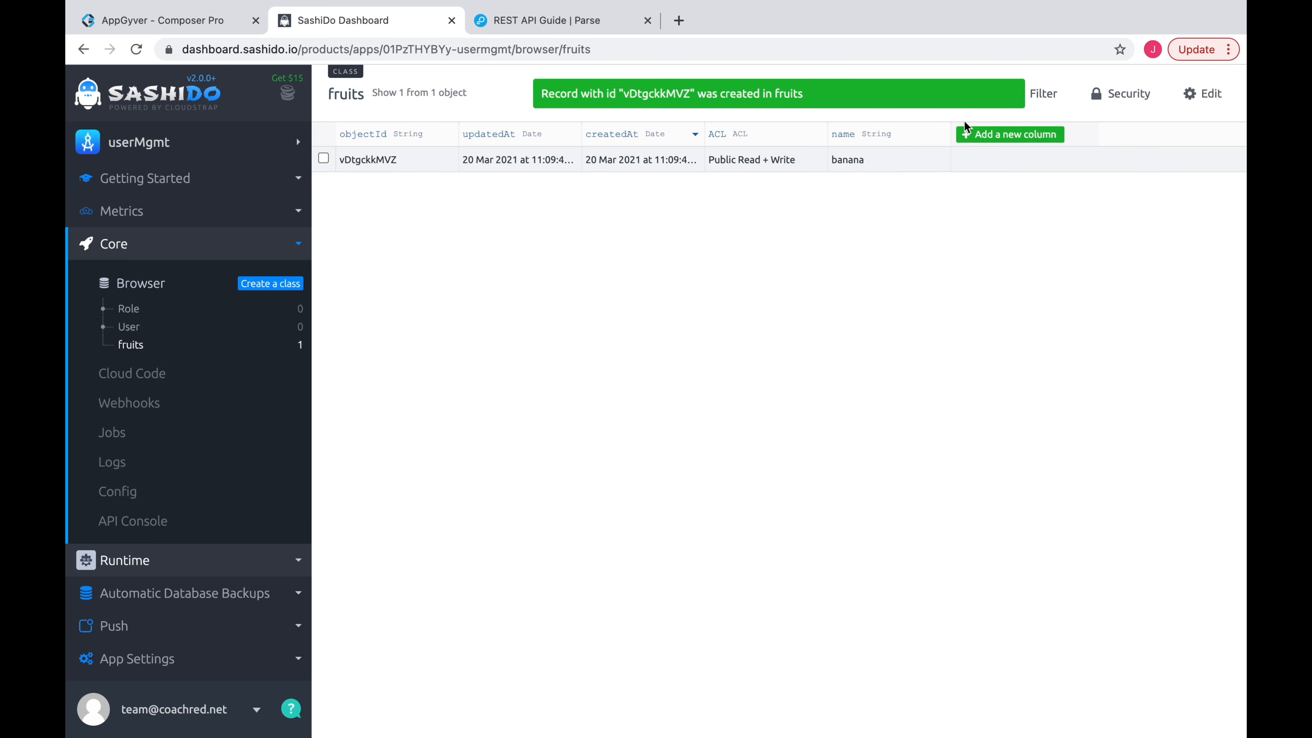
Step: Add another row to the fruits class with the name avocado
{"action": "left_click", "coordinate": [847, 93]}
{"action": "double_click", "coordinate": [861, 157]}
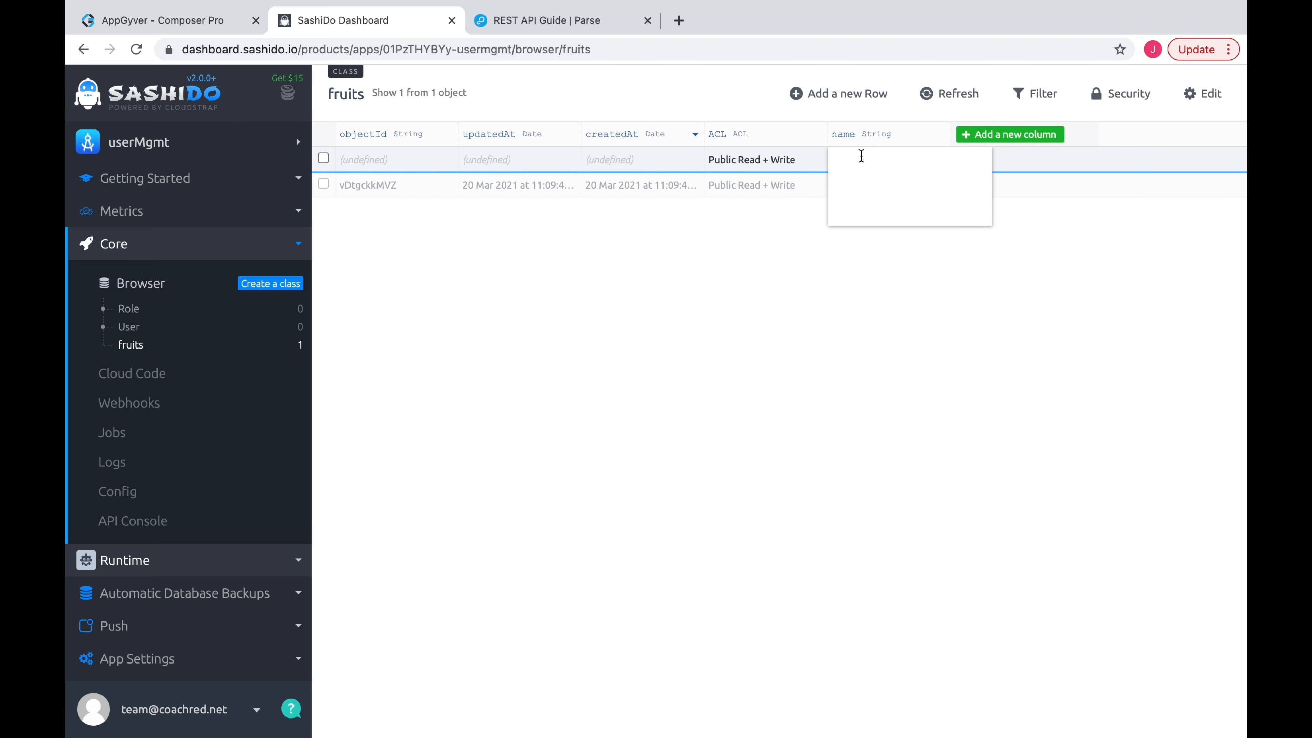
{"action": "type", "text": "avocado"}
{"action": "key", "text": "Return"}
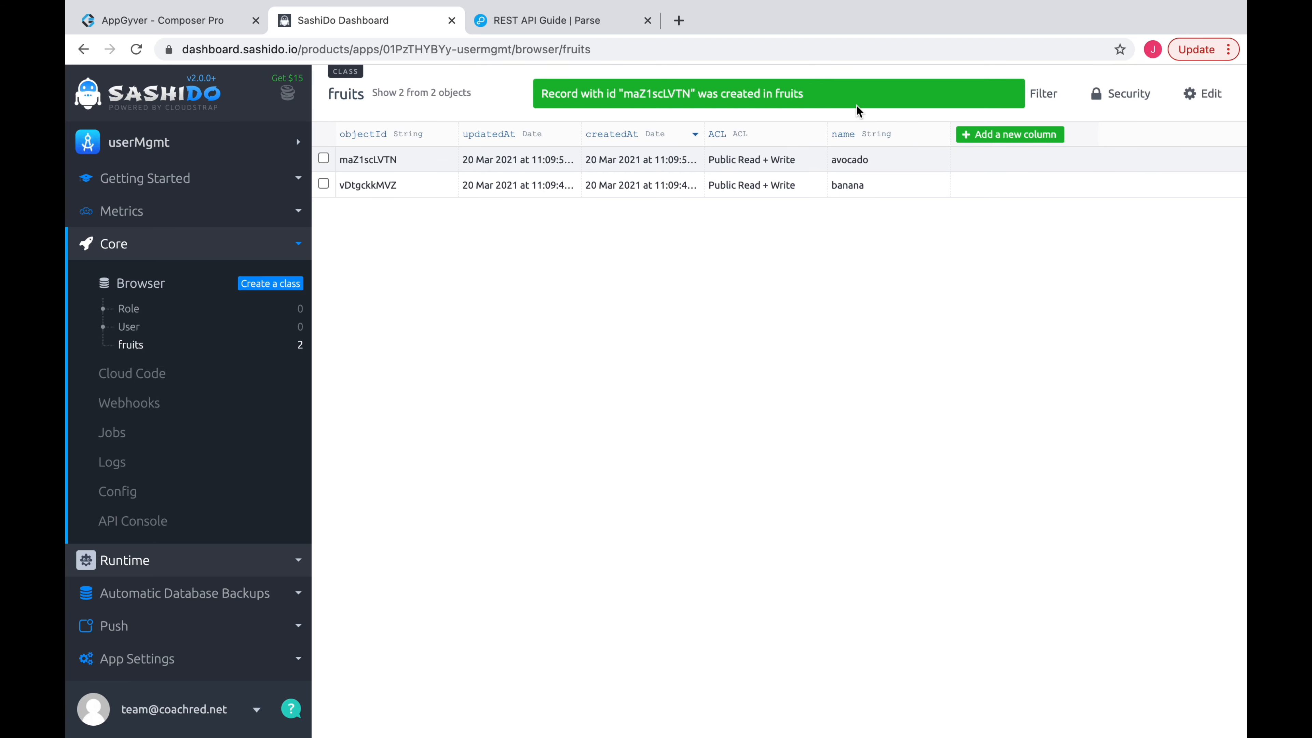
Step: Add a third row to the fruits class with the name raspberry
{"action": "left_click", "coordinate": [797, 94]}
{"action": "left_click", "coordinate": [861, 160]}
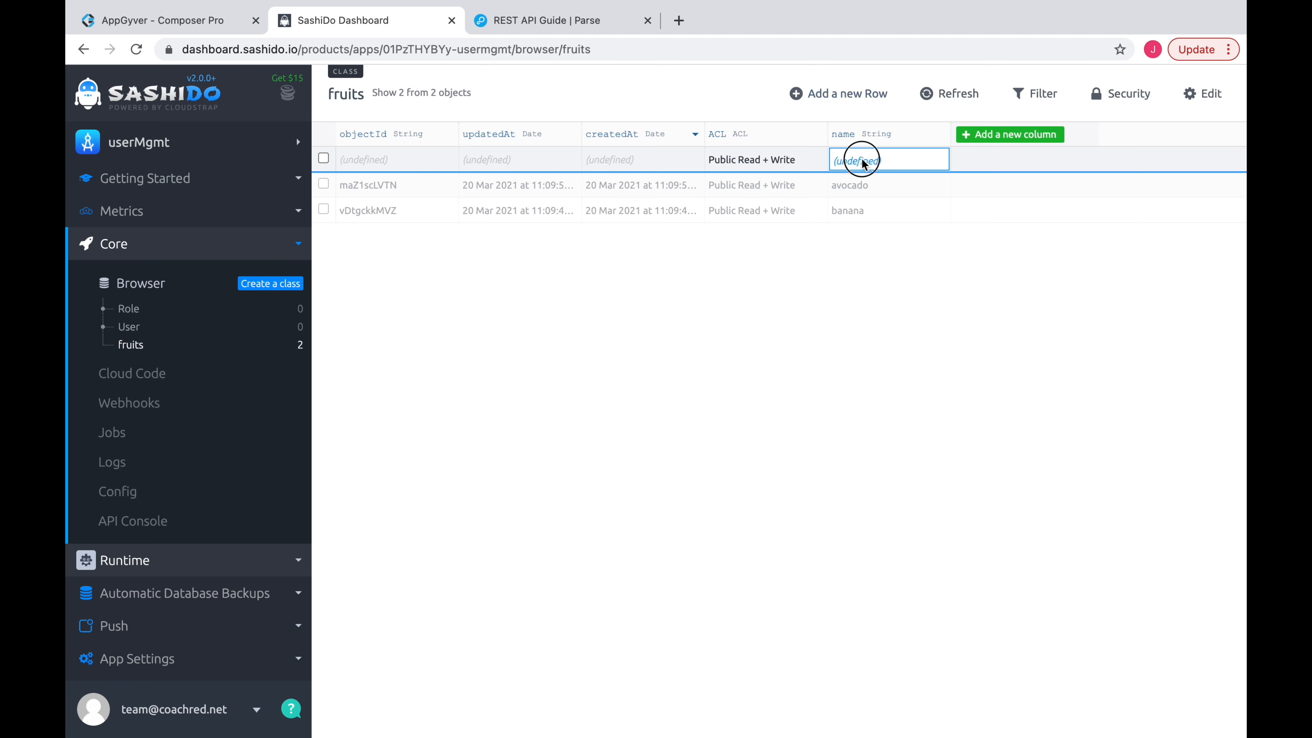
{"action": "double_click", "coordinate": [857, 161]}
{"action": "type", "text": "raspberry"}
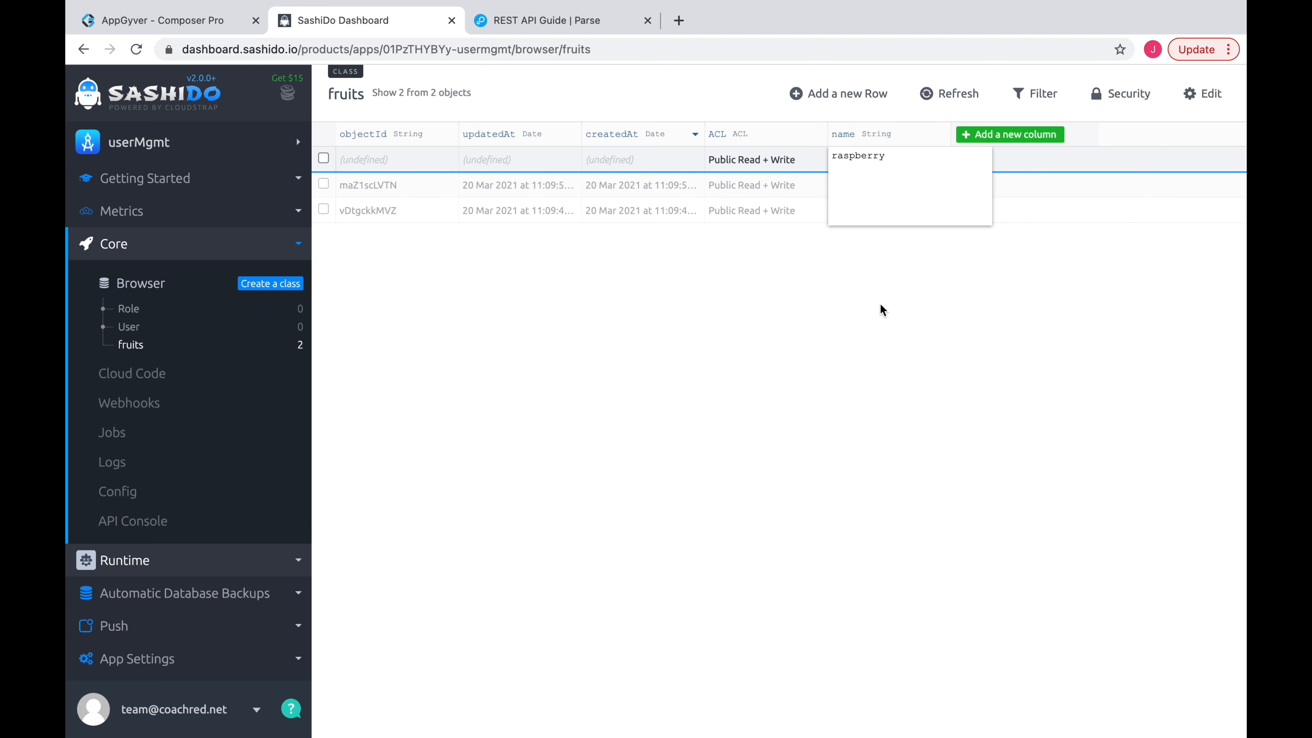
{"action": "key", "text": "Return"}
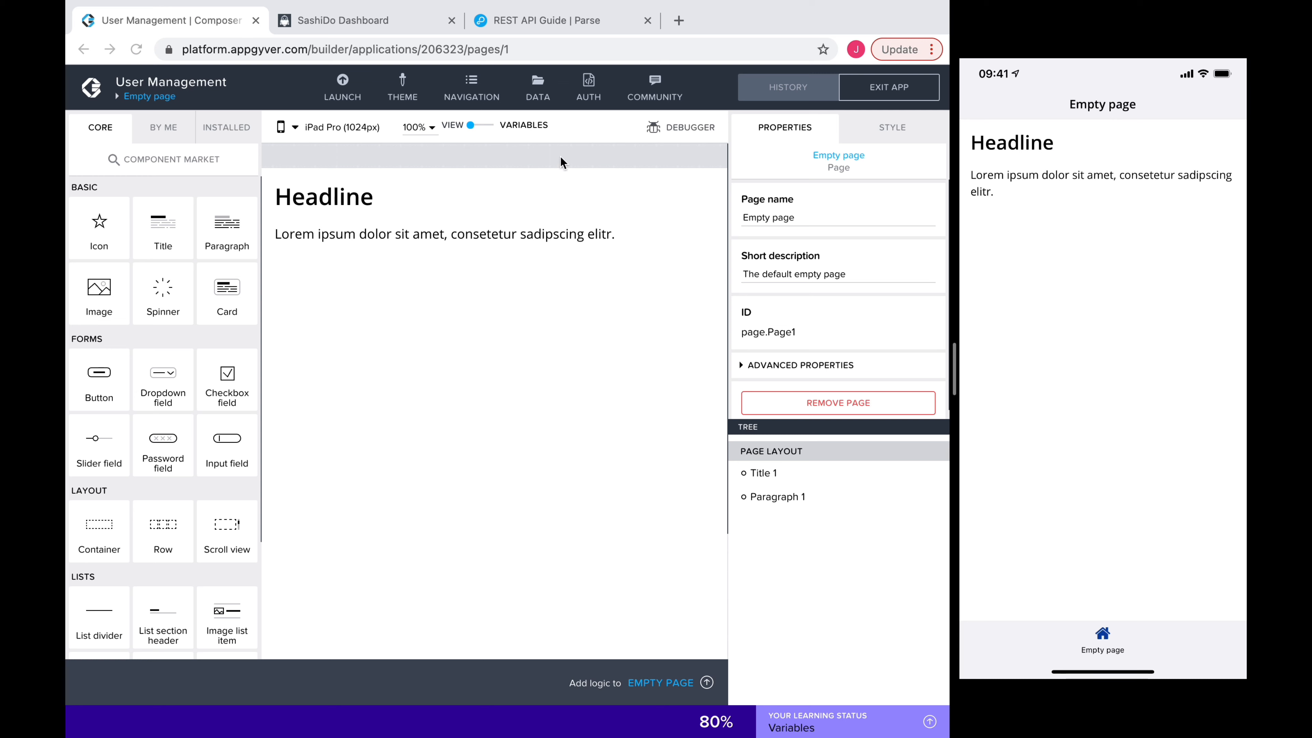
Step: Add a REST API direct integration data resource and set its resource ID to fruits
{"action": "left_click", "coordinate": [538, 89]}
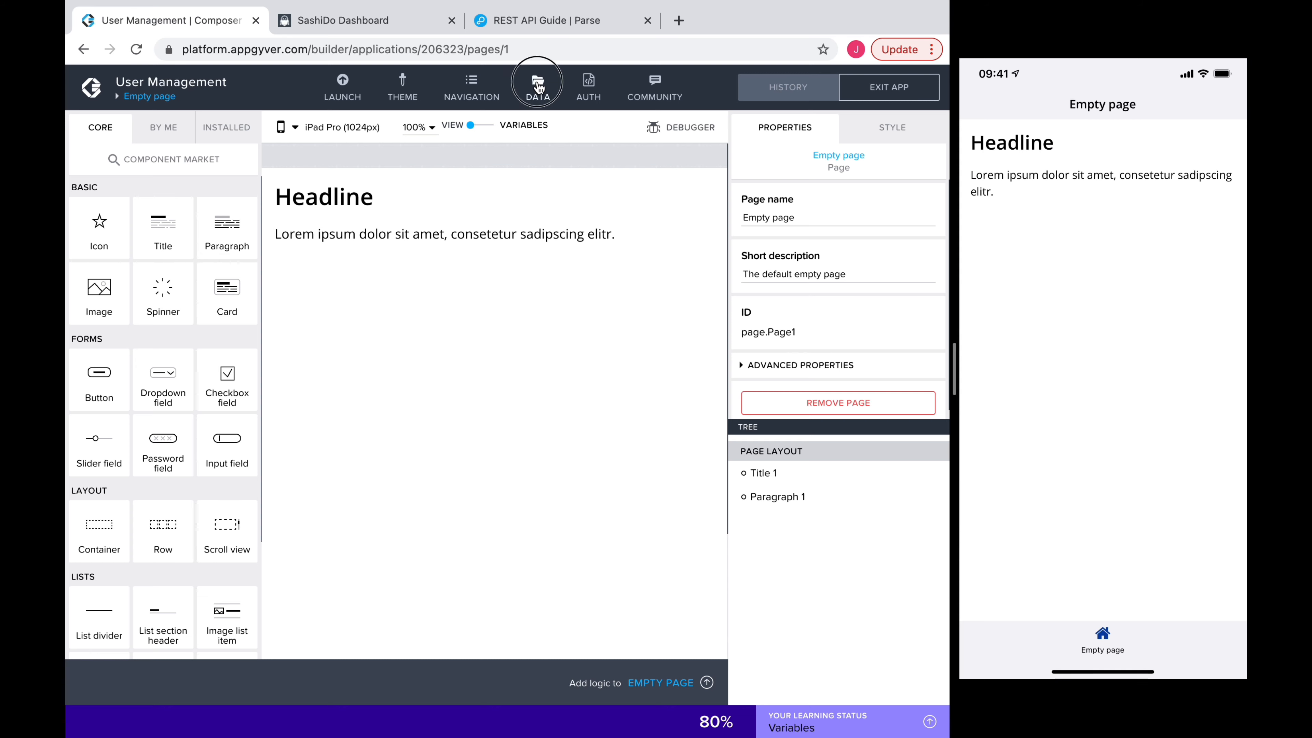
{"action": "left_click", "coordinate": [923, 166]}
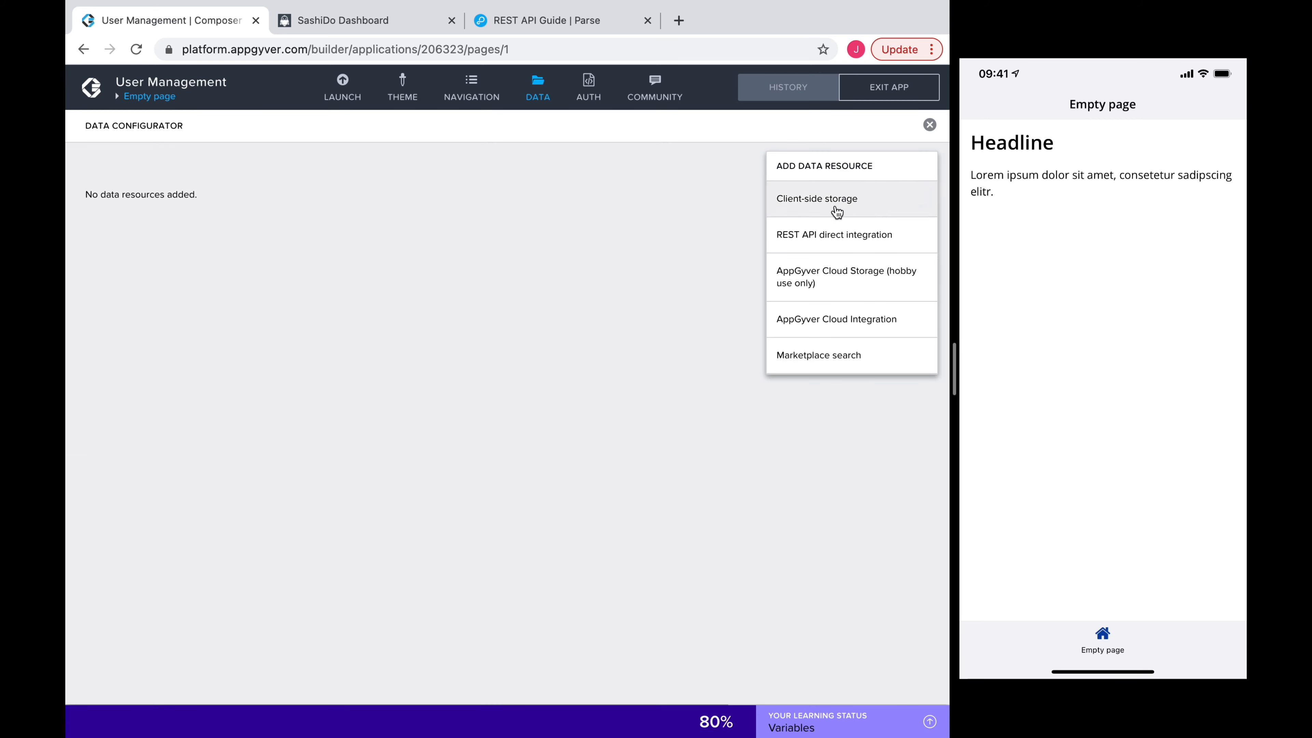
{"action": "left_click", "coordinate": [833, 236]}
{"action": "left_click", "coordinate": [324, 234]}
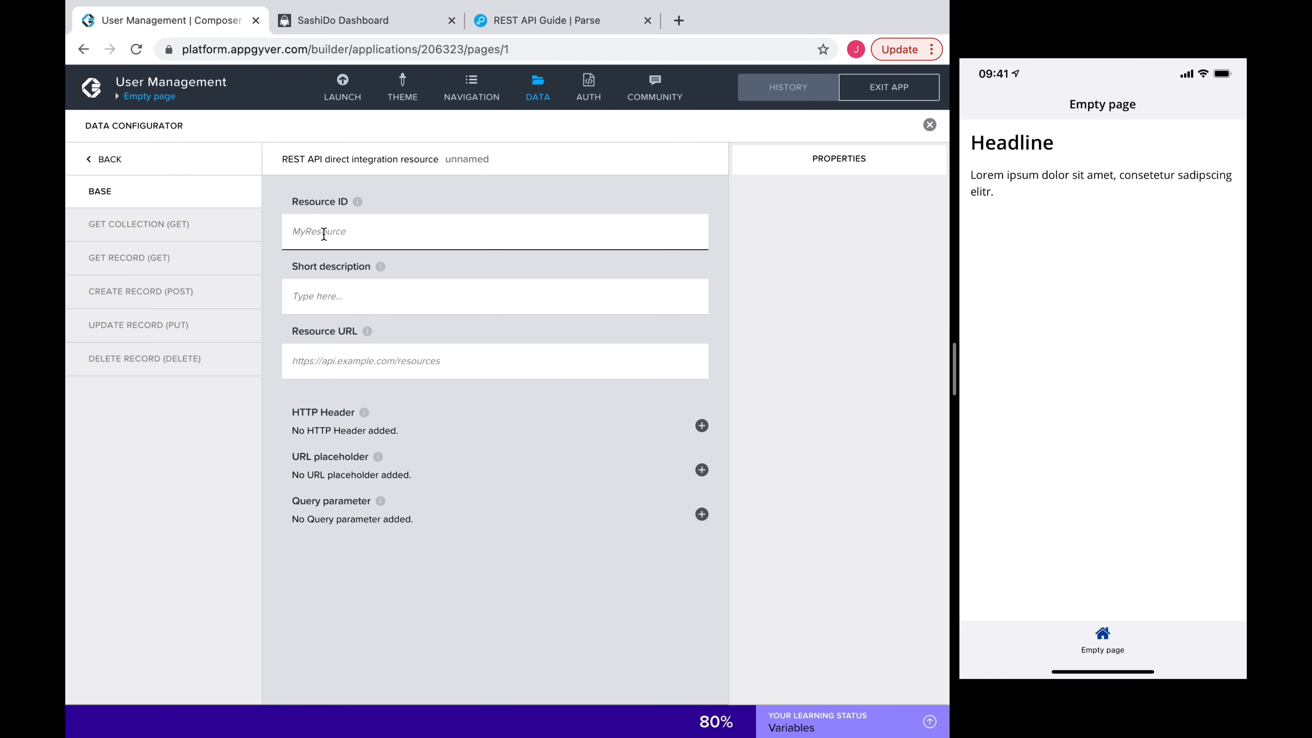
{"action": "type", "text": "fruits"}
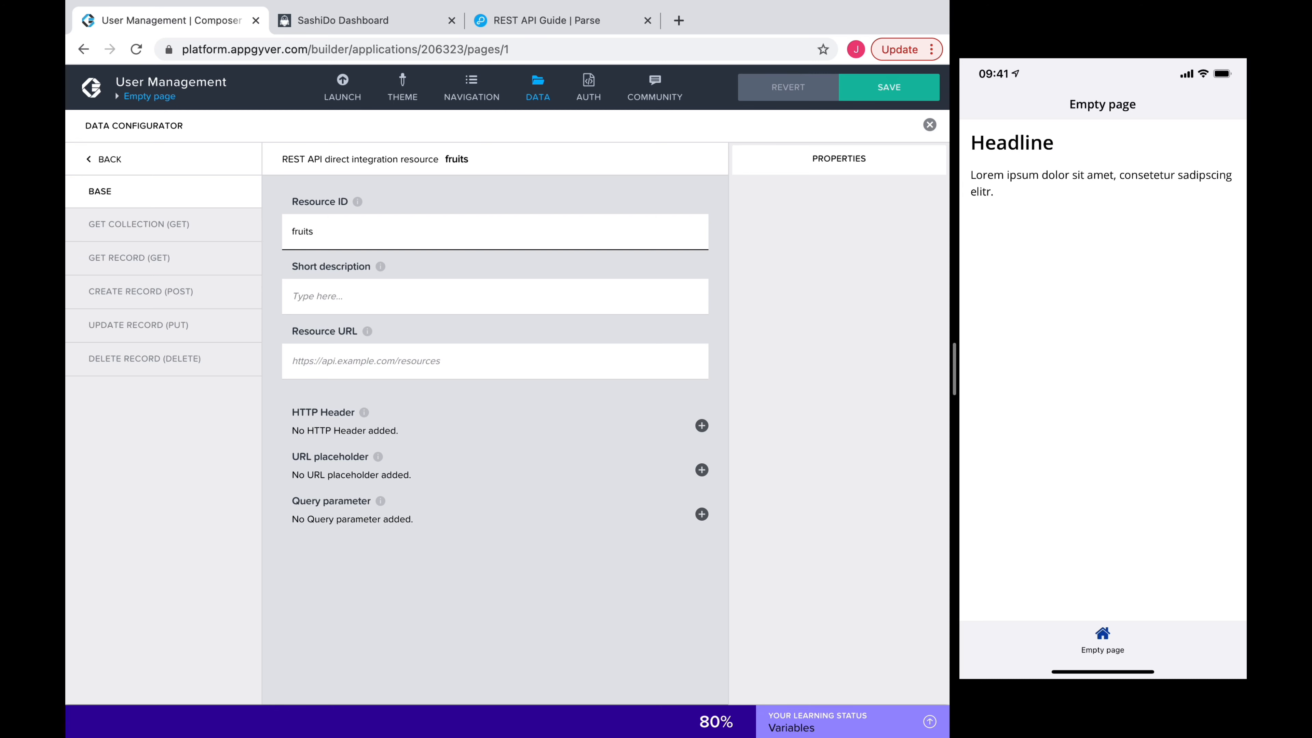
Step: Copy the API URL Address from SashiDo's Security & Keys settings and paste it as the AppGyver resource's URL
{"action": "left_click", "coordinate": [325, 329]}
{"action": "left_click", "coordinate": [339, 373]}
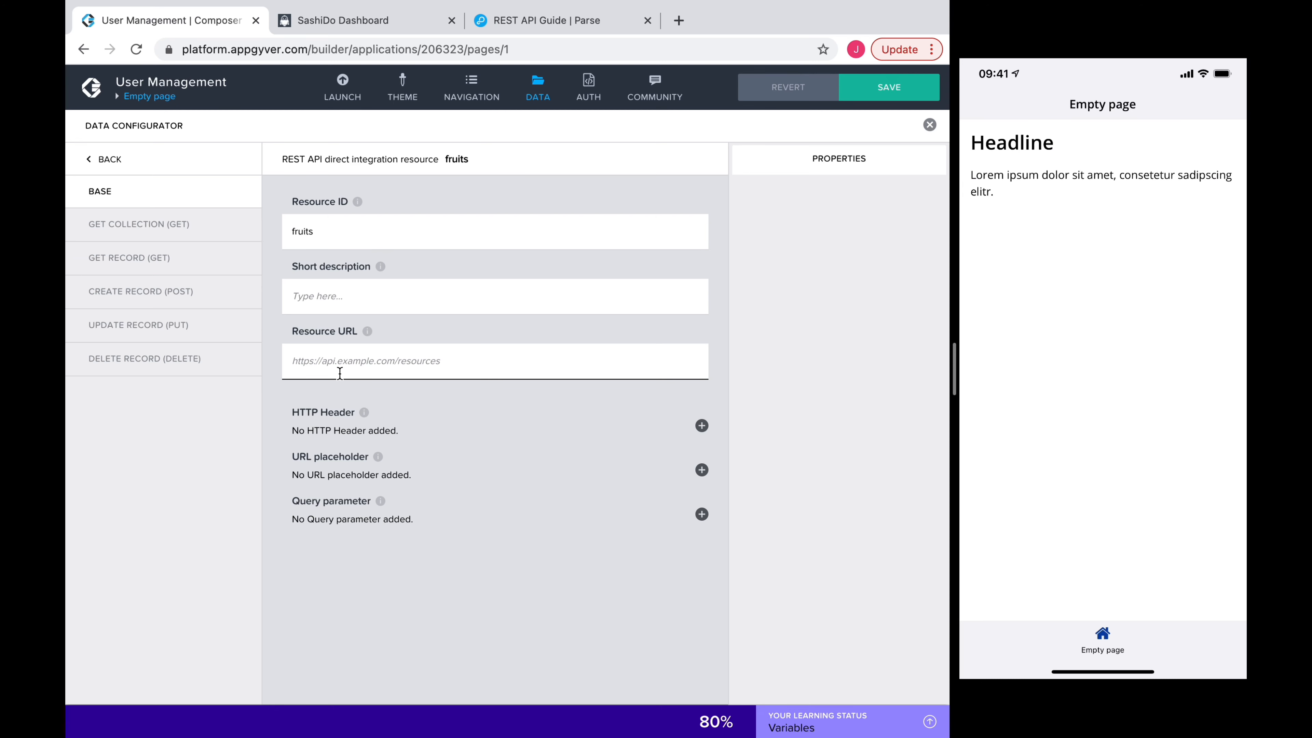
{"action": "left_click", "coordinate": [349, 22]}
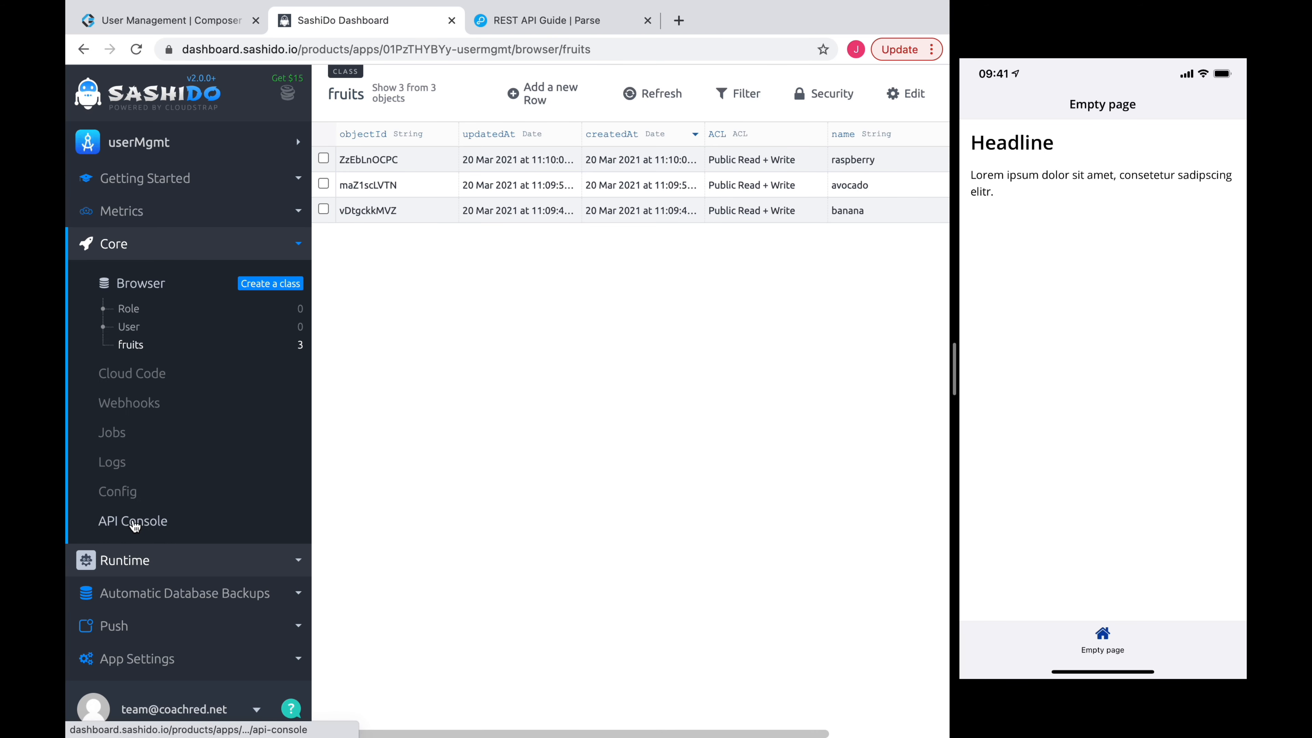
{"action": "left_click", "coordinate": [137, 658]}
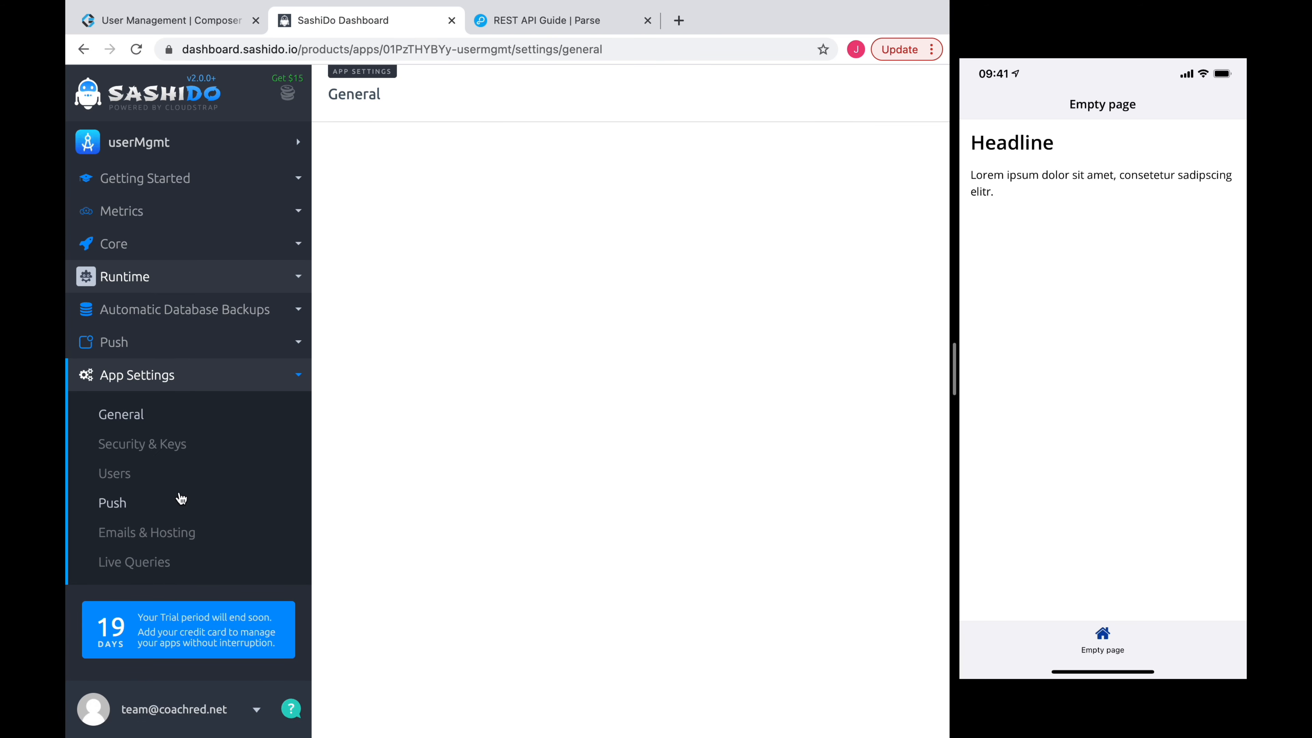
{"action": "left_click", "coordinate": [161, 451]}
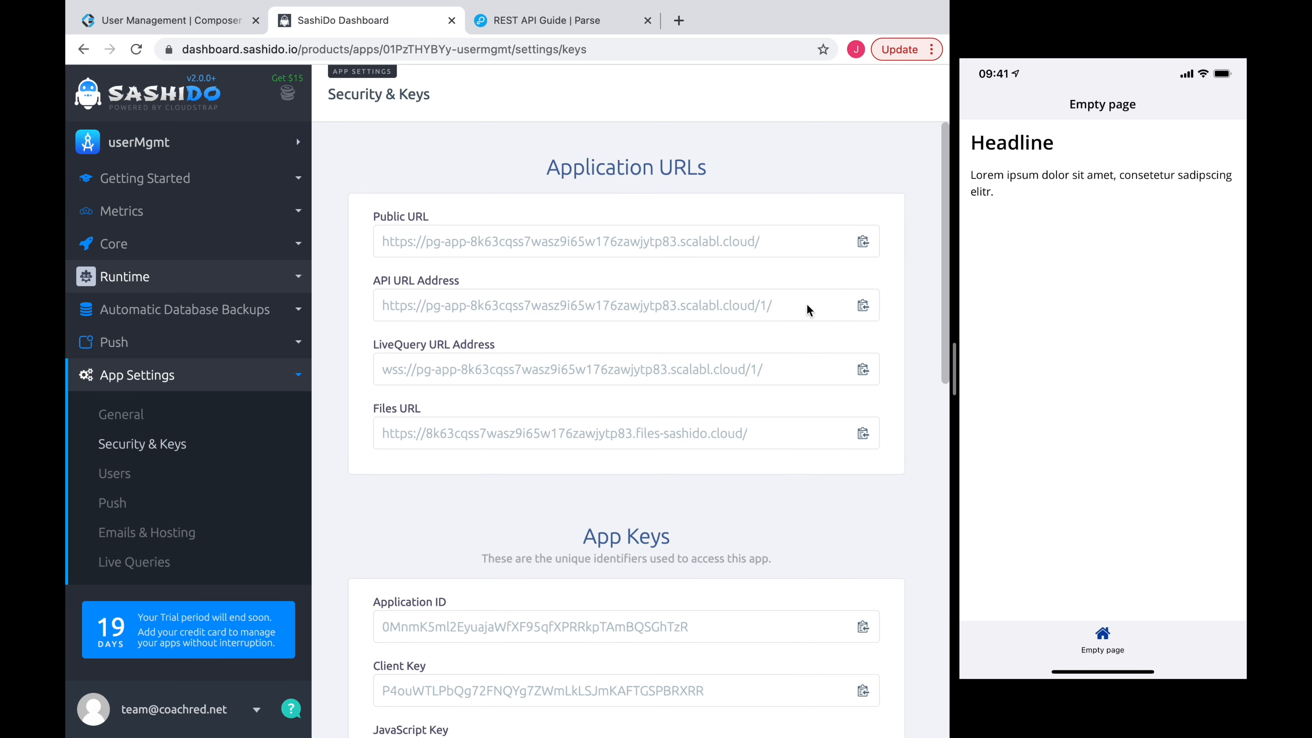
{"action": "left_click", "coordinate": [862, 310]}
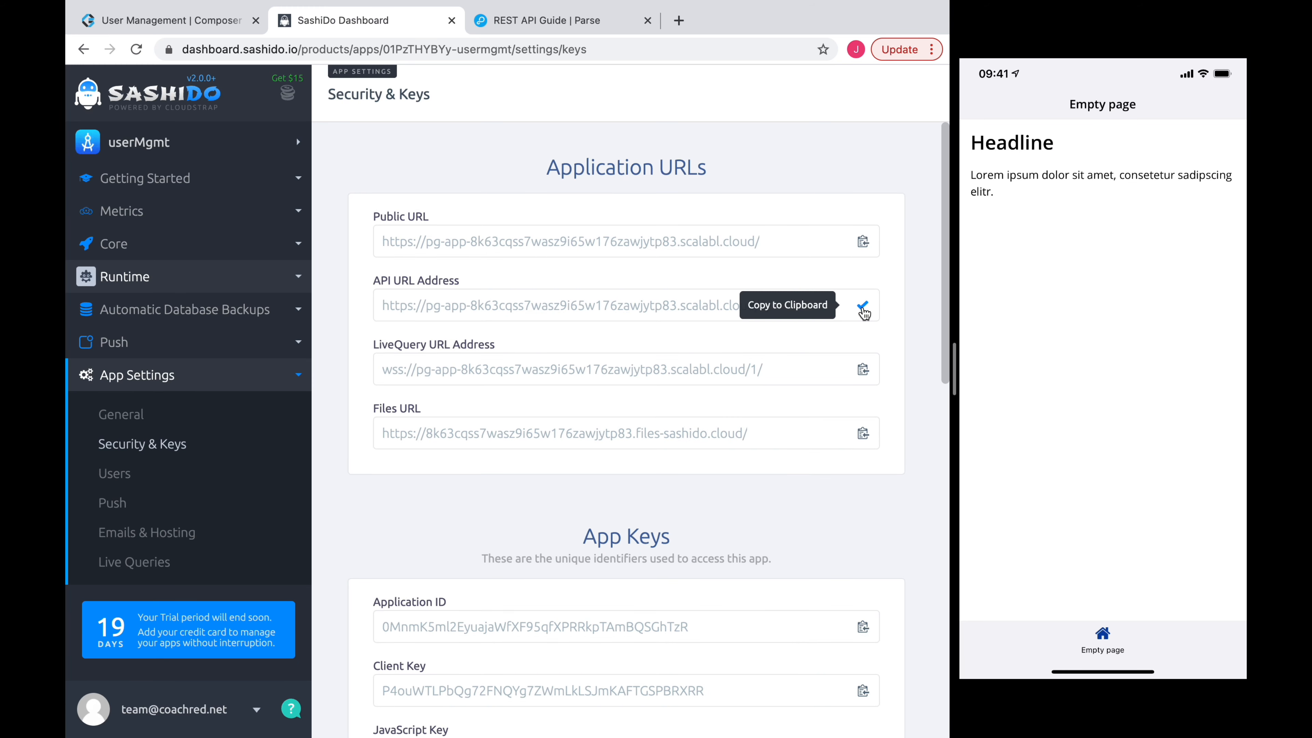
{"action": "left_click", "coordinate": [192, 26]}
{"action": "left_click", "coordinate": [338, 362]}
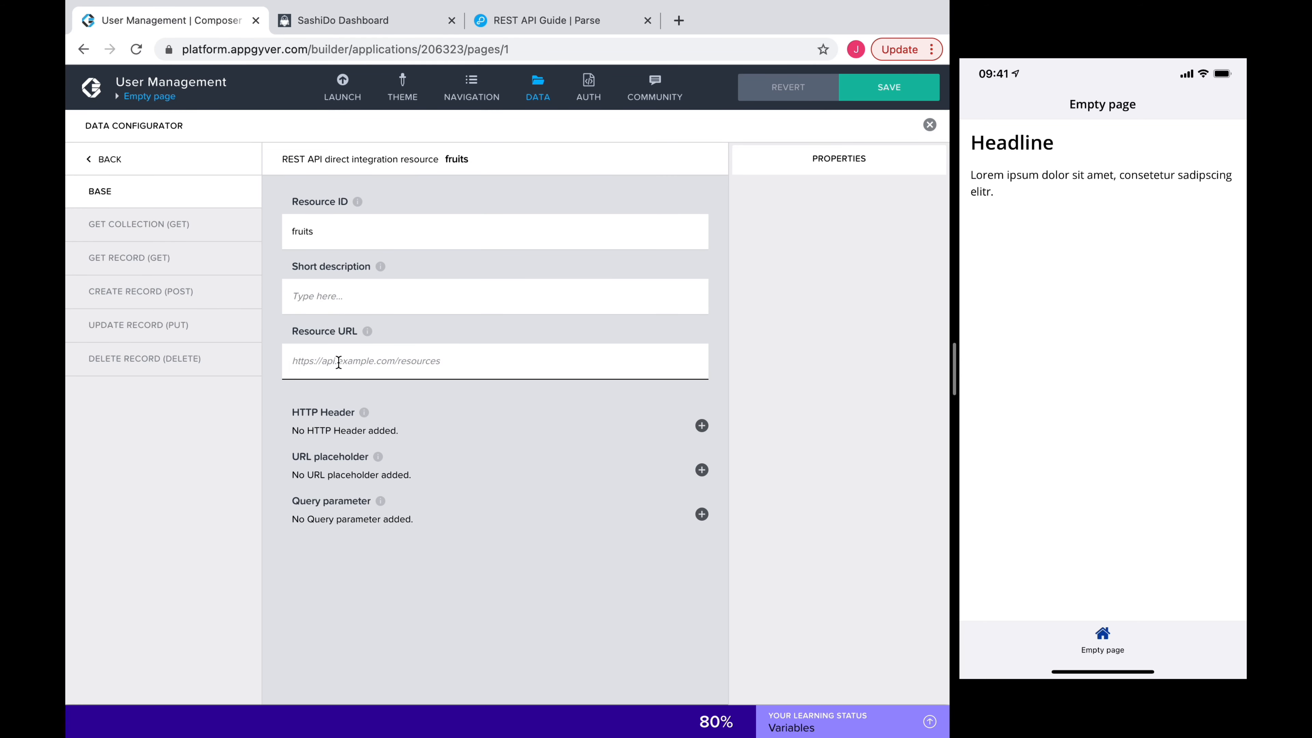
{"action": "key", "text": "ctrl+v"}
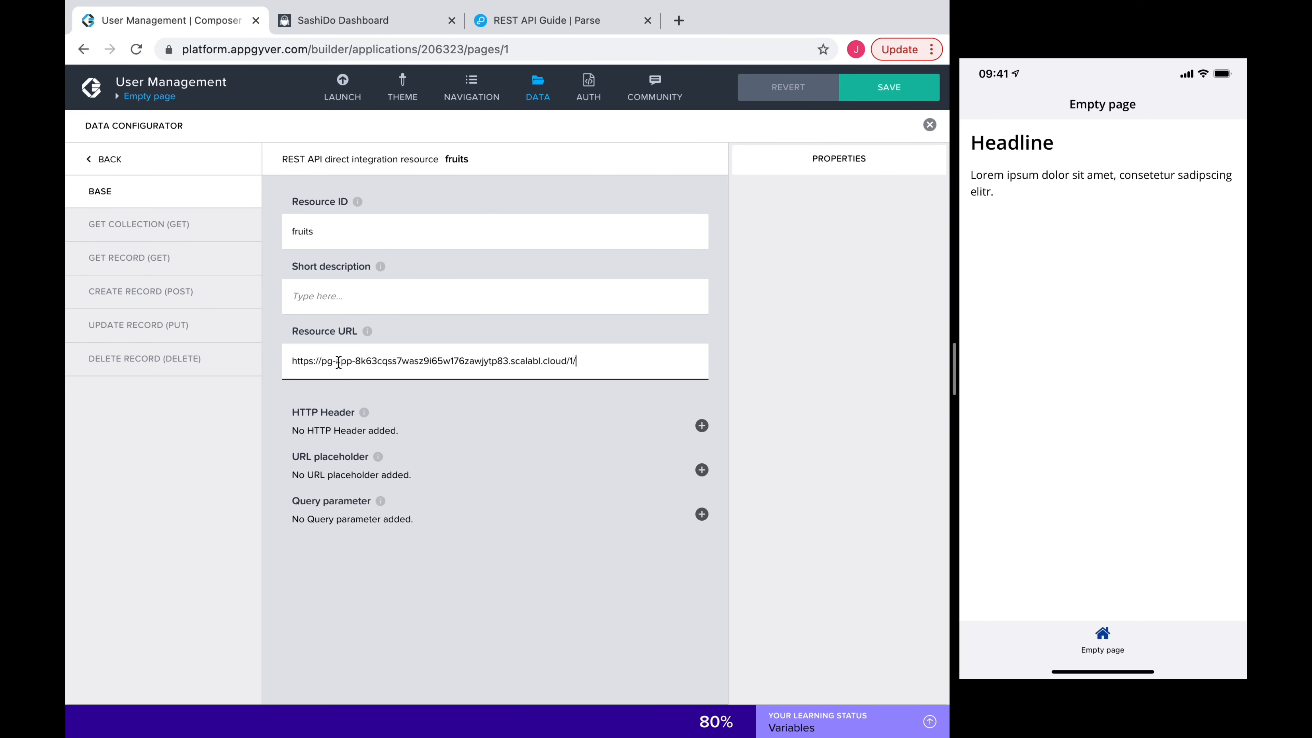
Step: Copy the X-Parse-Application-Id header name from the Retrieving Objects section of the Parse REST API guide and return to AppGyver
{"action": "left_click", "coordinate": [542, 20]}
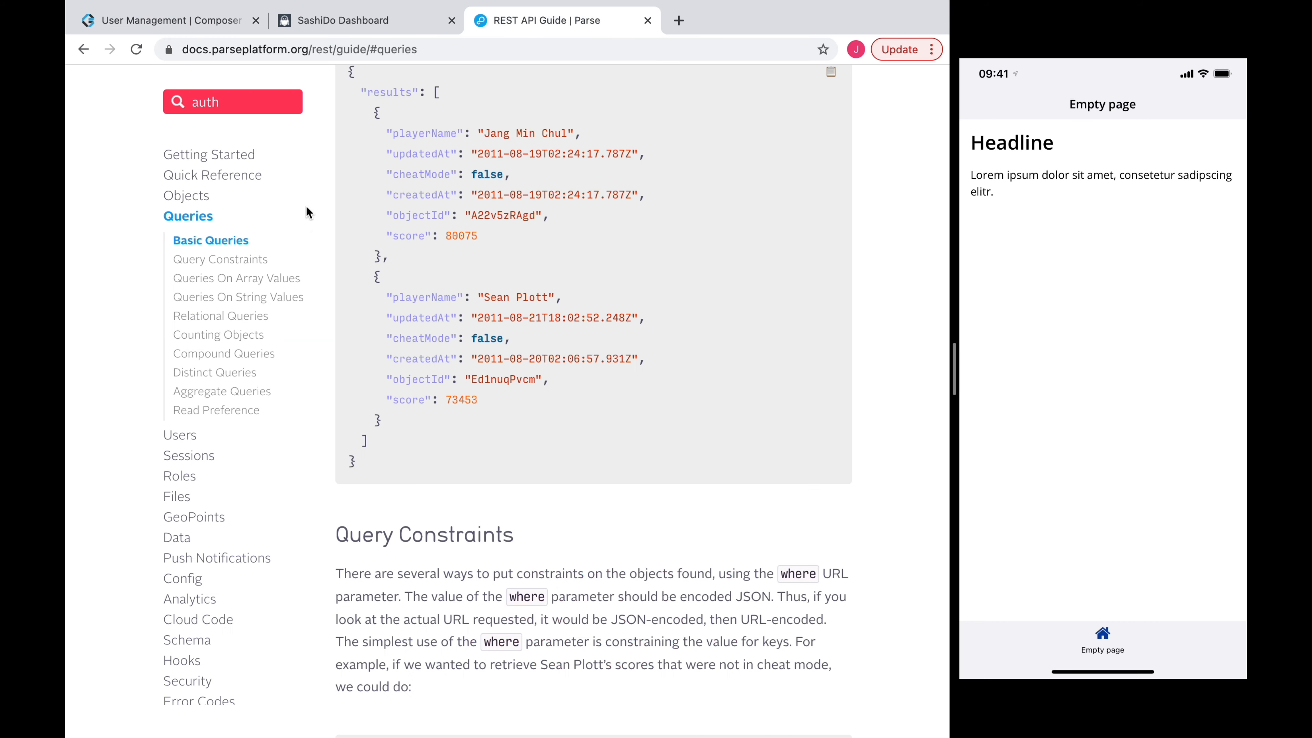
{"action": "left_click", "coordinate": [206, 204]}
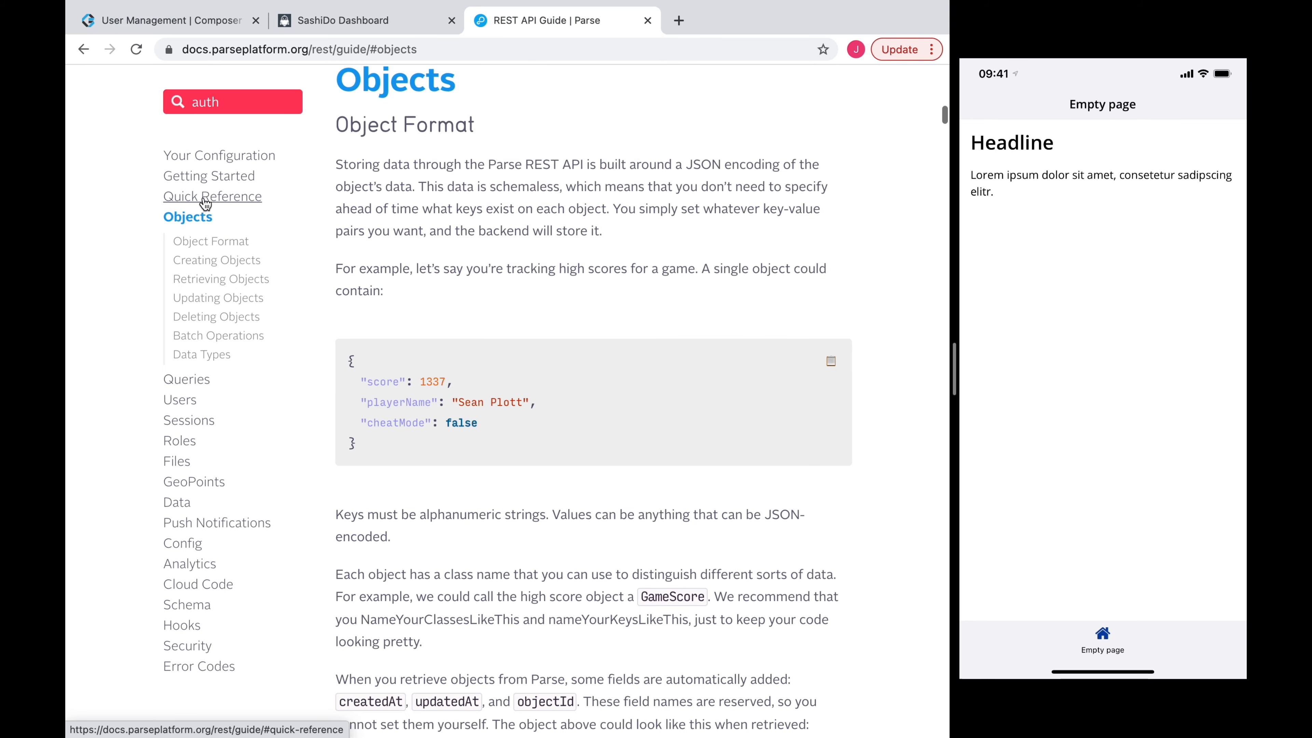
{"action": "left_click", "coordinate": [222, 280]}
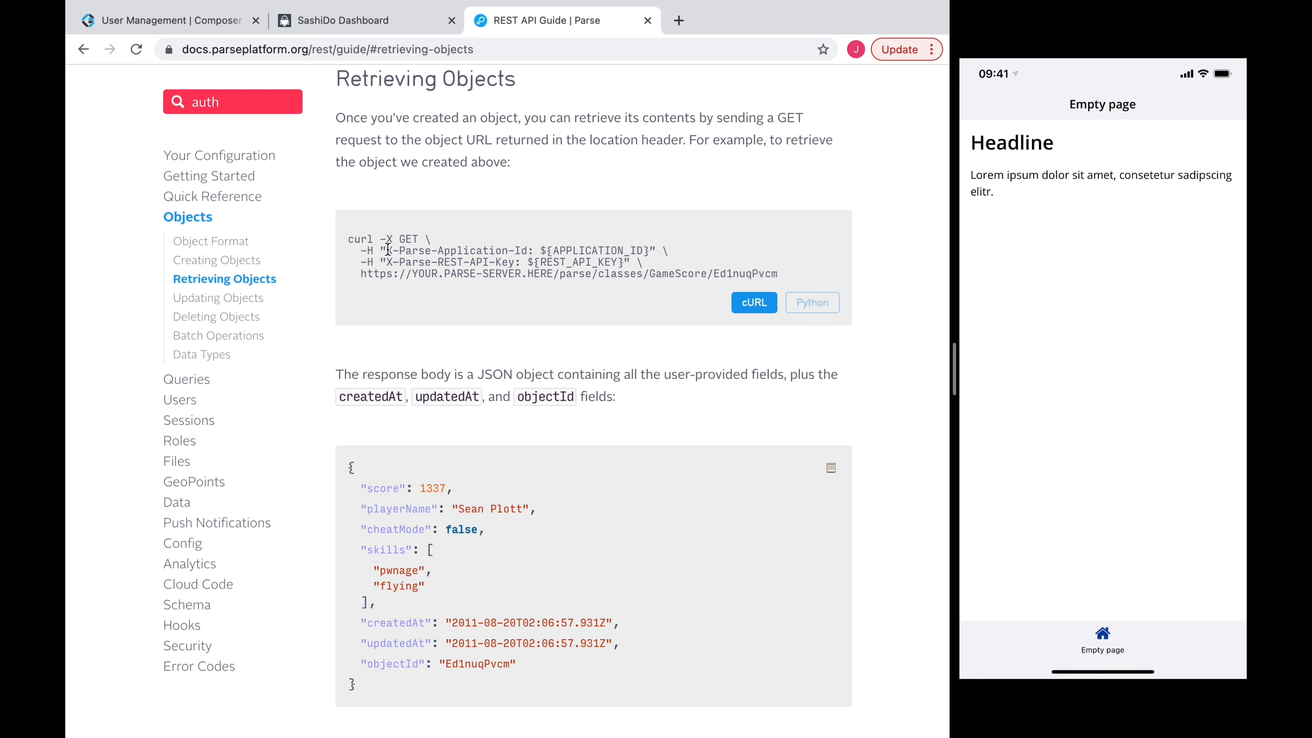
{"action": "left_click_drag", "start_coordinate": [388, 250], "coordinate": [528, 253]}
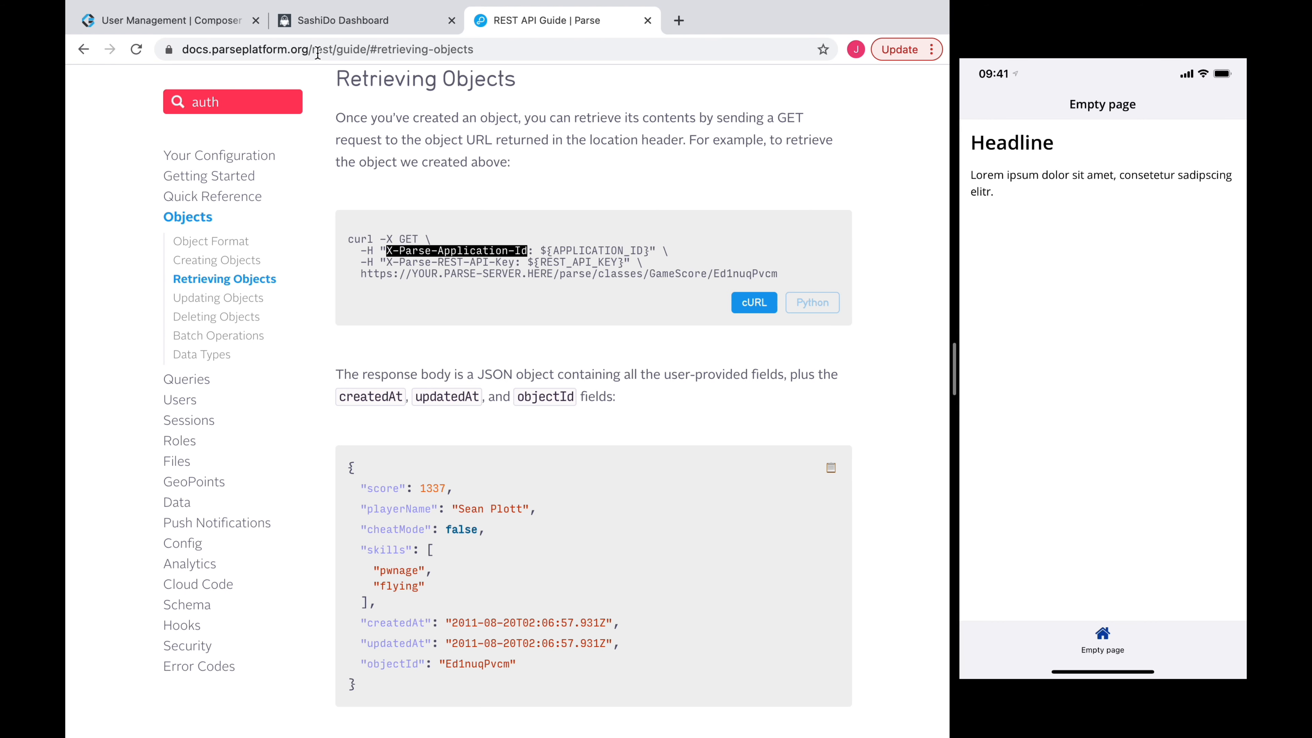
{"action": "left_click", "coordinate": [223, 23]}
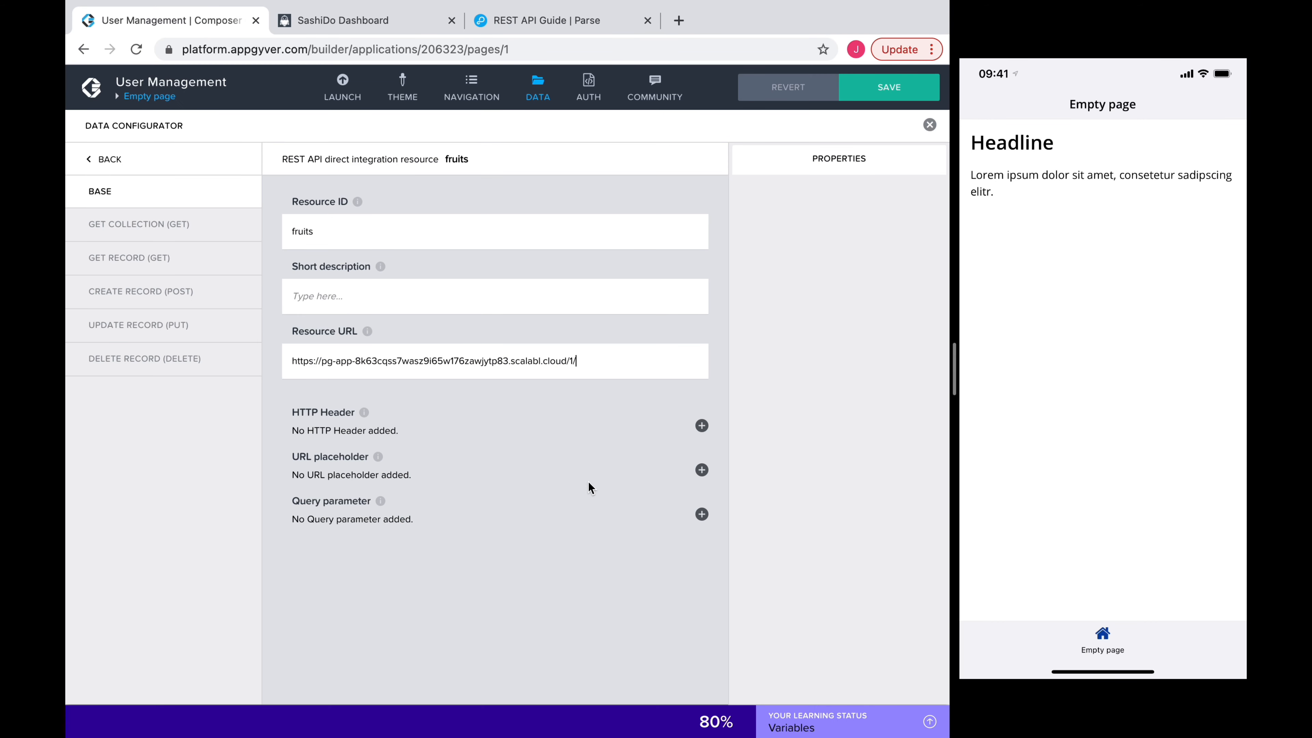
Step: Add an HTTP header to the fruits resource with X-Parse-Application-Id pasted as both its label and key
{"action": "left_click", "coordinate": [702, 425]}
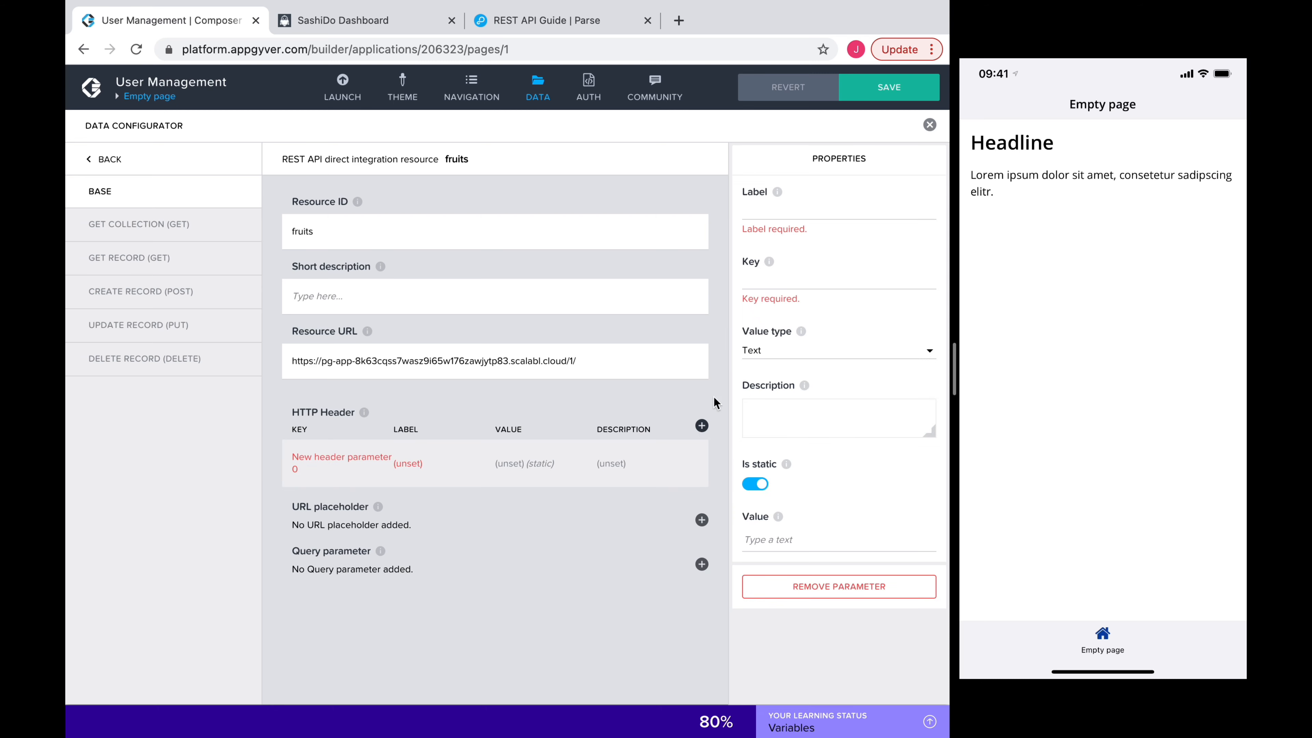
{"action": "left_click", "coordinate": [769, 213]}
{"action": "key", "text": "ctrl+v"}
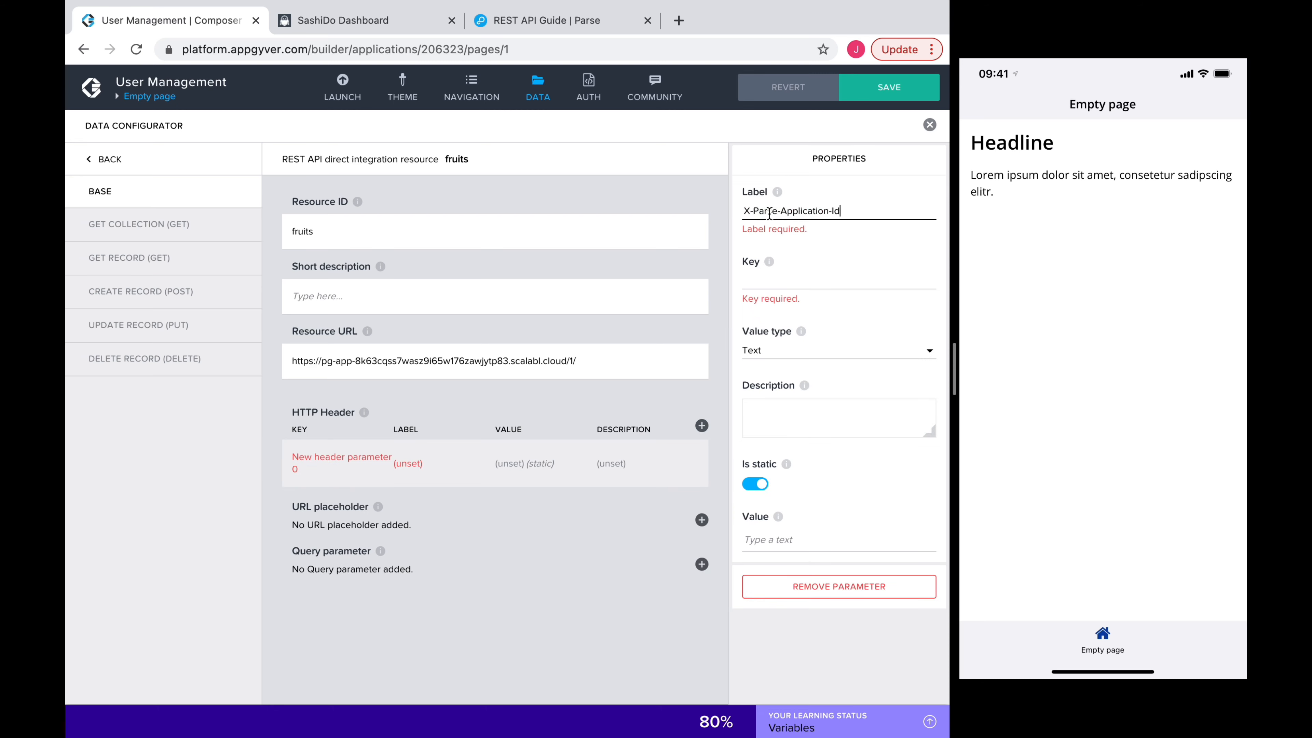
{"action": "left_click", "coordinate": [764, 265]}
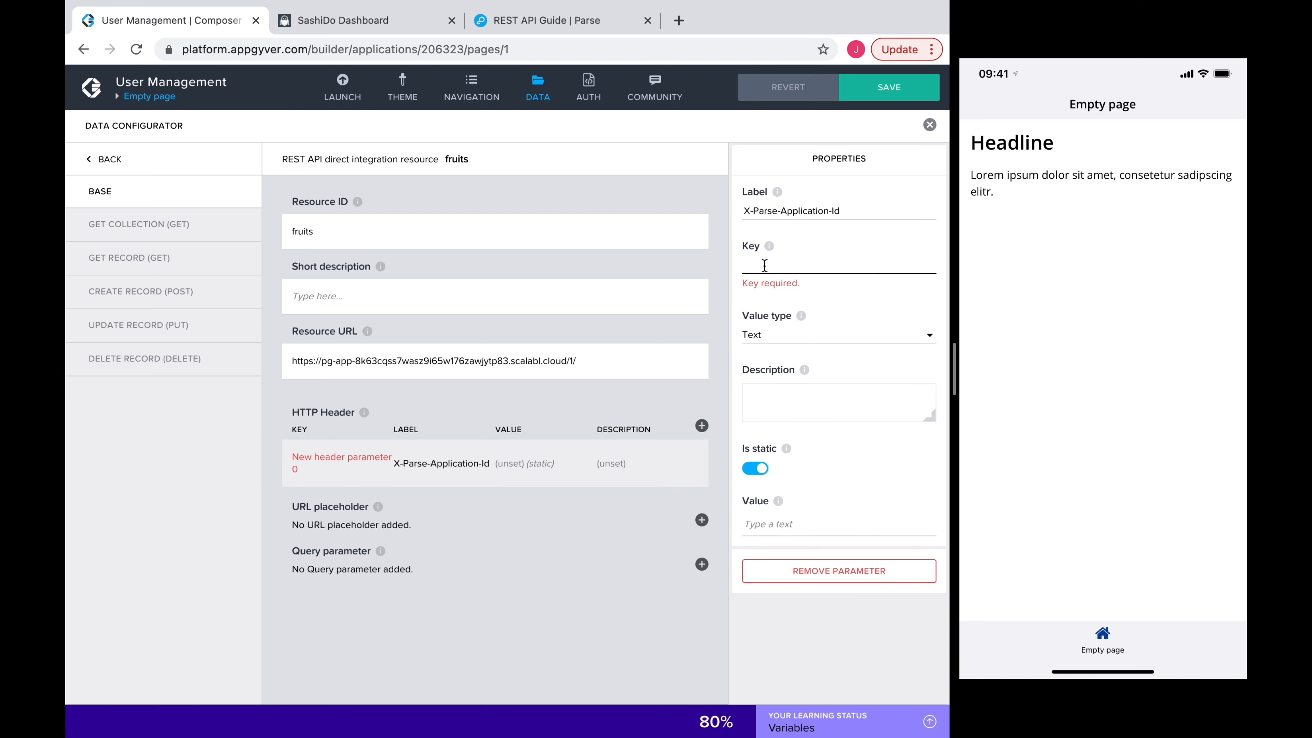
{"action": "key", "text": "ctrl+v"}
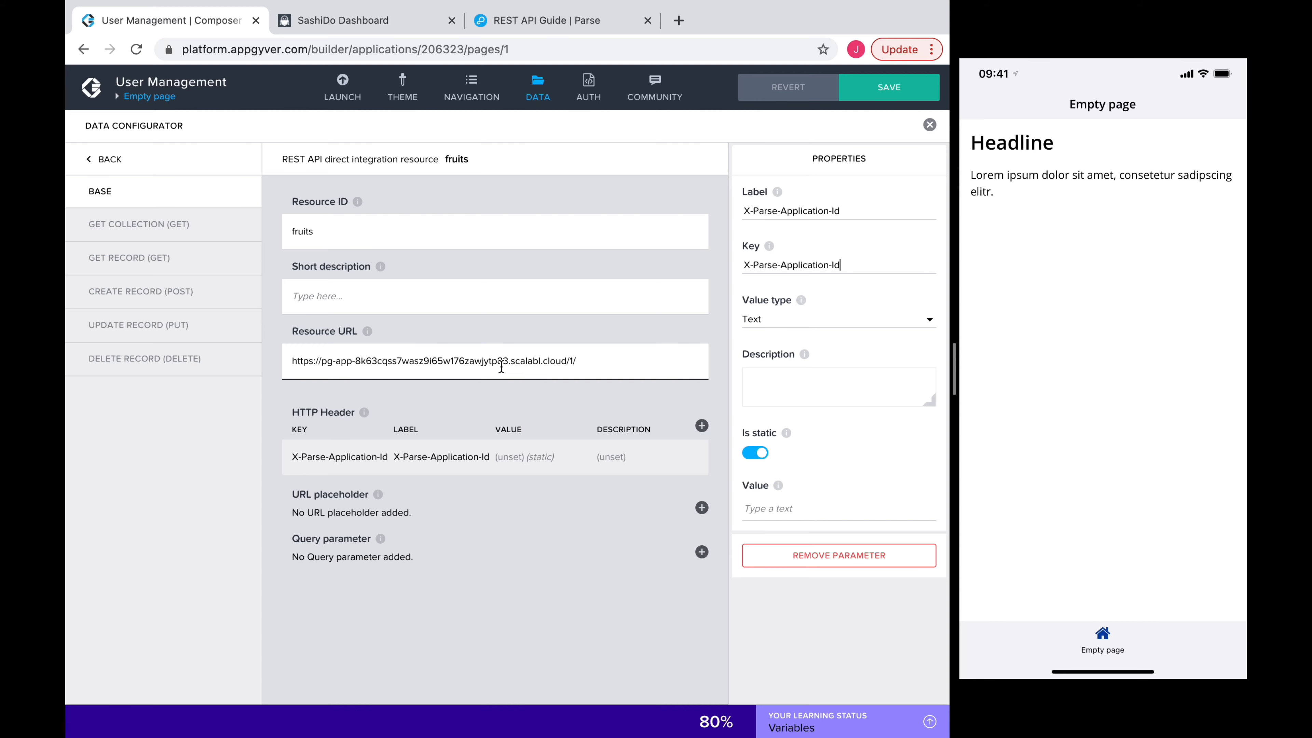
Step: Copy the Application ID from SashiDo's Security & Keys settings and paste it as the X-Parse-Application-Id header's value in AppGyver
{"action": "left_click", "coordinate": [345, 21]}
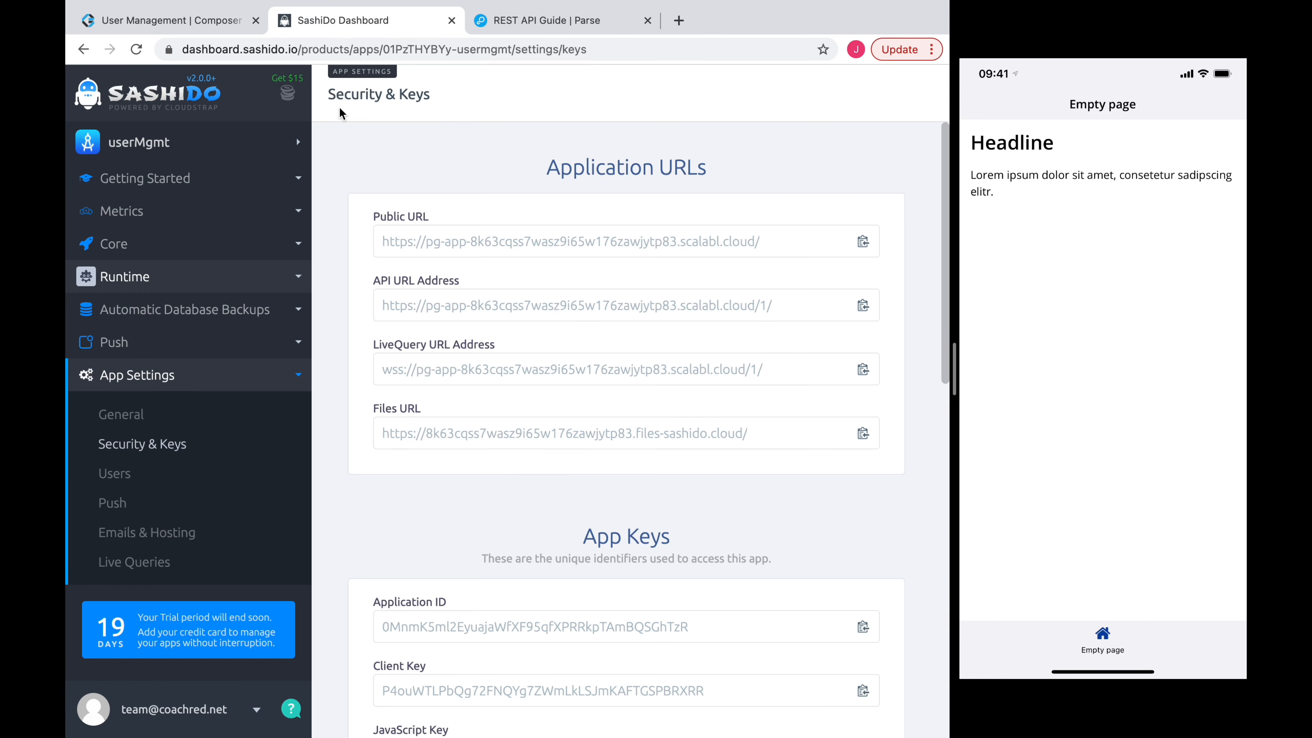
{"action": "scroll", "coordinate": [504, 460], "scroll_direction": "down", "scroll_amount": 5}
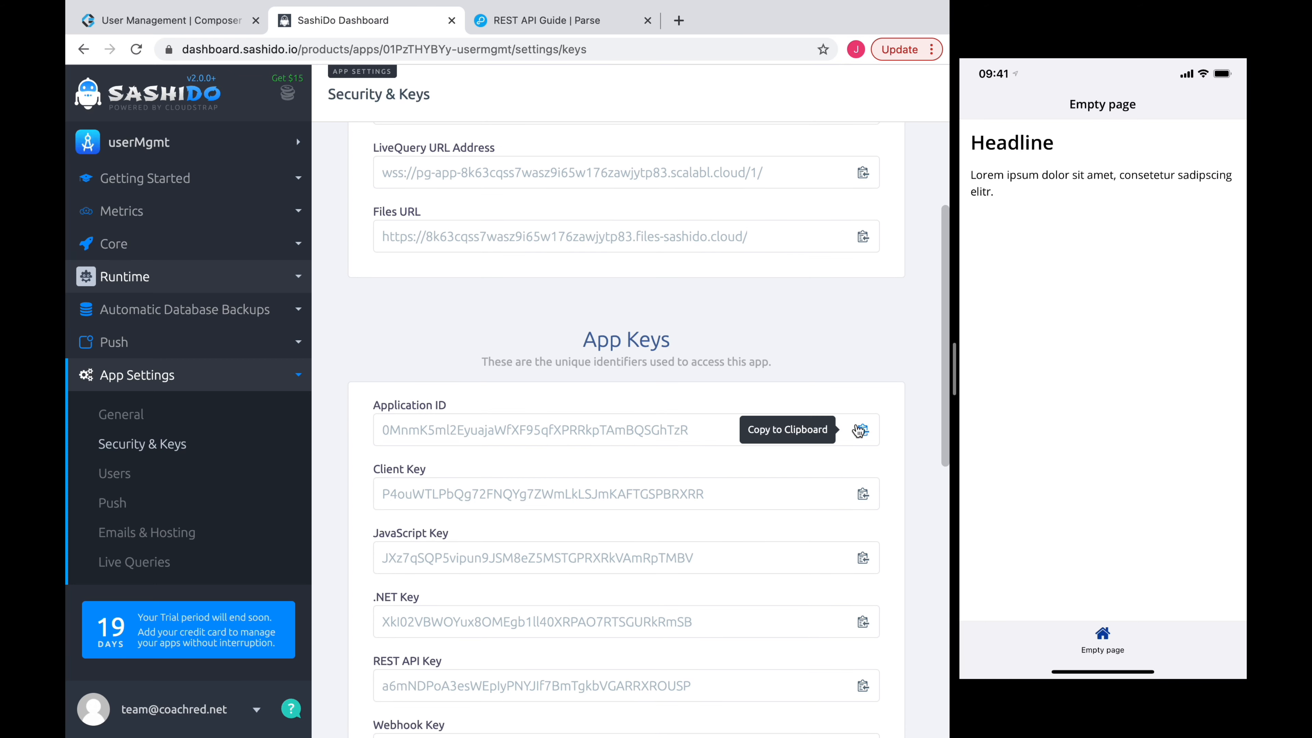
{"action": "left_click", "coordinate": [864, 435]}
{"action": "left_click", "coordinate": [166, 25]}
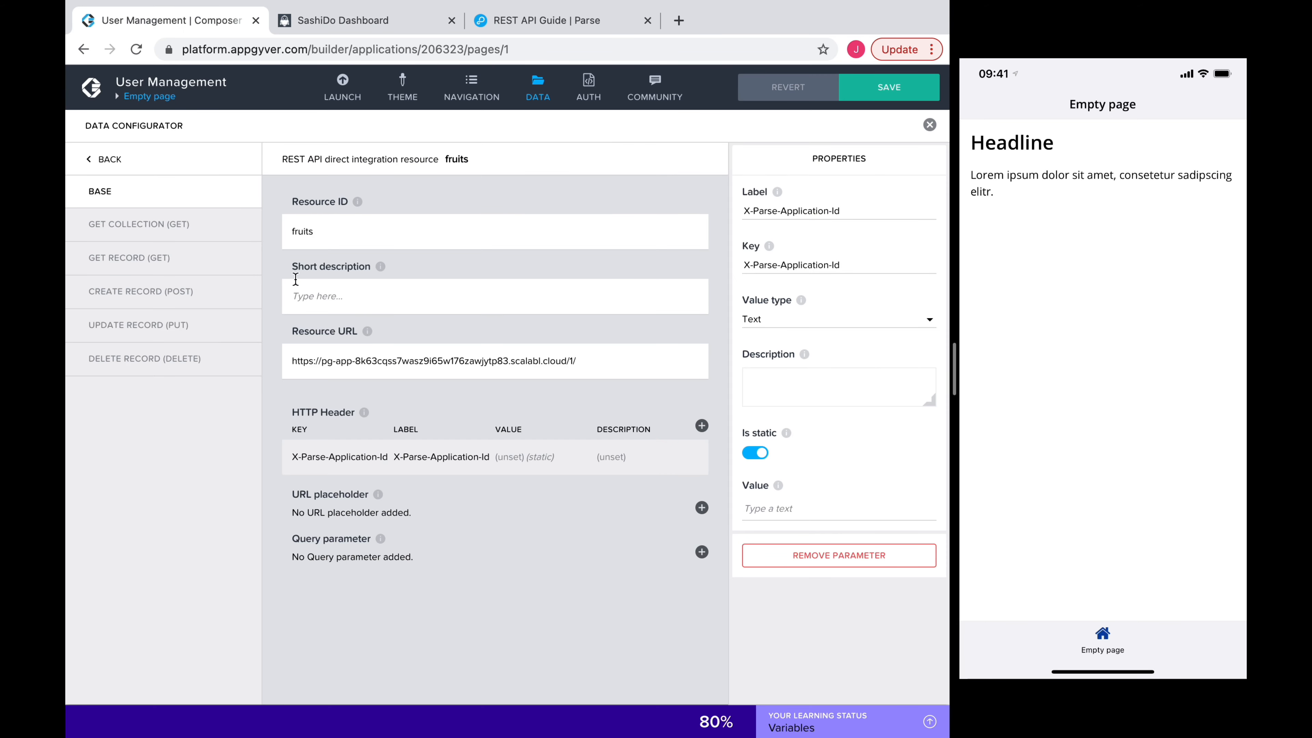
{"action": "left_click", "coordinate": [785, 509]}
{"action": "key", "text": "ctrl+v"}
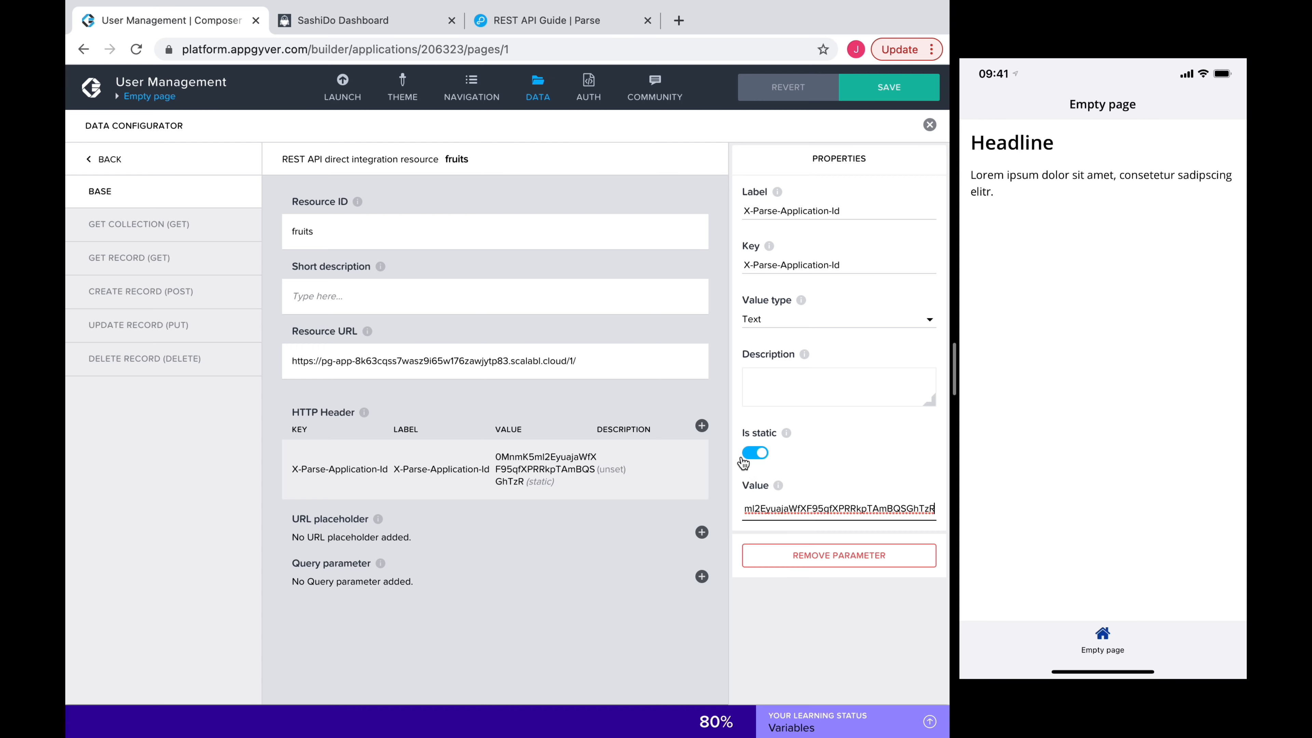
Step: Add a second HTTP header in AppGyver, using X-Parse-REST-API-Key copied from the Parse REST API guide as its label and key
{"action": "left_click", "coordinate": [702, 426]}
{"action": "left_click", "coordinate": [532, 21]}
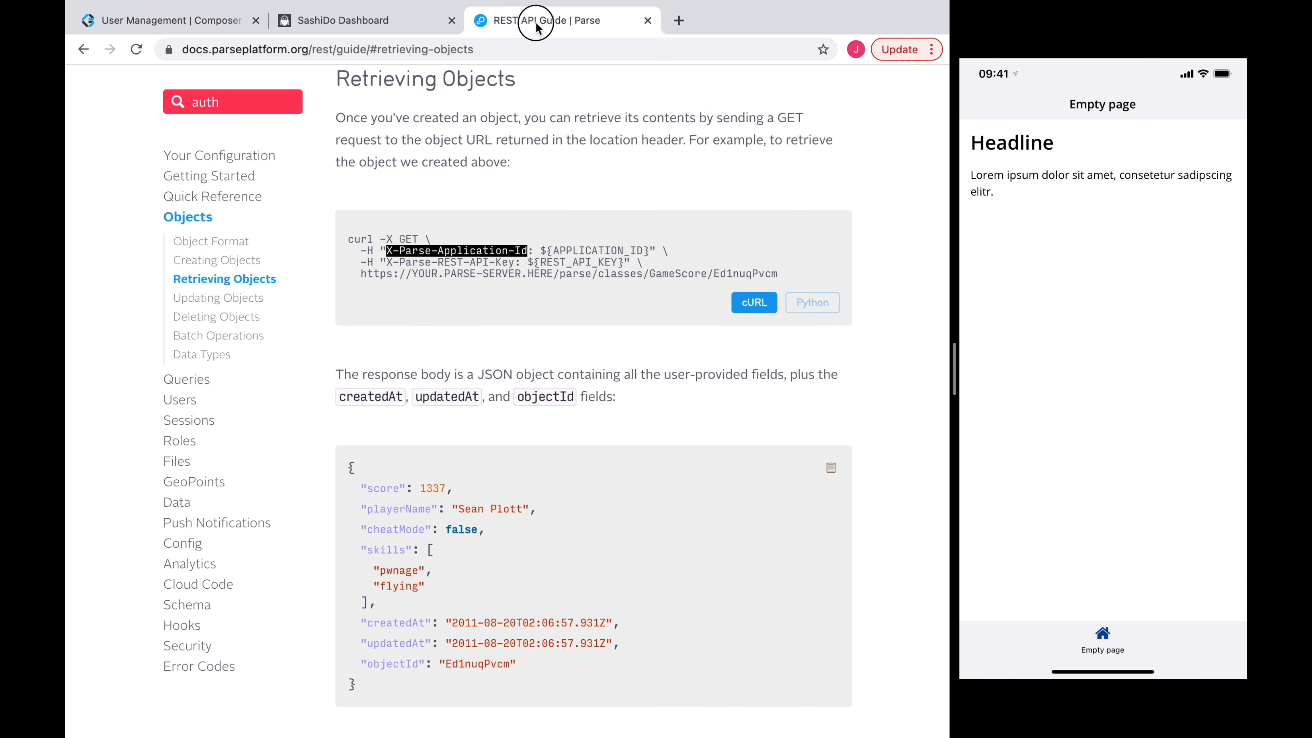
{"action": "left_click", "coordinate": [414, 261]}
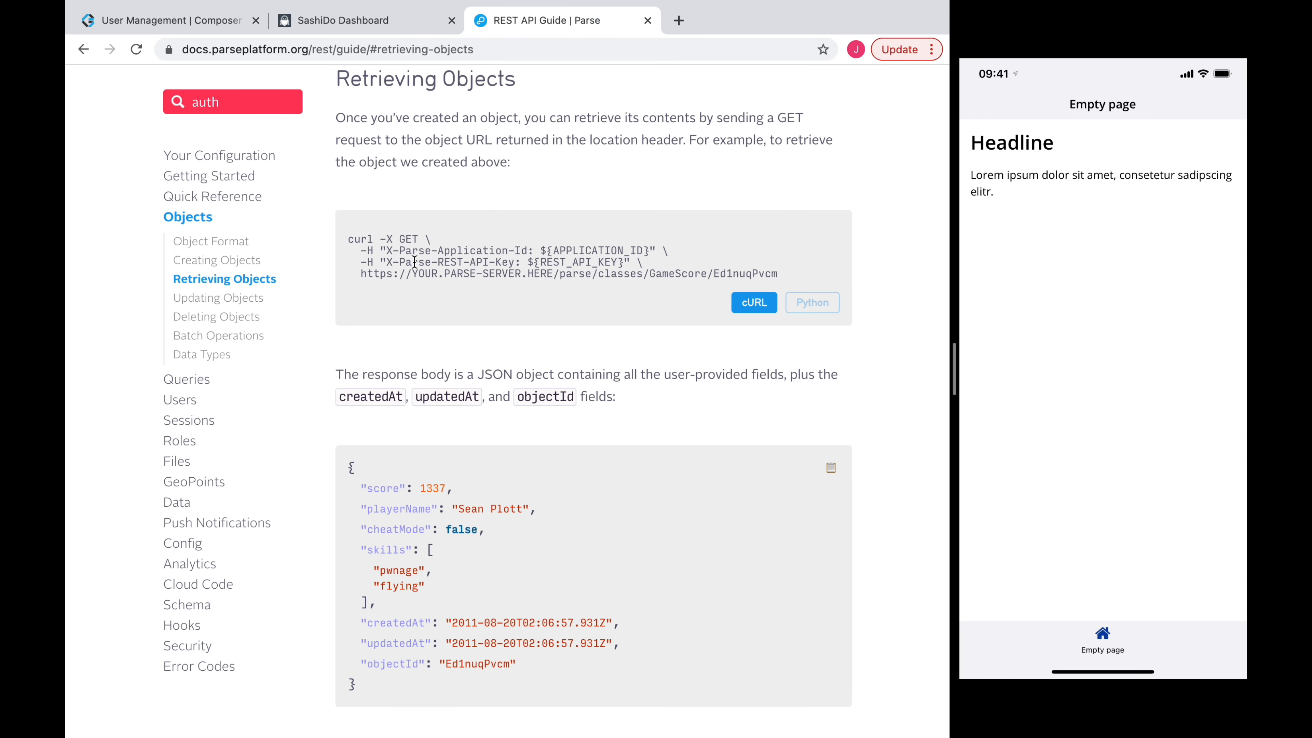
{"action": "left_click_drag", "start_coordinate": [388, 261], "coordinate": [516, 262]}
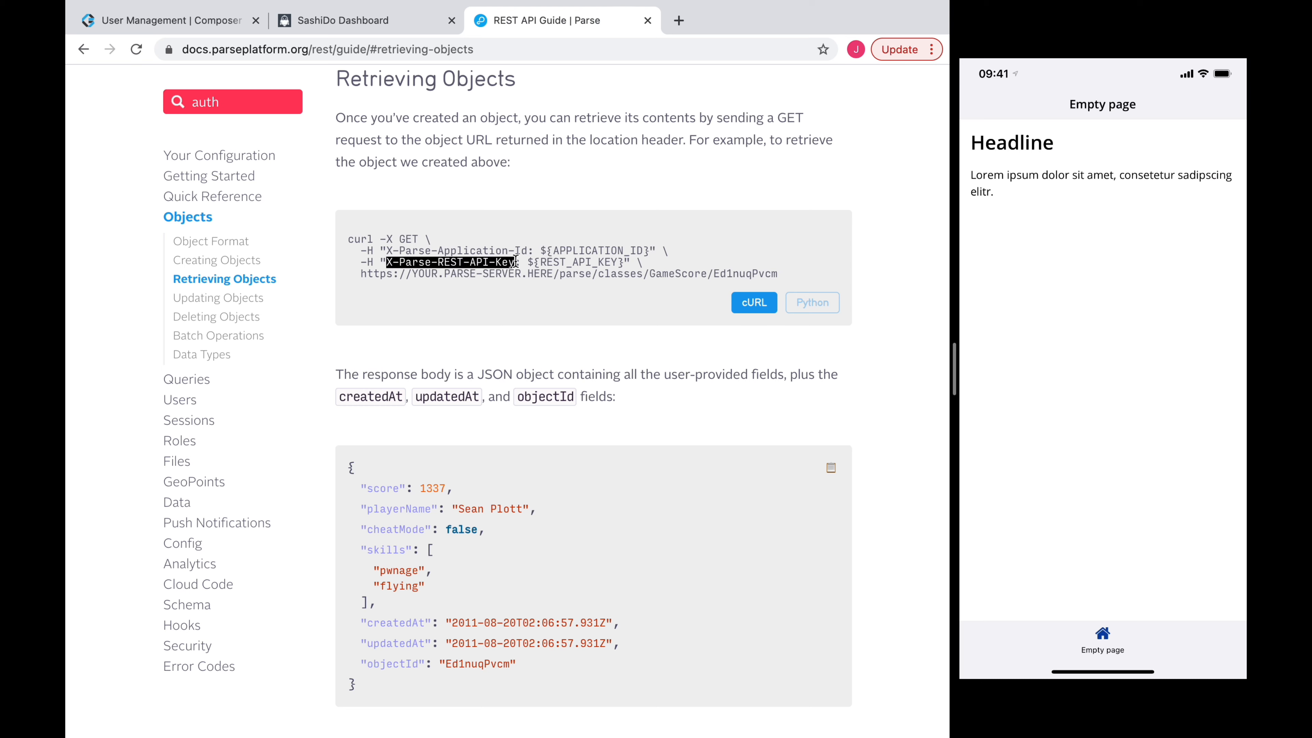
{"action": "left_click", "coordinate": [191, 22]}
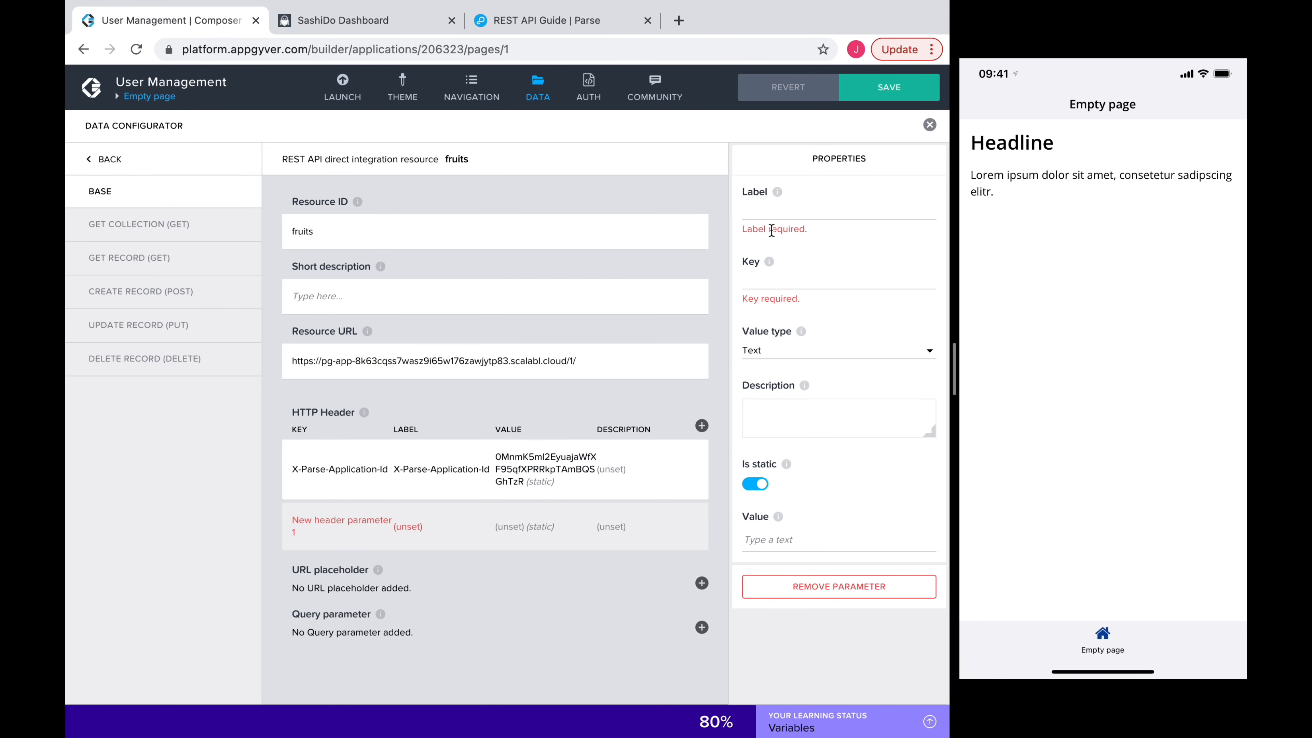
{"action": "left_click", "coordinate": [768, 207]}
{"action": "key", "text": "super+v"}
{"action": "left_click", "coordinate": [773, 262]}
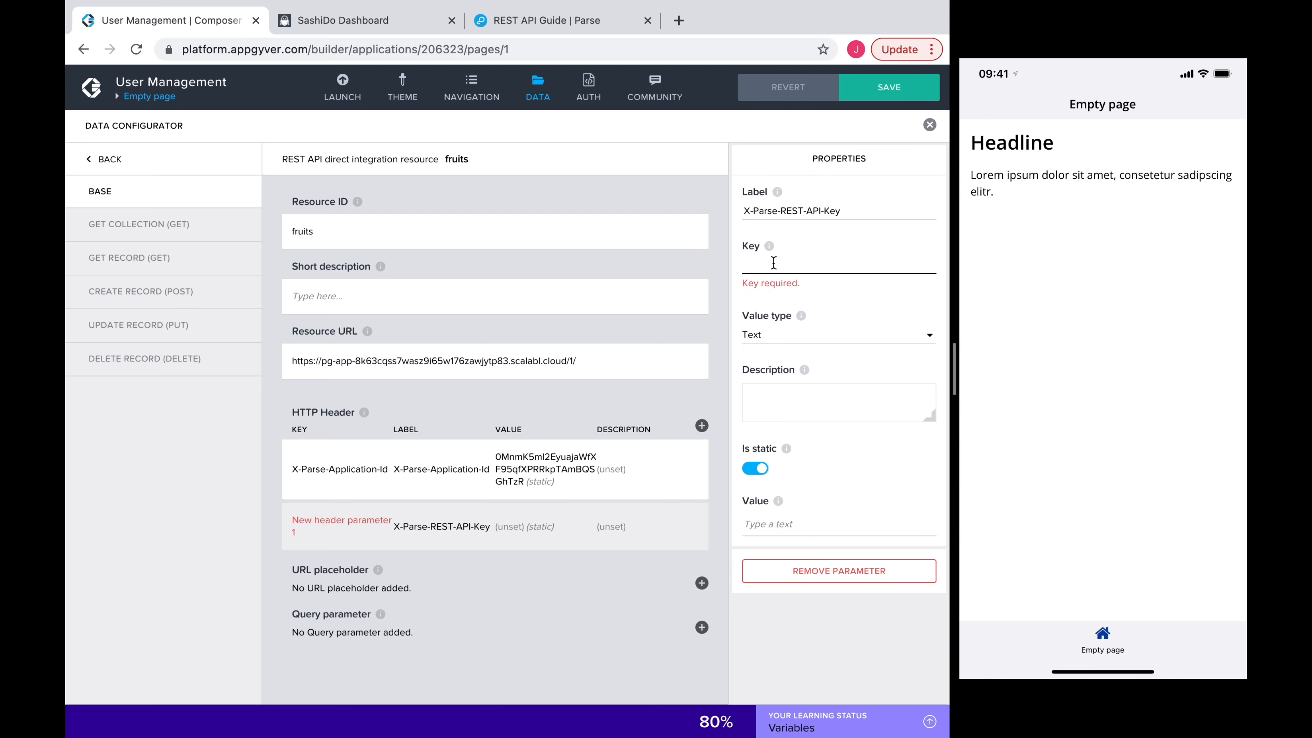
{"action": "key", "text": "super+v"}
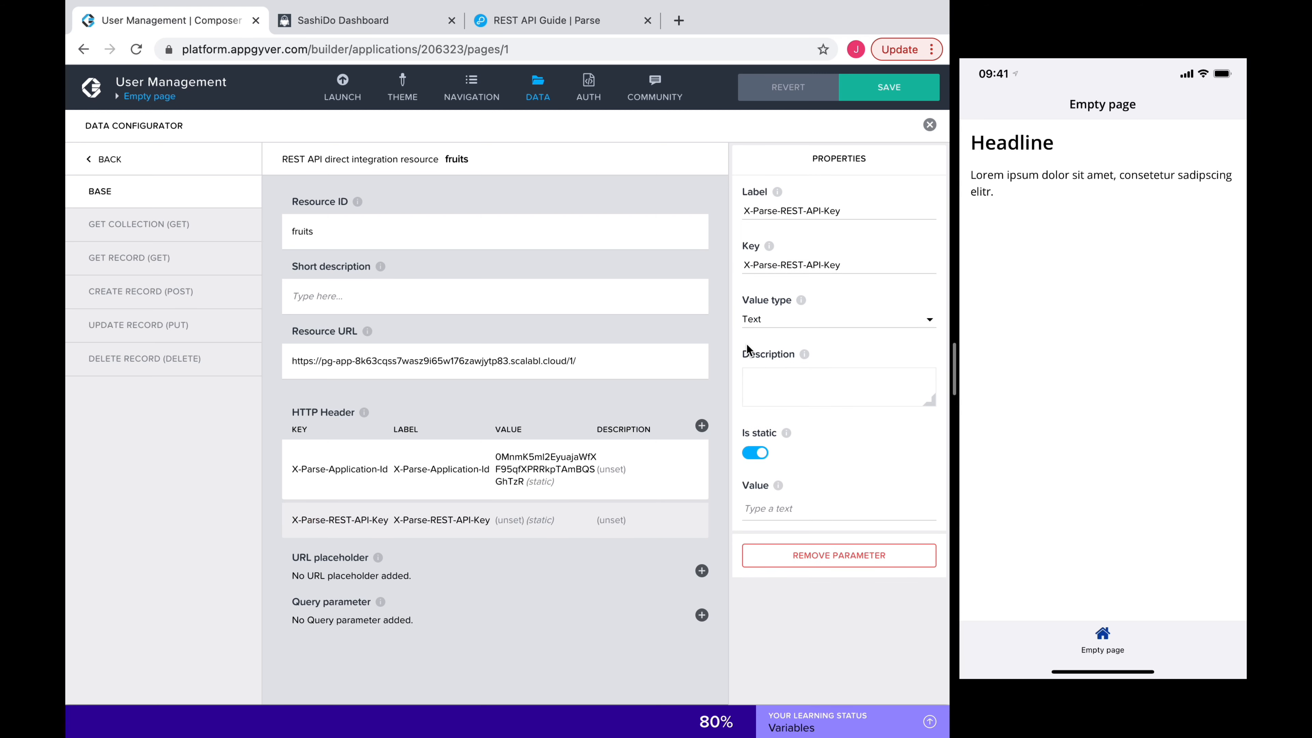
Step: Copy the REST API Key from SashiDo's Security & Keys settings and paste it as the X-Parse-REST-API-Key header's value in AppGyver
{"action": "key", "text": "ctrl+Tab"}
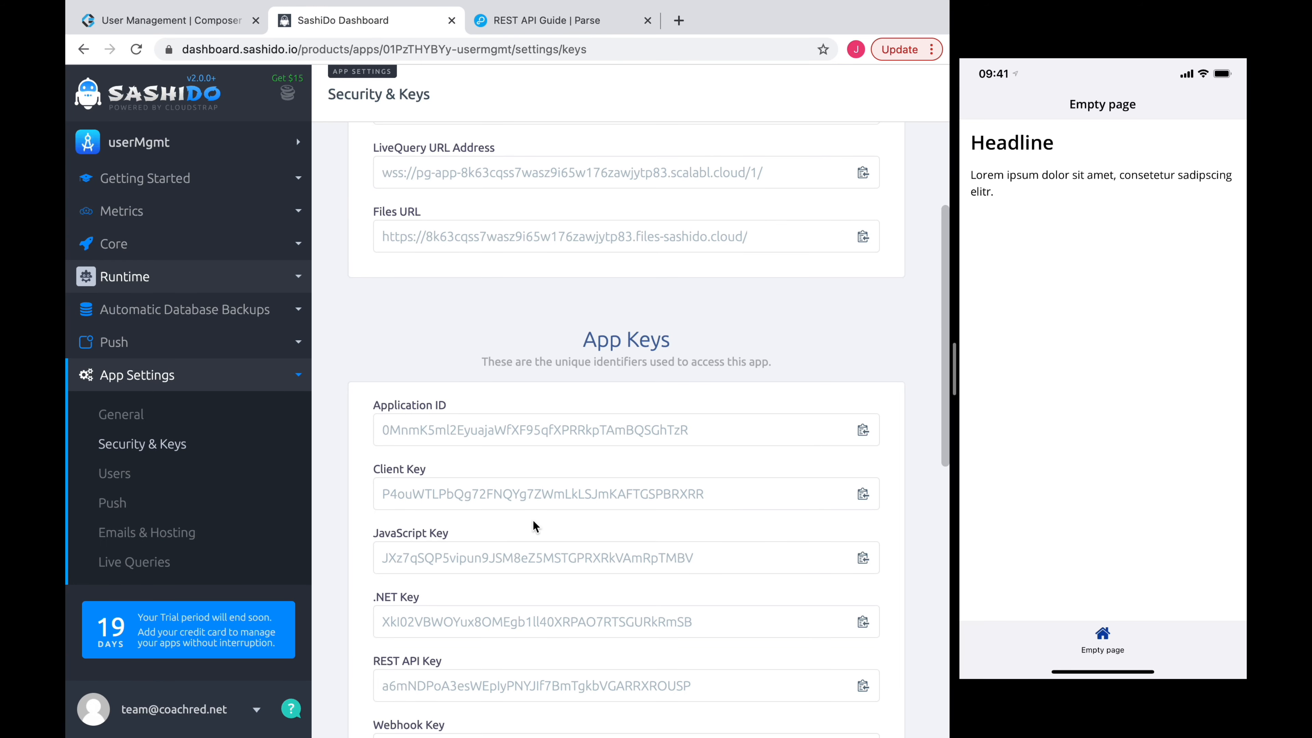
{"action": "scroll", "coordinate": [535, 525], "scroll_direction": "down", "scroll_amount": 3}
{"action": "left_click", "coordinate": [863, 589]}
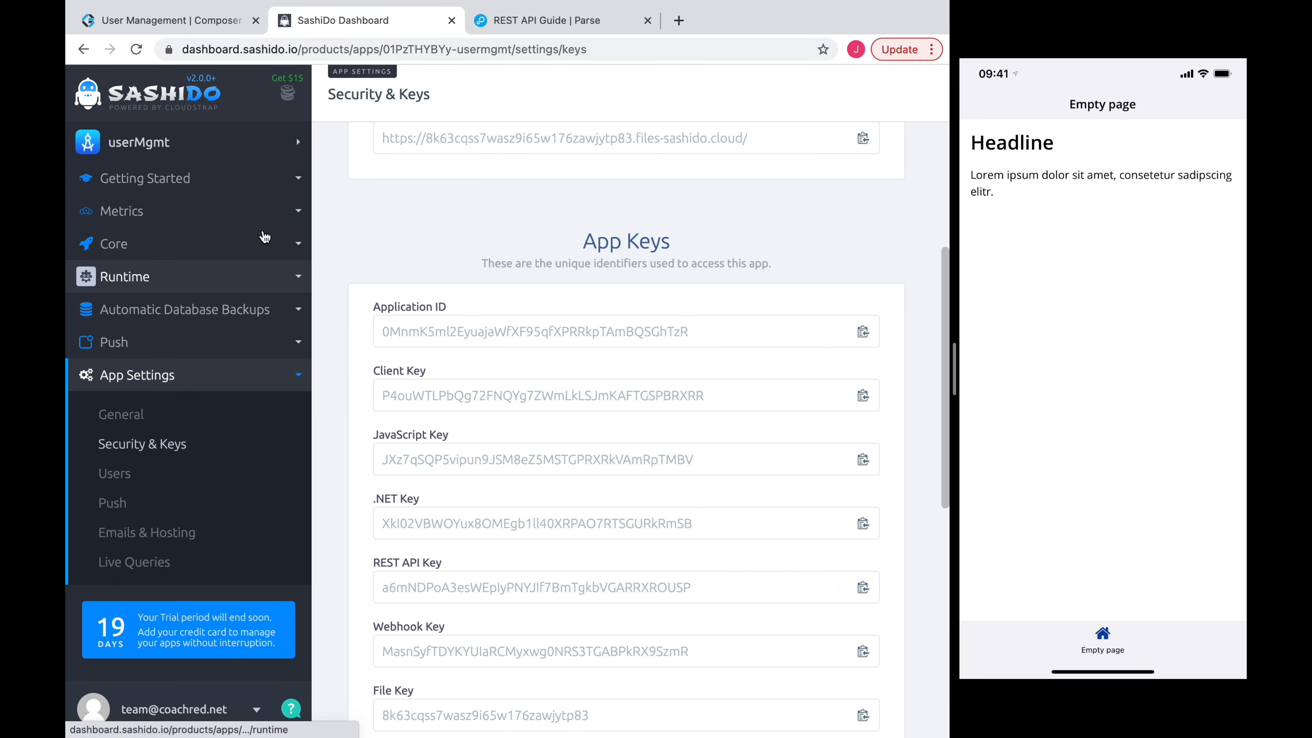
{"action": "left_click", "coordinate": [170, 20]}
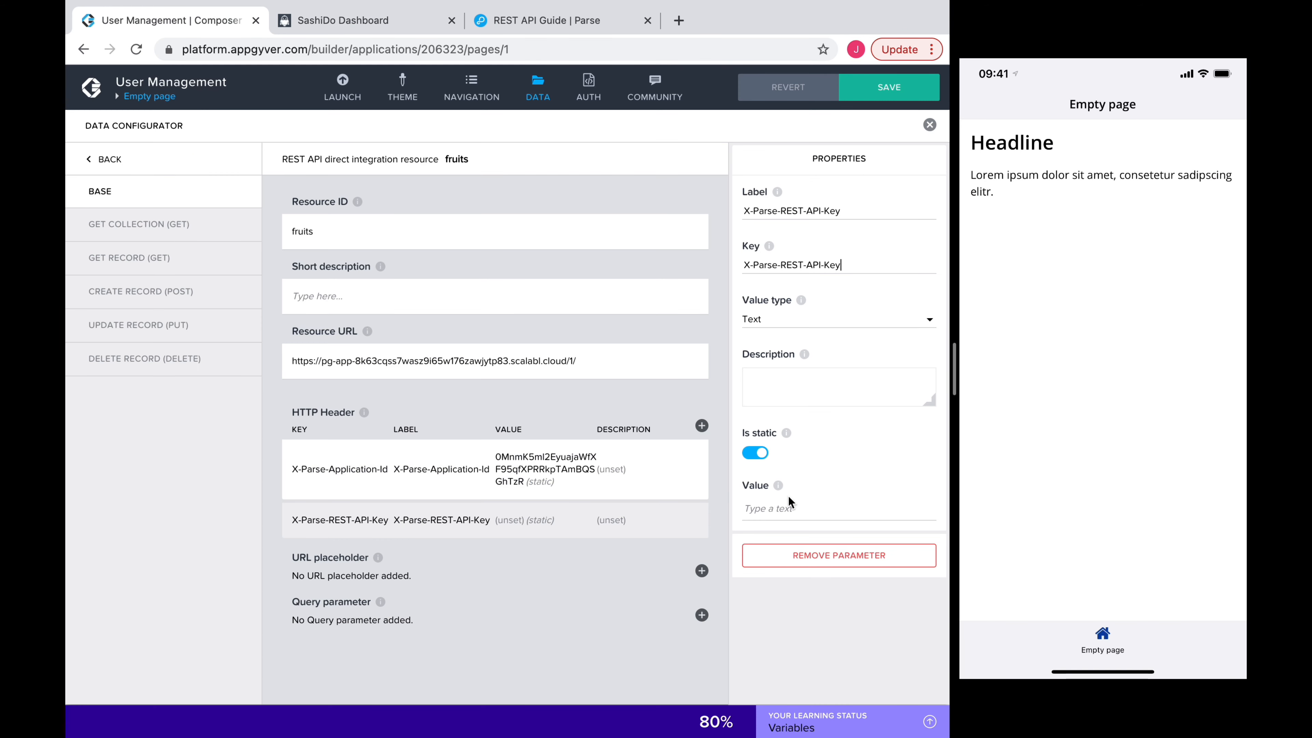
{"action": "left_click", "coordinate": [786, 509]}
{"action": "key", "text": "super+v"}
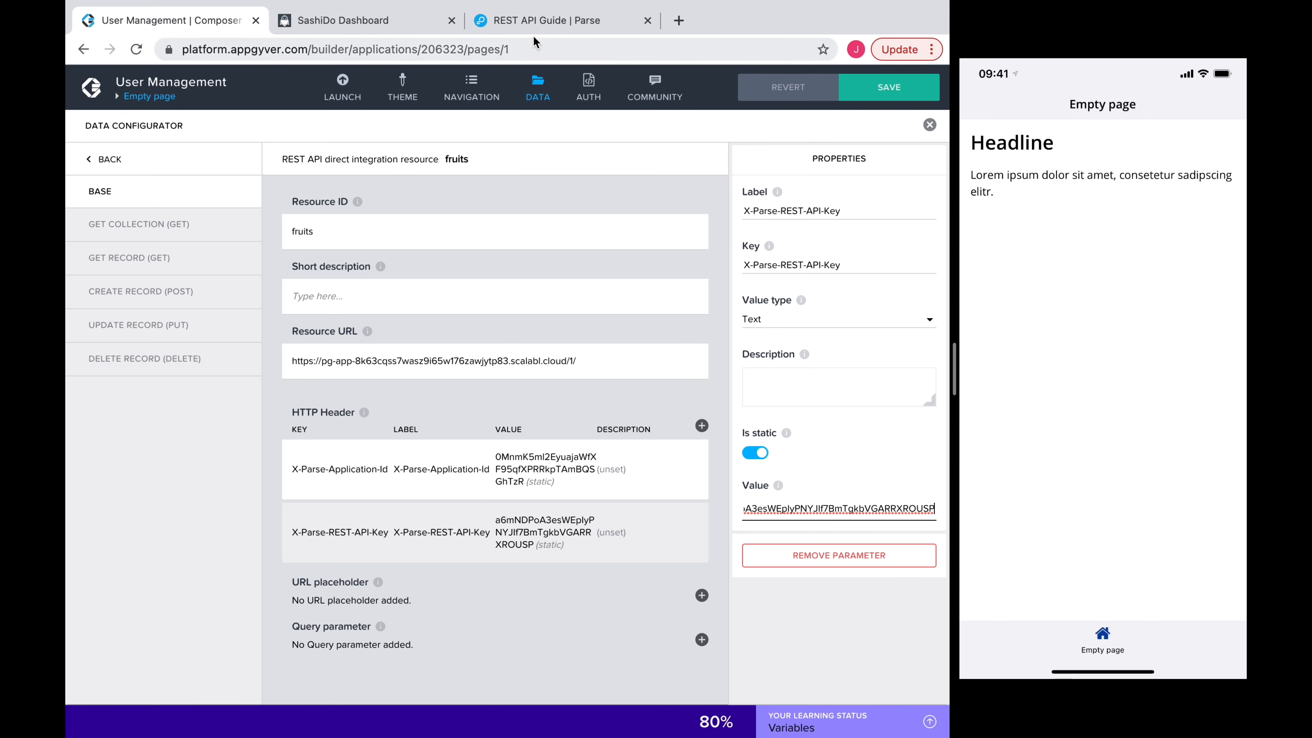
Step: Check the class path in the Parse guide's retrieval example and append classes/fruits to the resource URL in AppGyver
{"action": "left_click", "coordinate": [537, 24]}
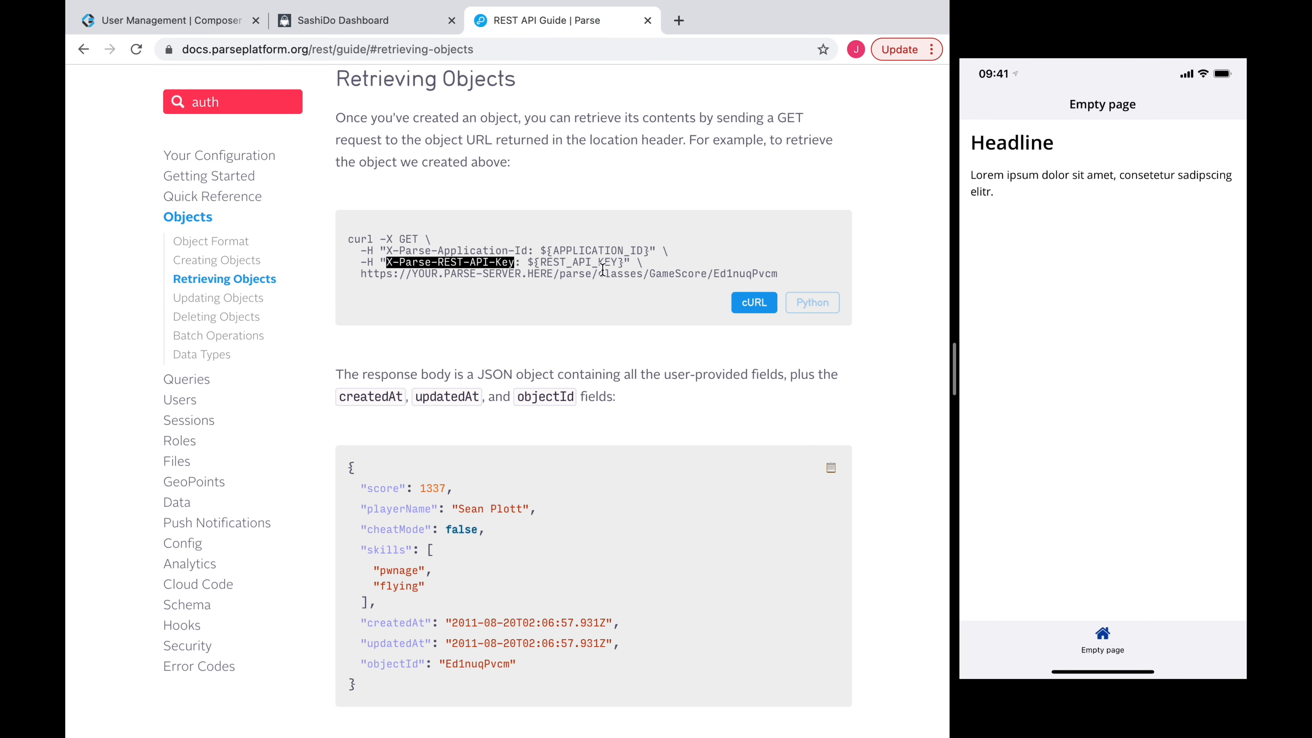
{"action": "left_click_drag", "start_coordinate": [600, 274], "coordinate": [707, 275]}
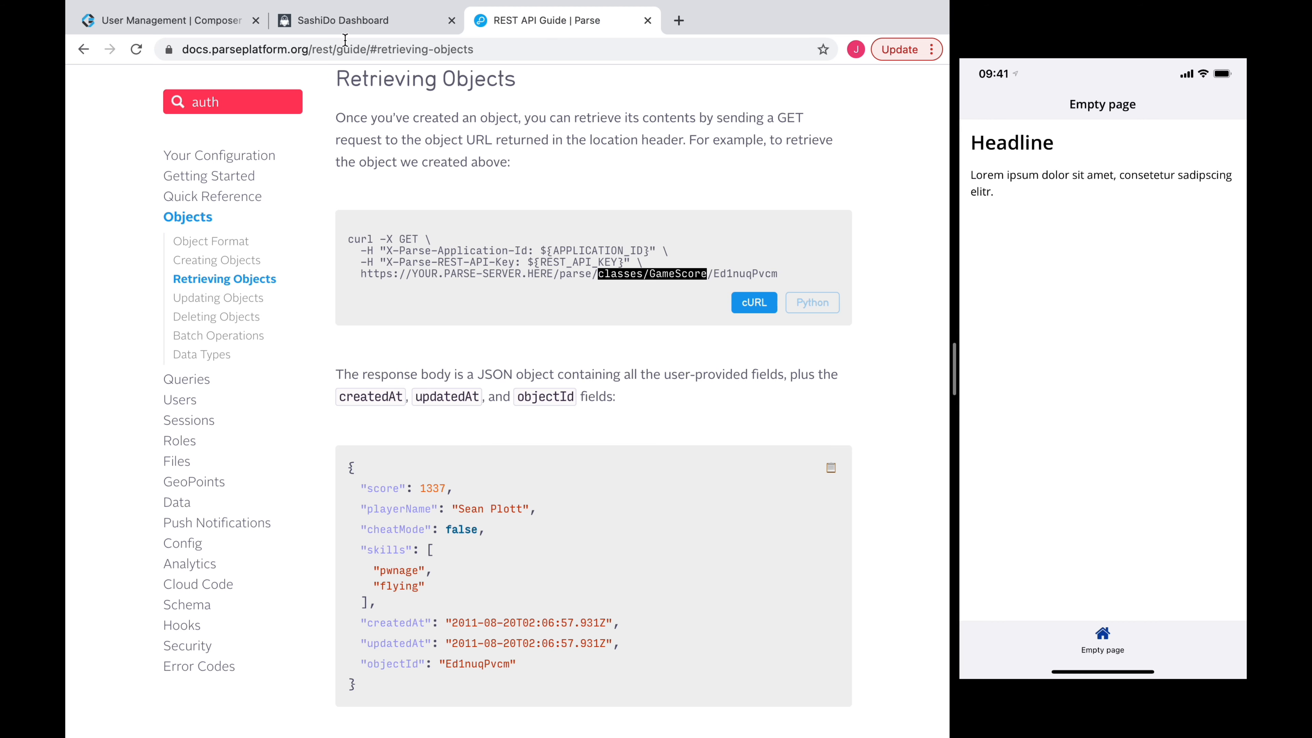
{"action": "left_click", "coordinate": [224, 23]}
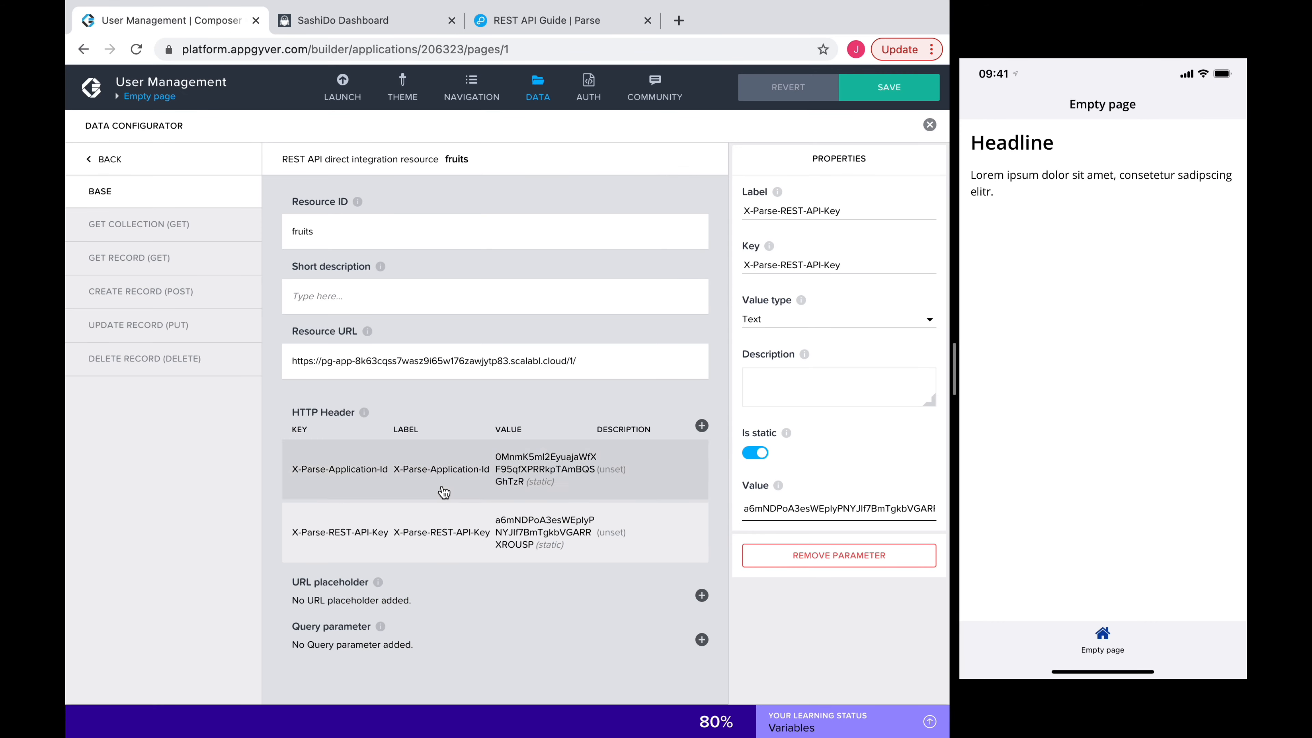
{"action": "left_click", "coordinate": [599, 359]}
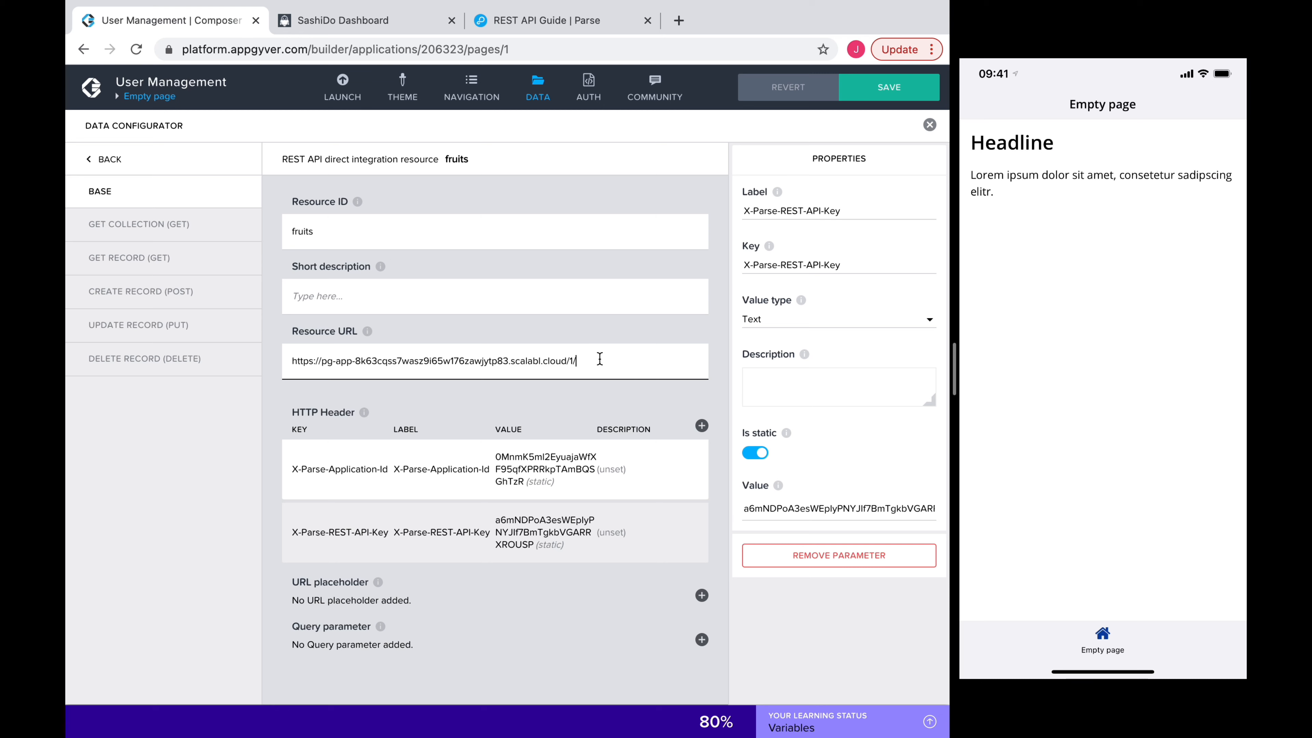
{"action": "type", "text": "classes/fruits"}
{"action": "left_click", "coordinate": [608, 383]}
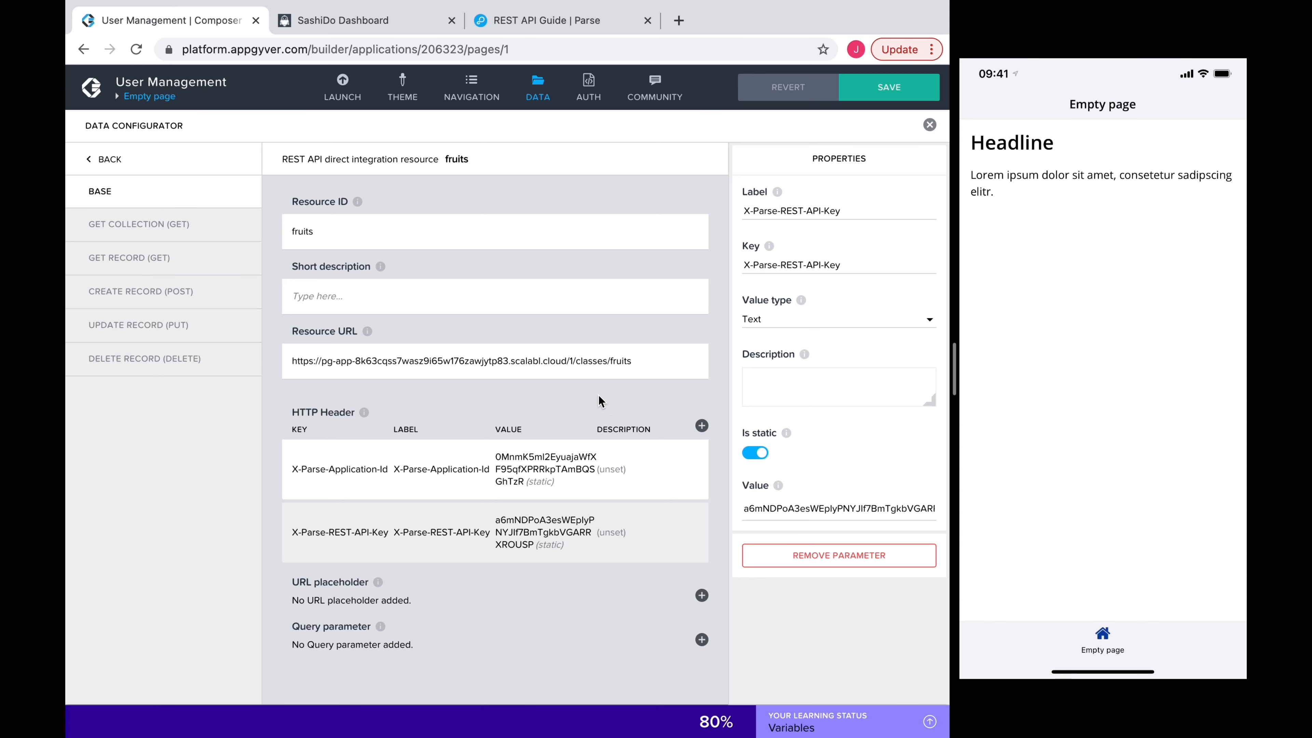
Step: Run a test of the fruits resource's Get Collection (GET) request
{"action": "left_click", "coordinate": [140, 228]}
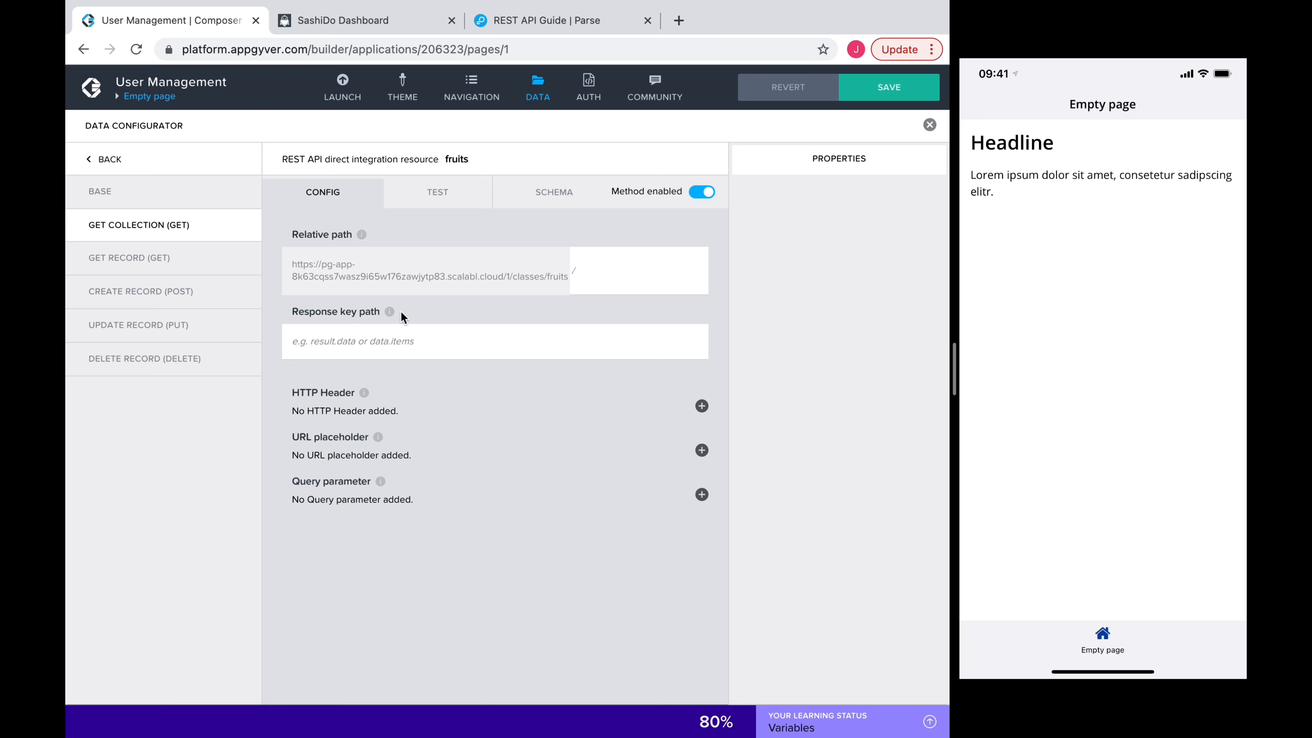
{"action": "left_click", "coordinate": [436, 198]}
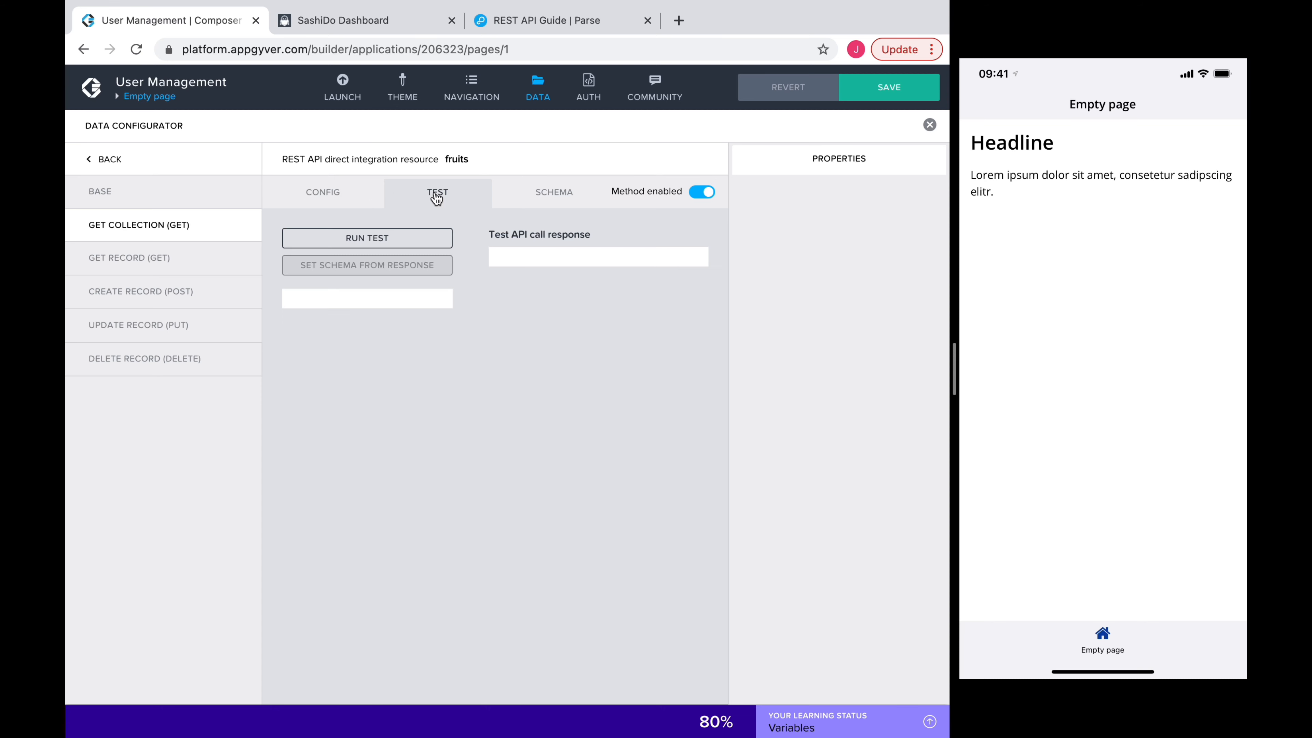
{"action": "left_click", "coordinate": [368, 243]}
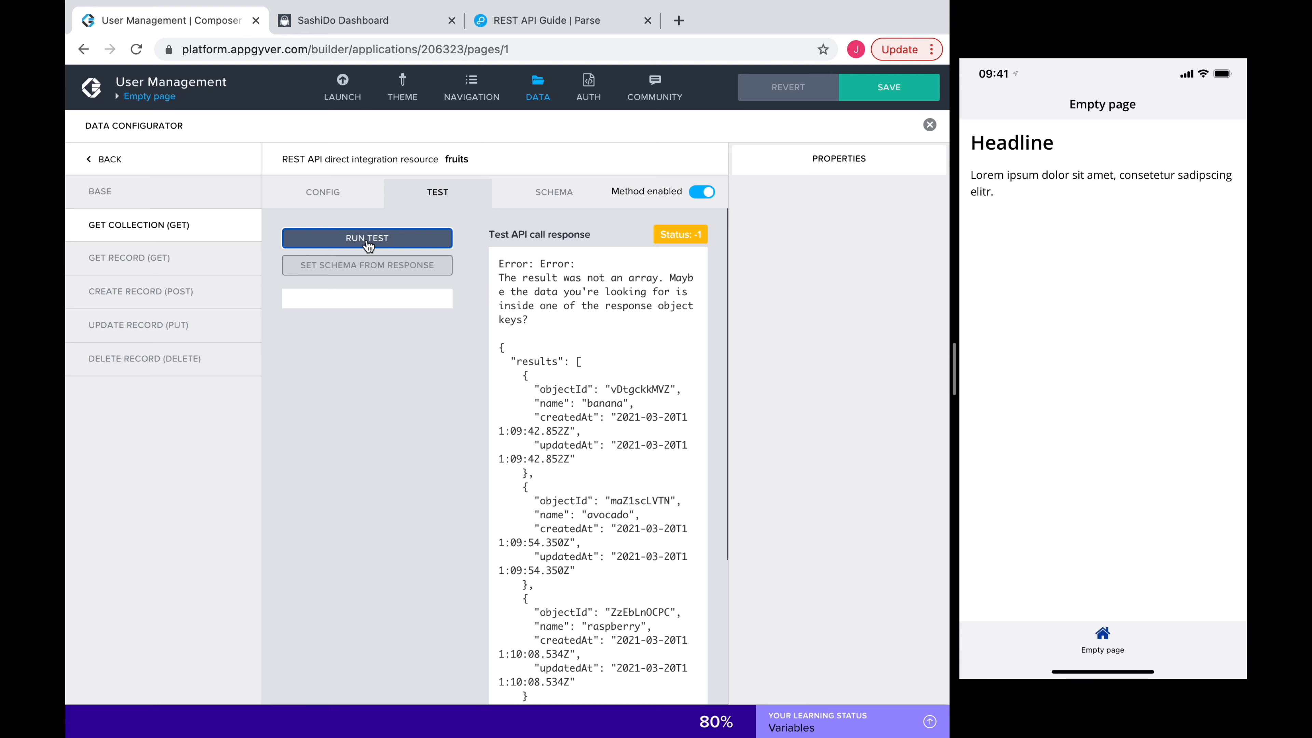
Step: Copy the results key from the test response and set it as the Get Collection request's response key path
{"action": "double_click", "coordinate": [537, 361]}
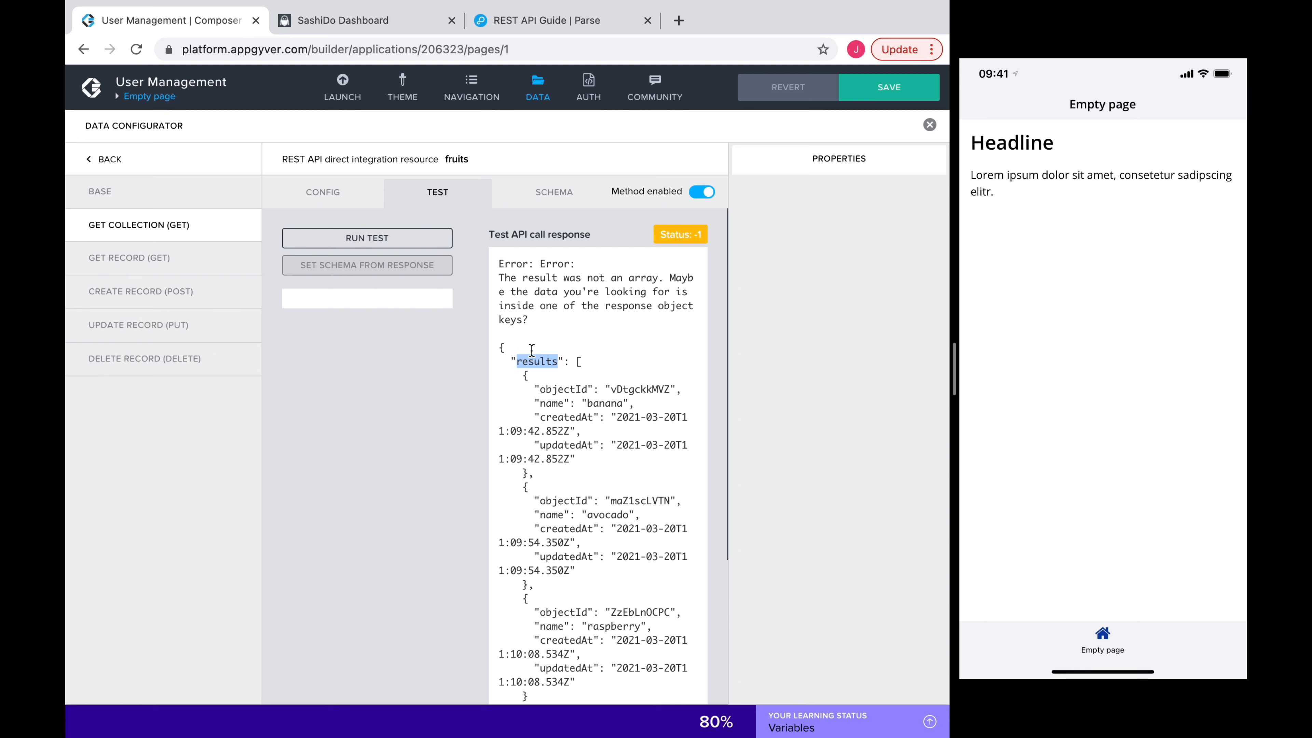
{"action": "left_click", "coordinate": [322, 194]}
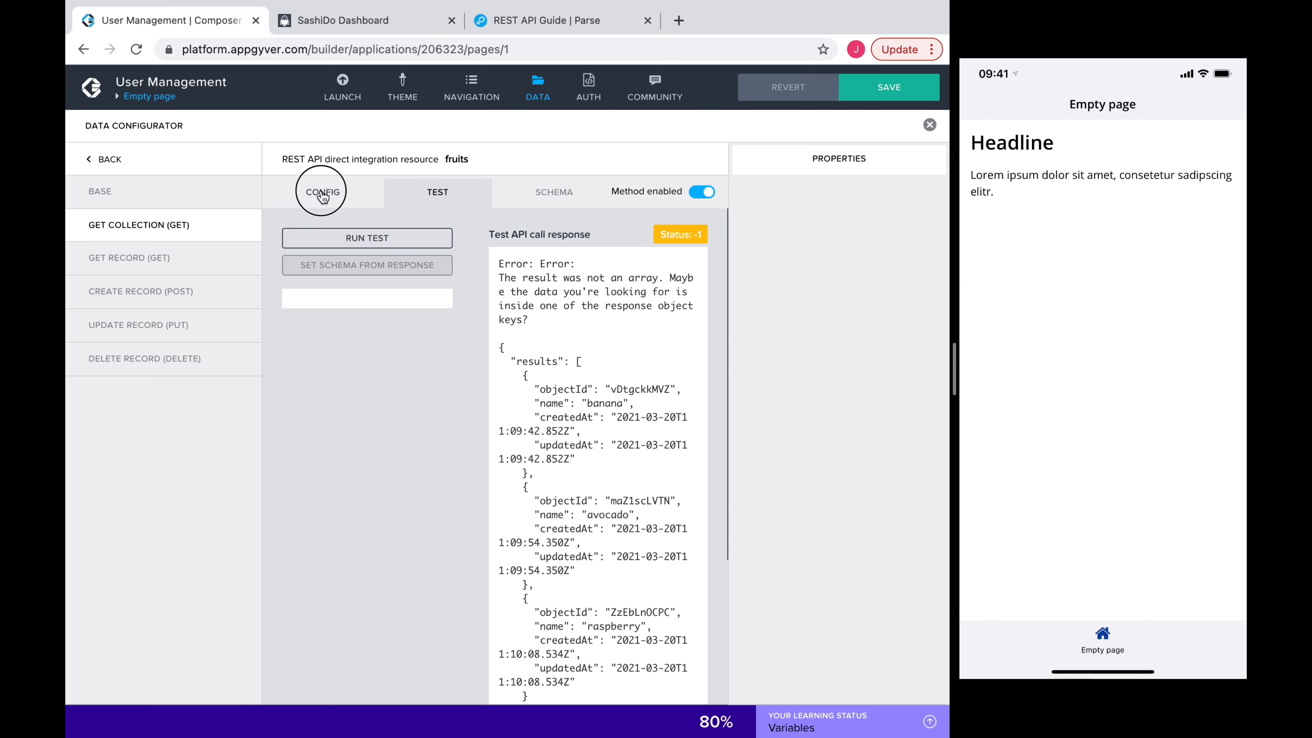
{"action": "left_click", "coordinate": [324, 342]}
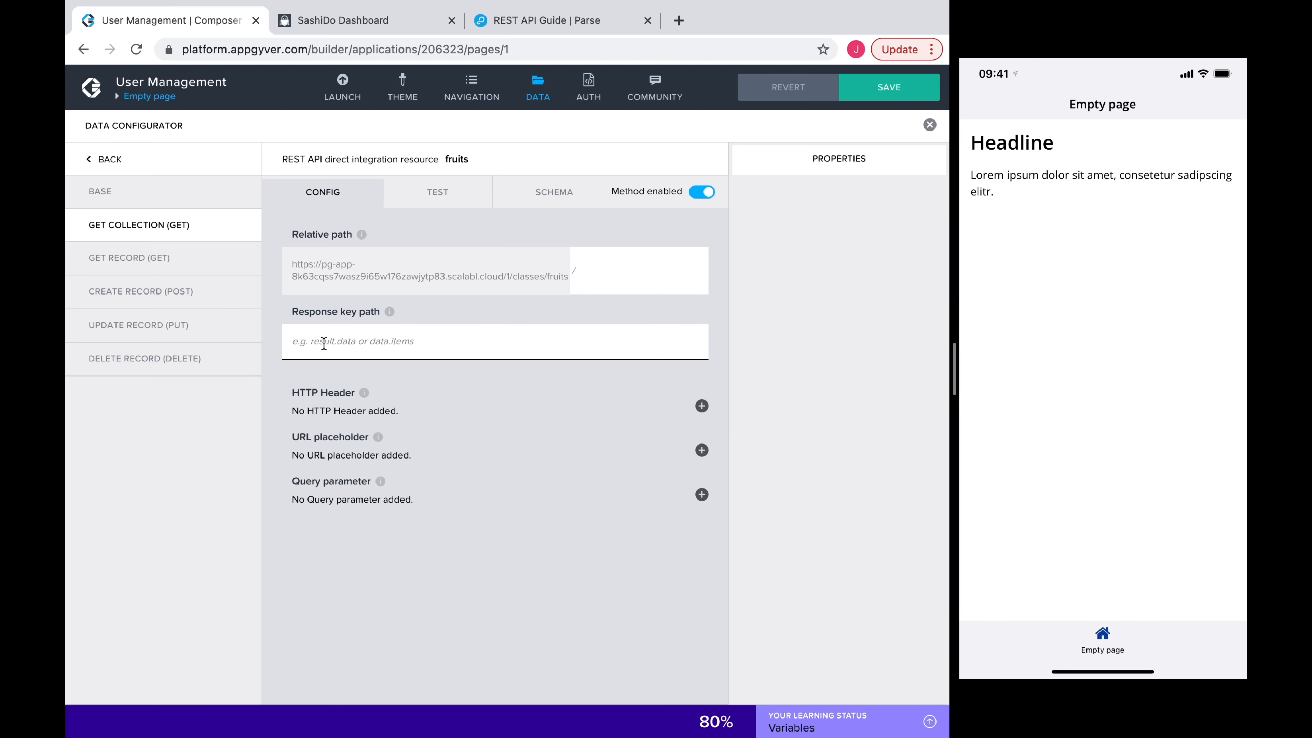
{"action": "key", "text": "ctrl+v"}
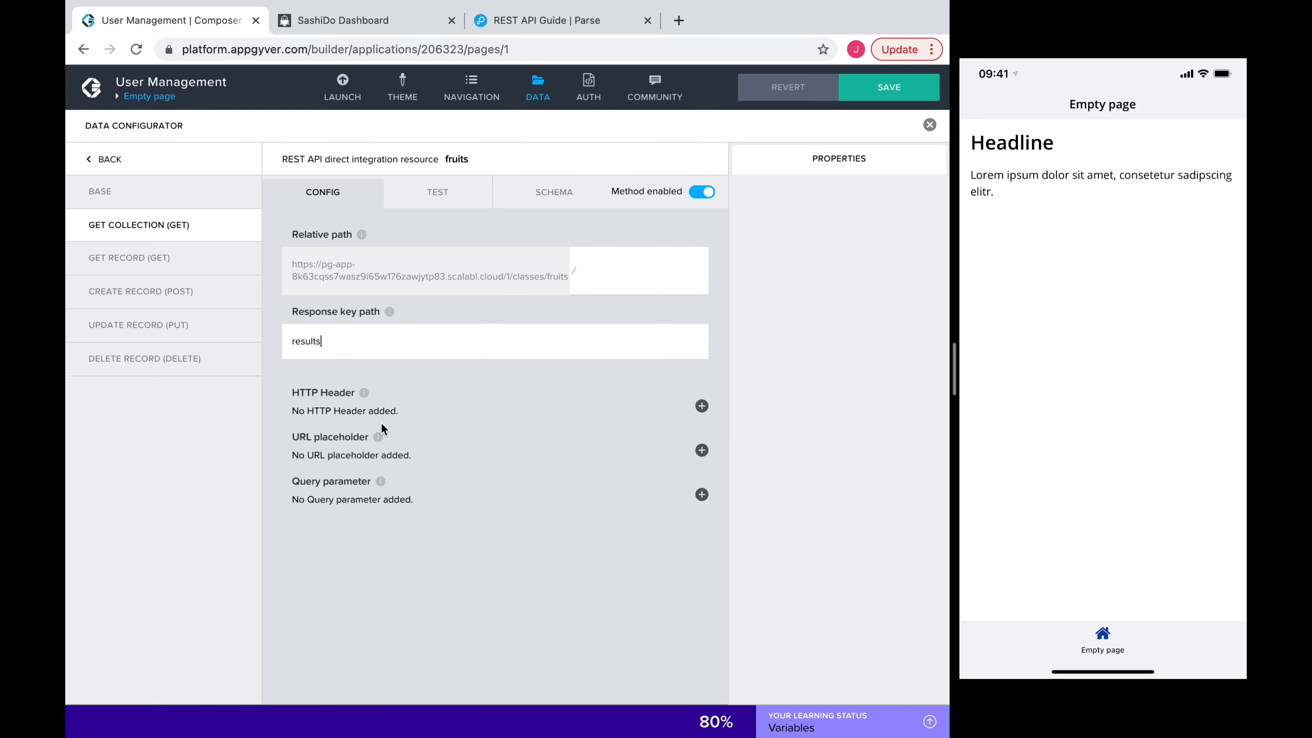
Step: Rerun the Get Collection test and set the resource's schema from the response
{"action": "left_click", "coordinate": [448, 193]}
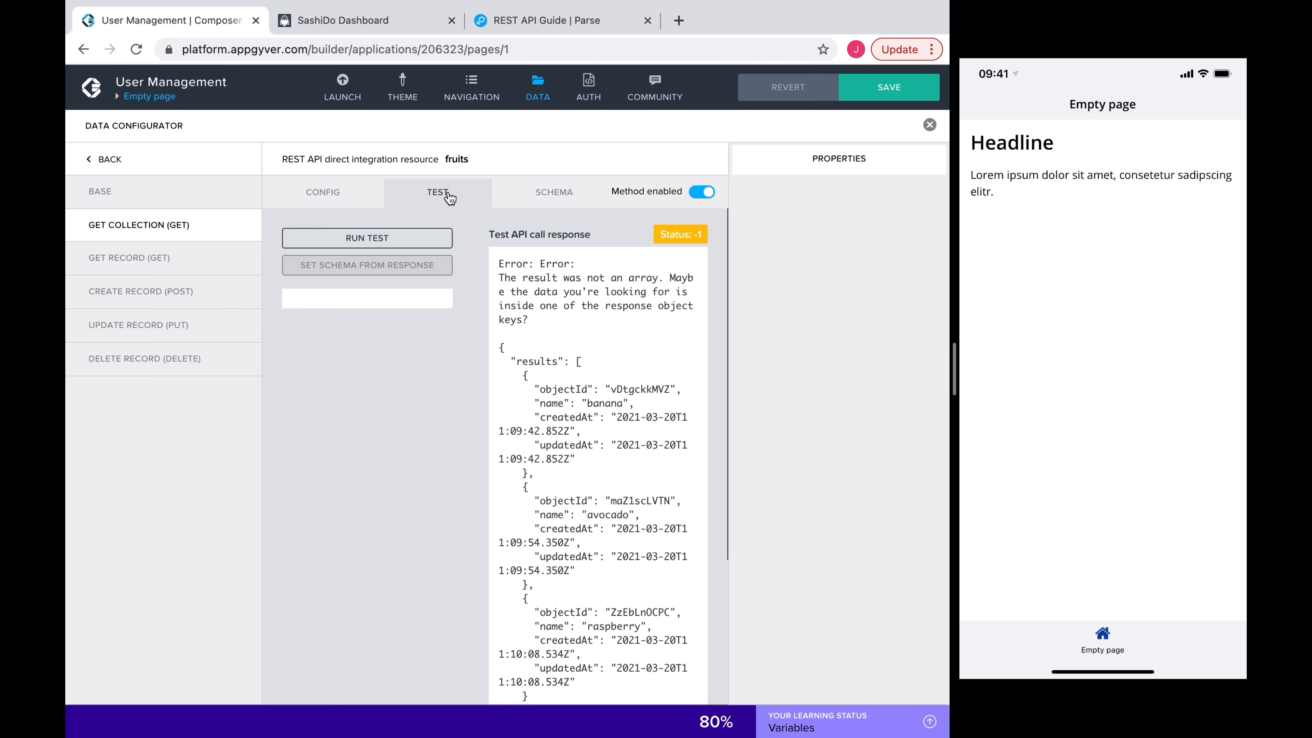
{"action": "left_click", "coordinate": [379, 240]}
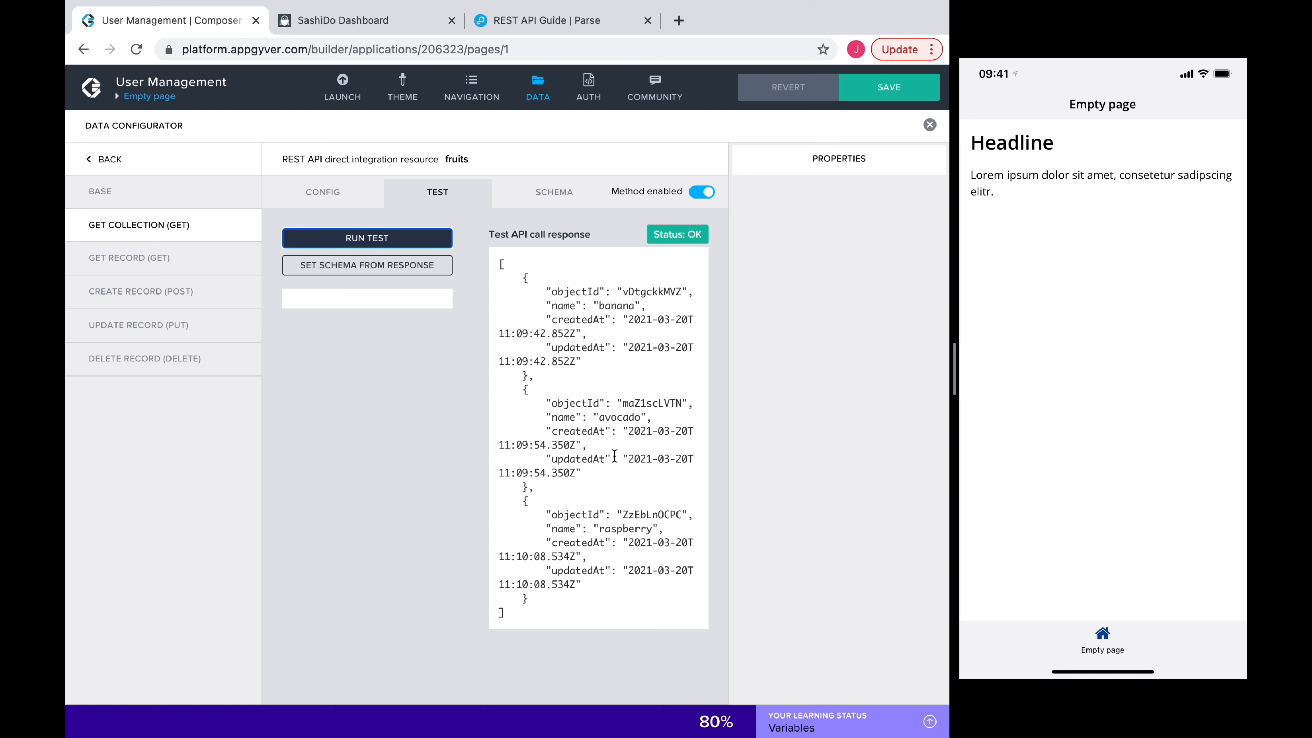
{"action": "left_click", "coordinate": [365, 266]}
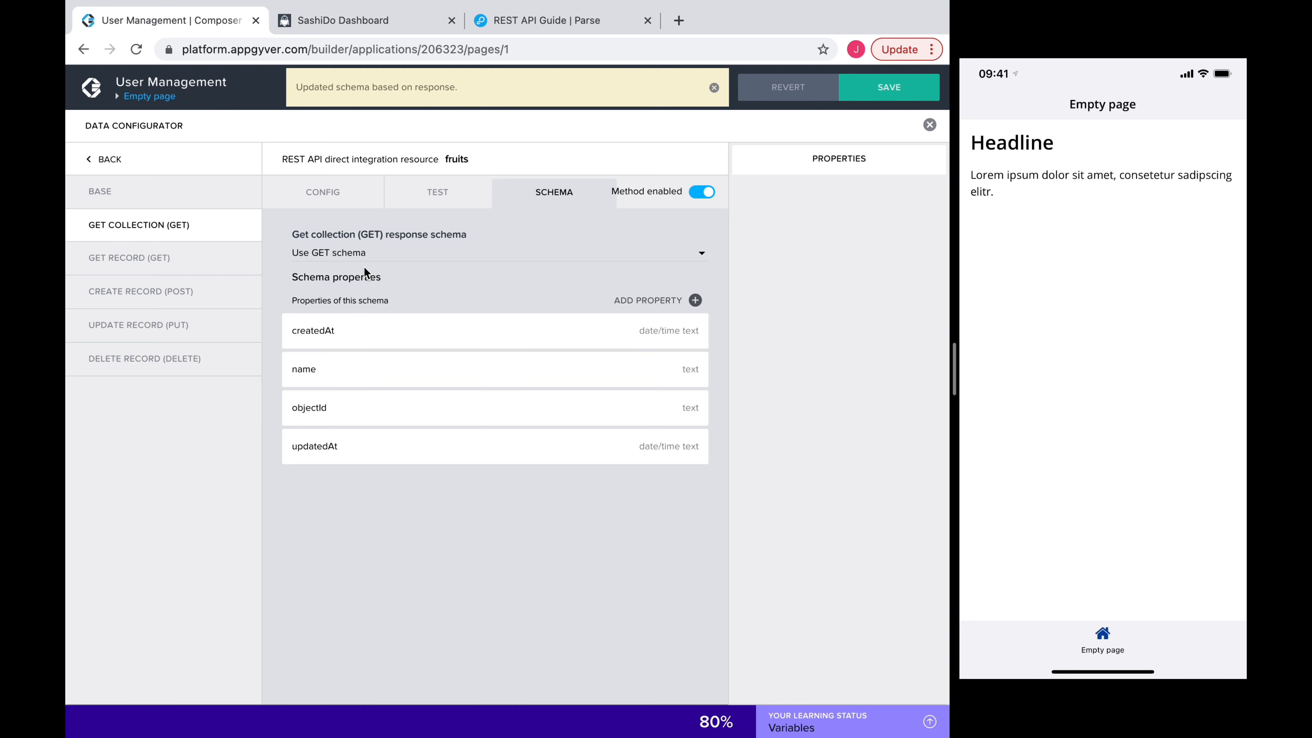
Step: Save the application and close the data configurator
{"action": "left_click", "coordinate": [884, 89]}
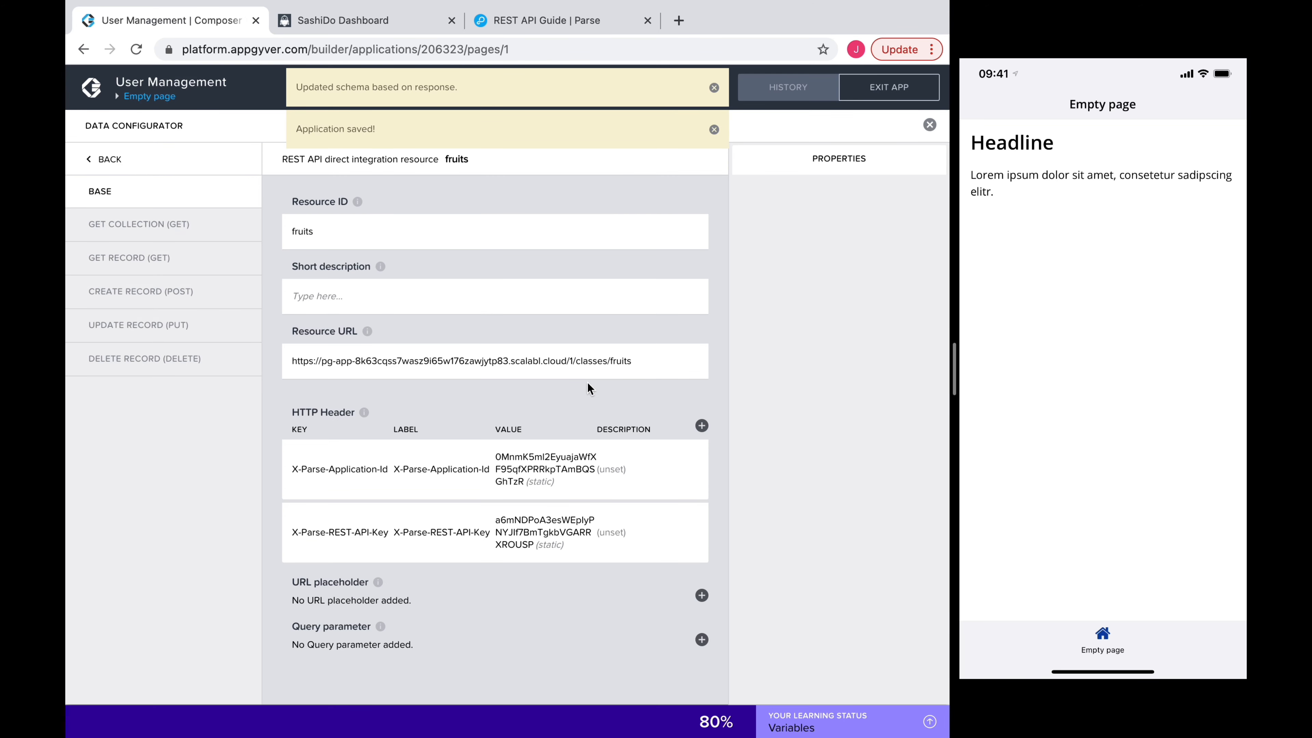
{"action": "left_click", "coordinate": [930, 126]}
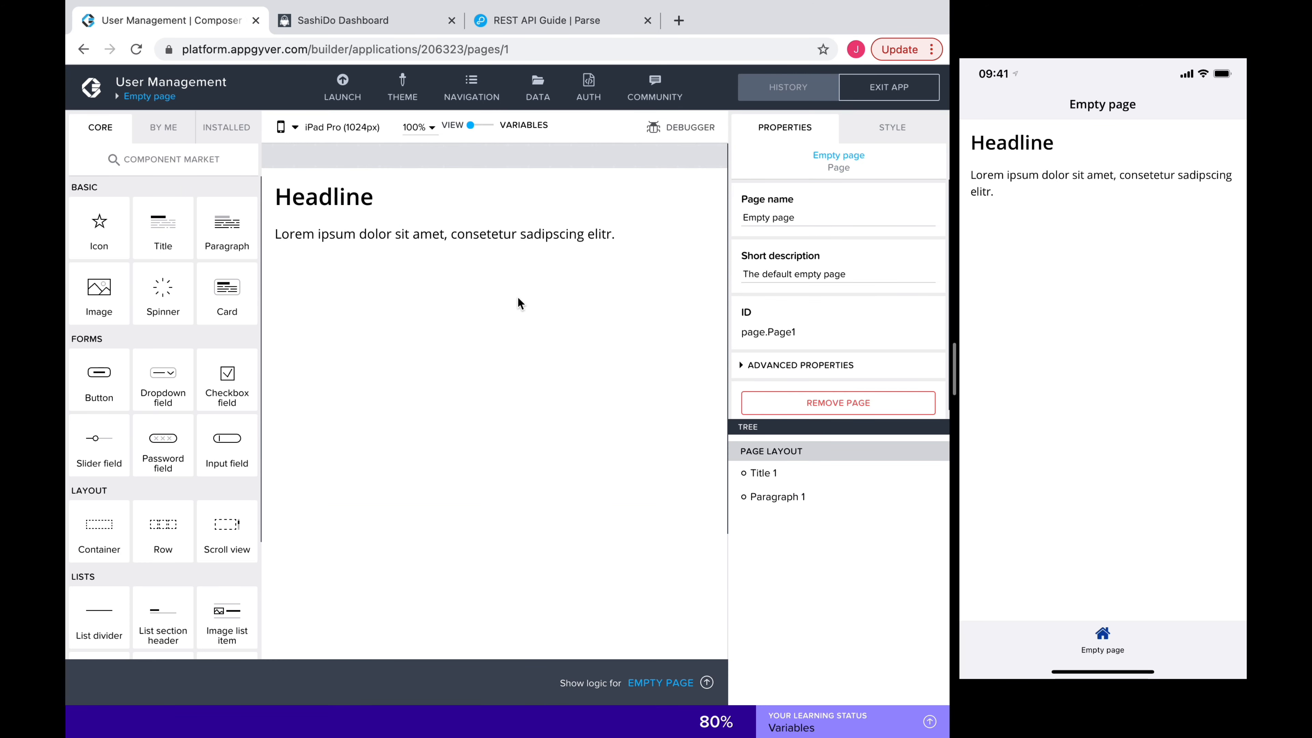
Step: Add a data variable to the page based on the fruits resource
{"action": "left_click", "coordinate": [490, 126]}
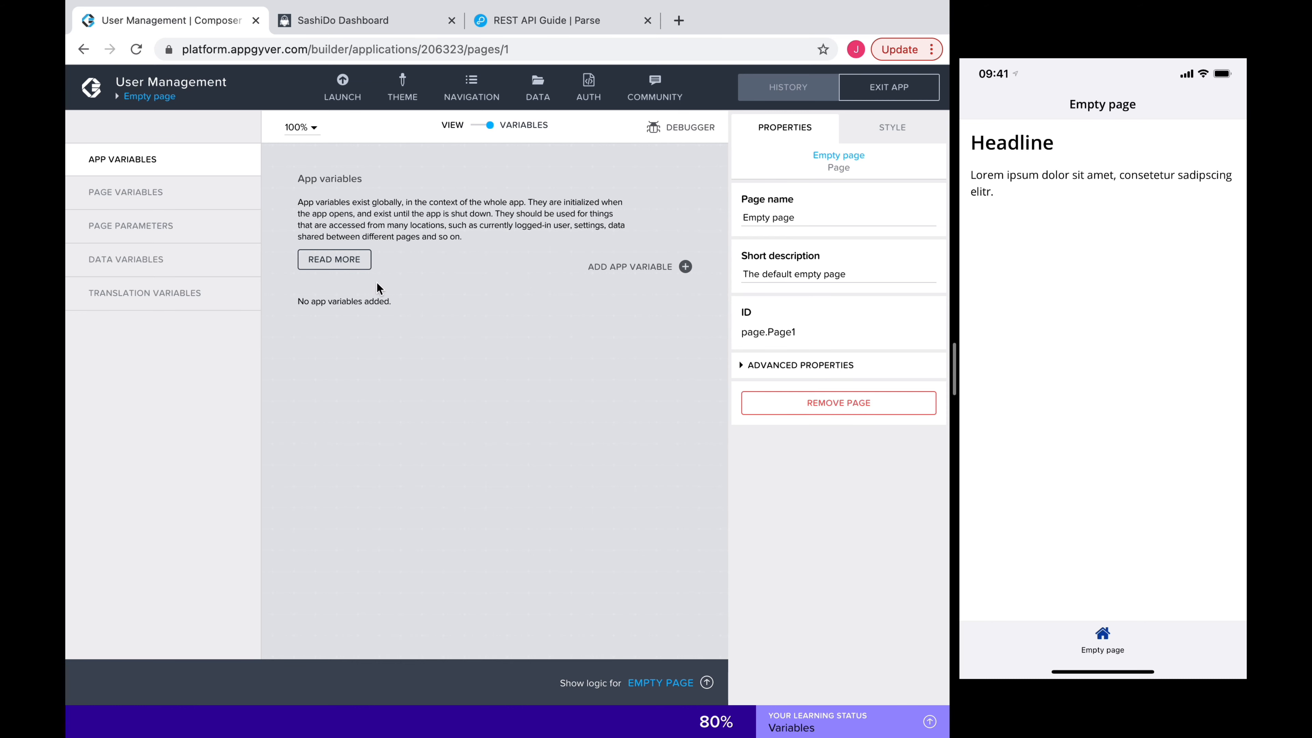
{"action": "left_click", "coordinate": [146, 260]}
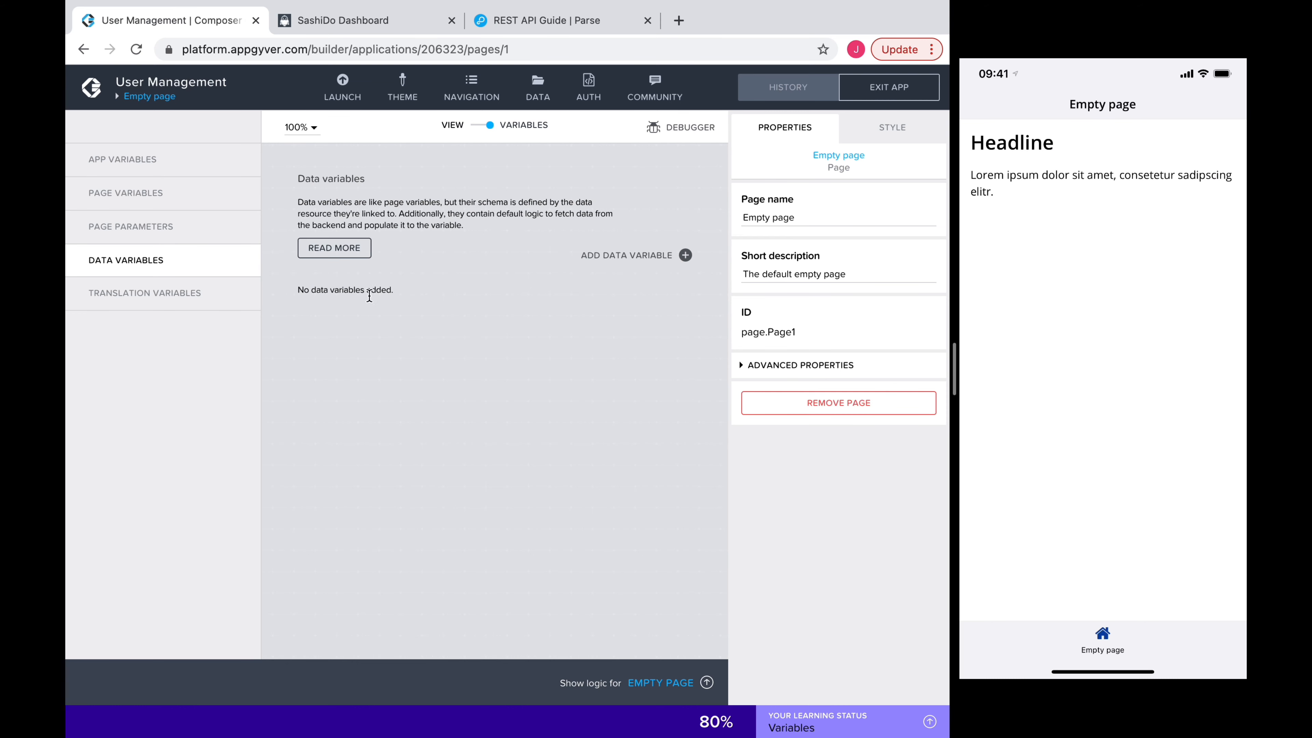
{"action": "left_click", "coordinate": [683, 255]}
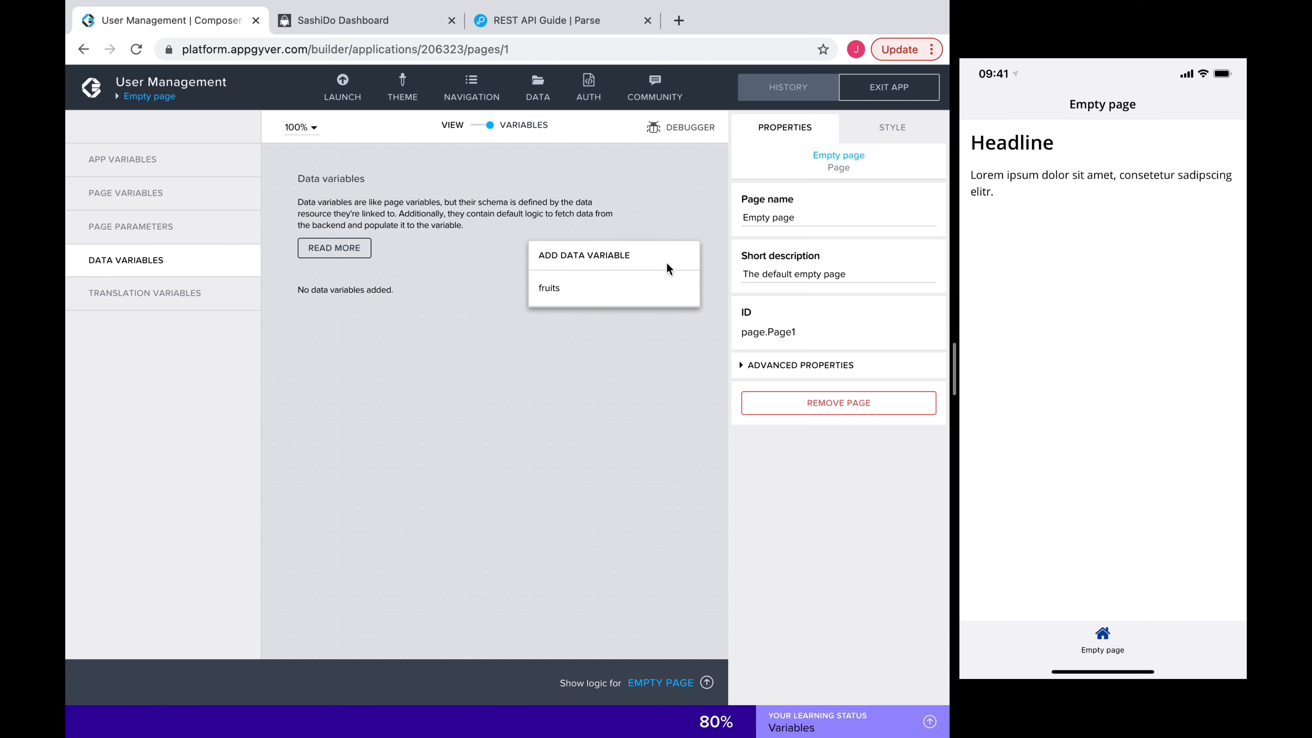
{"action": "left_click", "coordinate": [607, 290]}
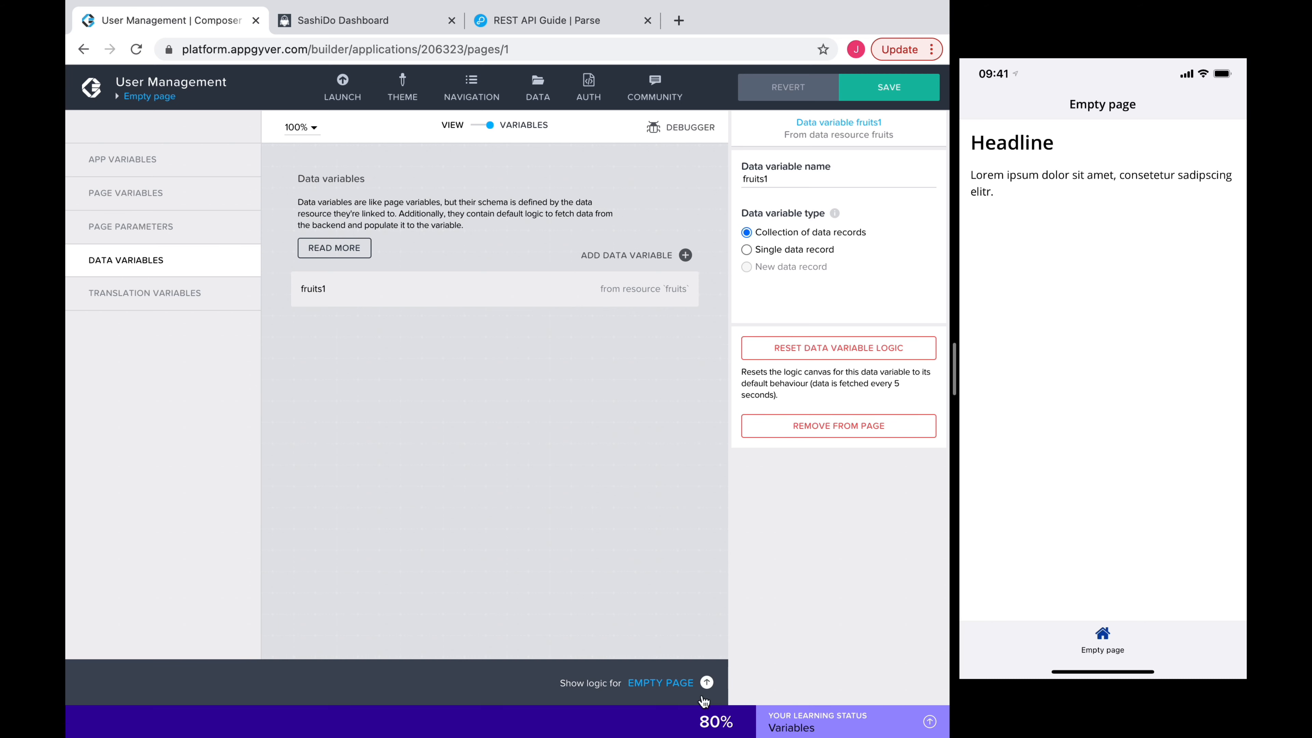
Step: In the fruits data variable's logic, delete the connection between the Page mounted event and the Get record collection node
{"action": "left_click", "coordinate": [707, 683]}
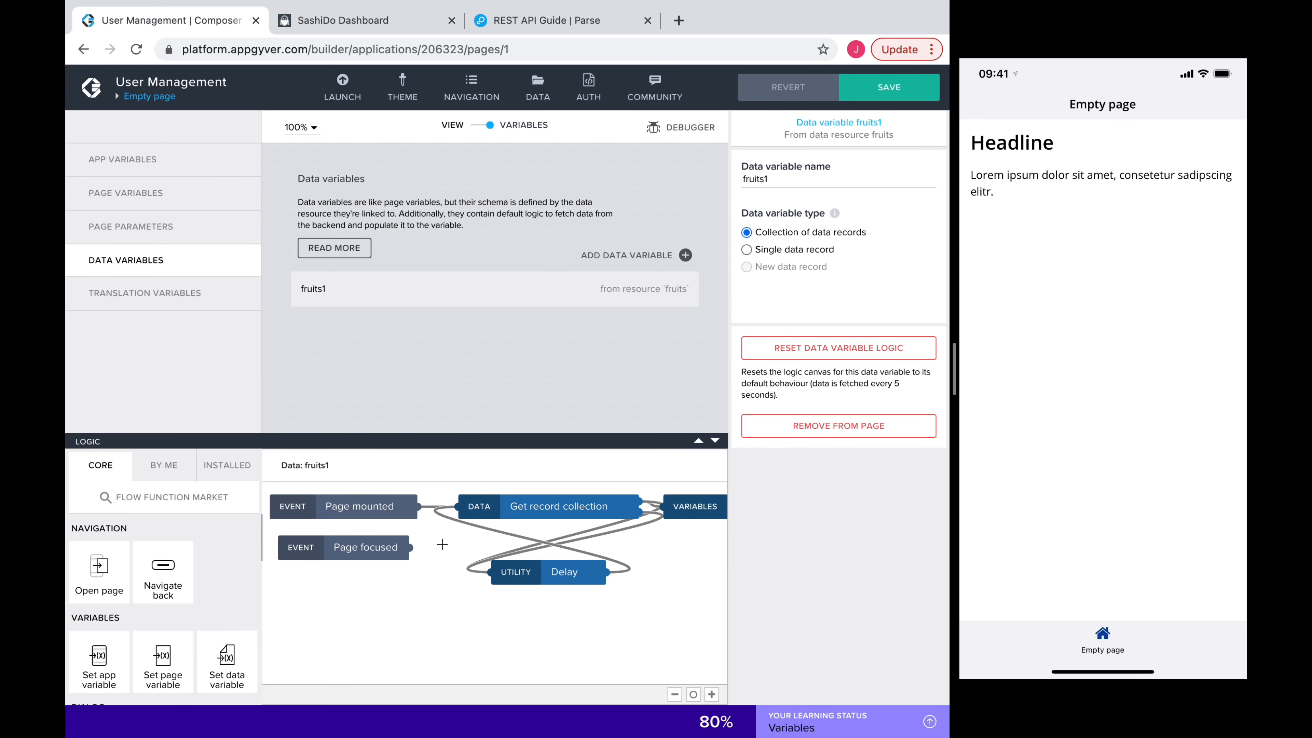
{"action": "left_click", "coordinate": [428, 506]}
{"action": "left_click", "coordinate": [423, 506]}
{"action": "key", "text": "Delete"}
Step: Set the page's paragraph to repeat with the fruits1 data variable
{"action": "left_click", "coordinate": [475, 127]}
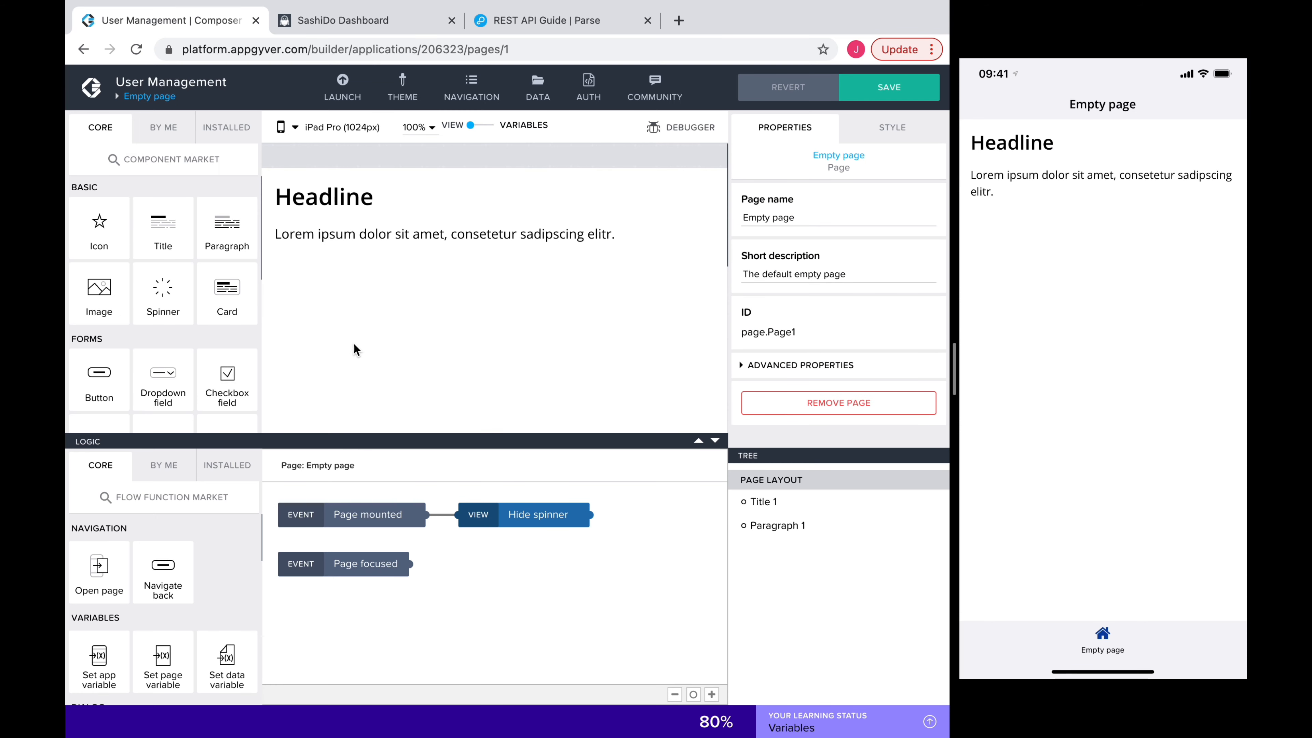
{"action": "left_click", "coordinate": [385, 237]}
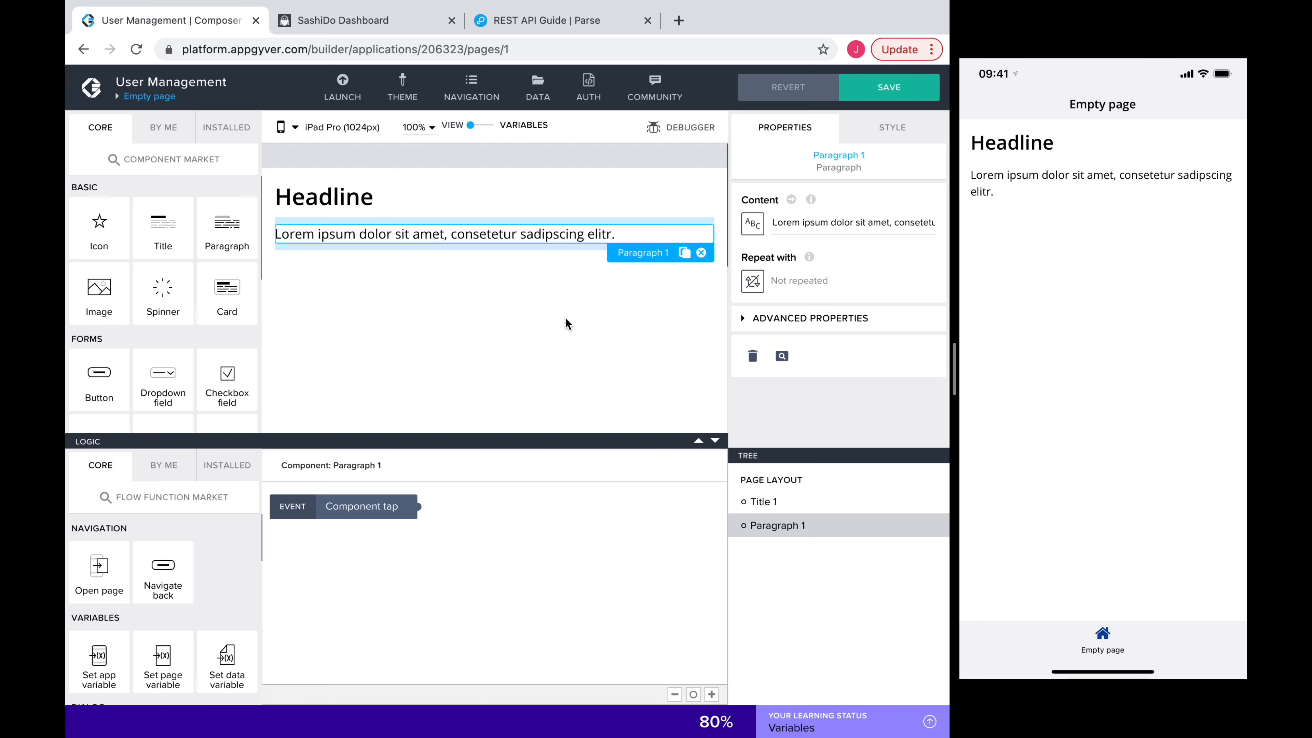
{"action": "left_click", "coordinate": [753, 283]}
{"action": "left_click", "coordinate": [709, 341]}
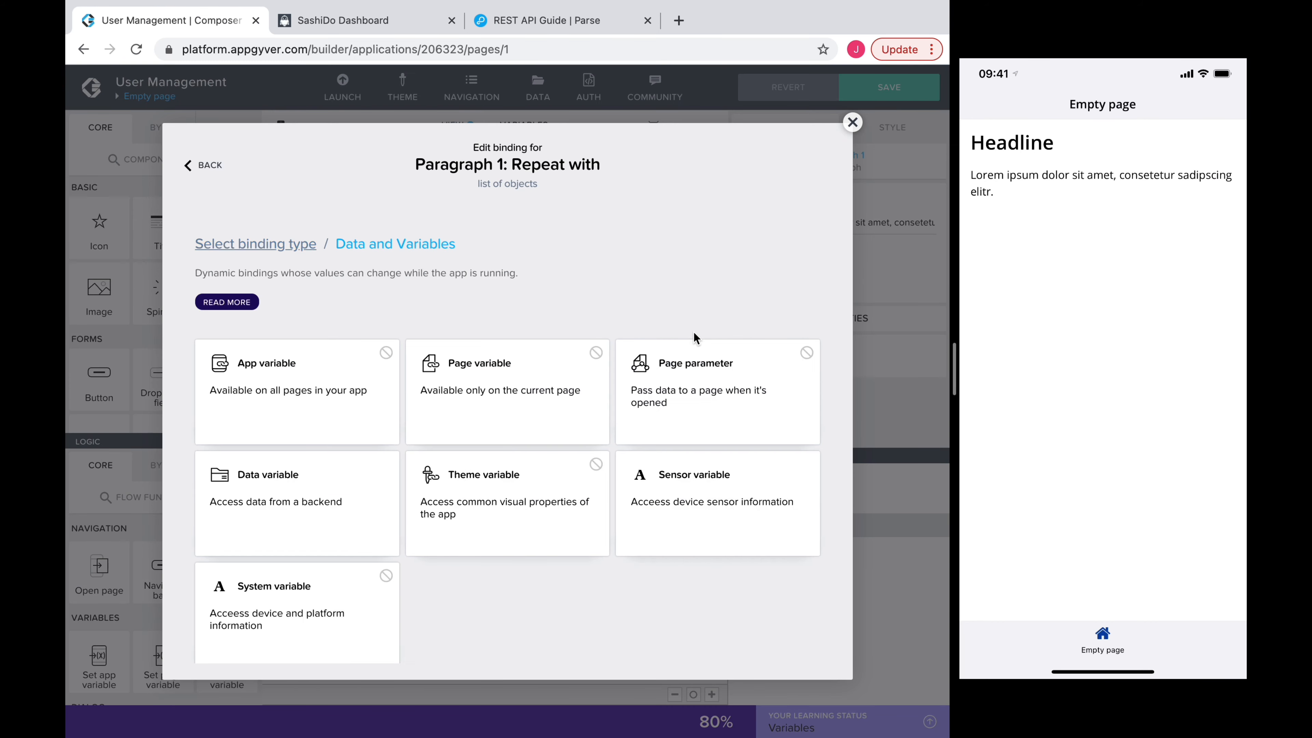
{"action": "left_click", "coordinate": [383, 456]}
{"action": "left_click", "coordinate": [309, 384]}
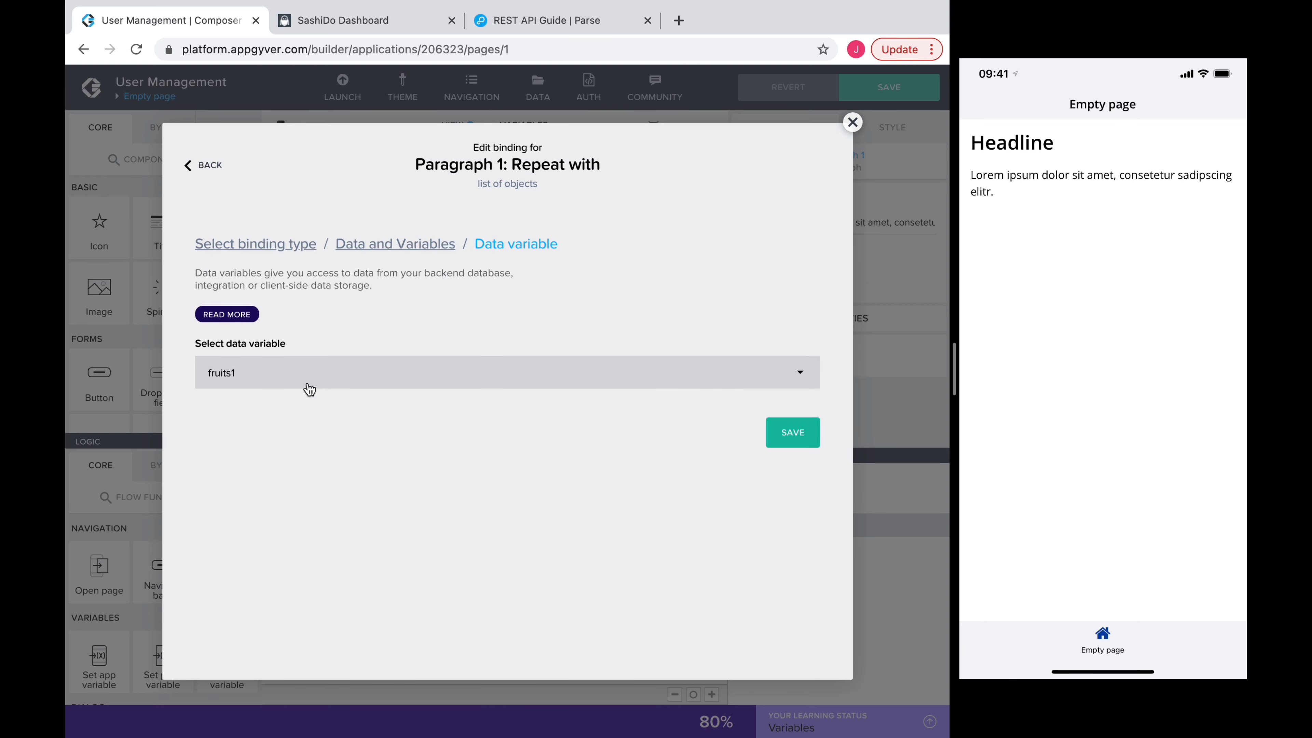
{"action": "left_click", "coordinate": [788, 443]}
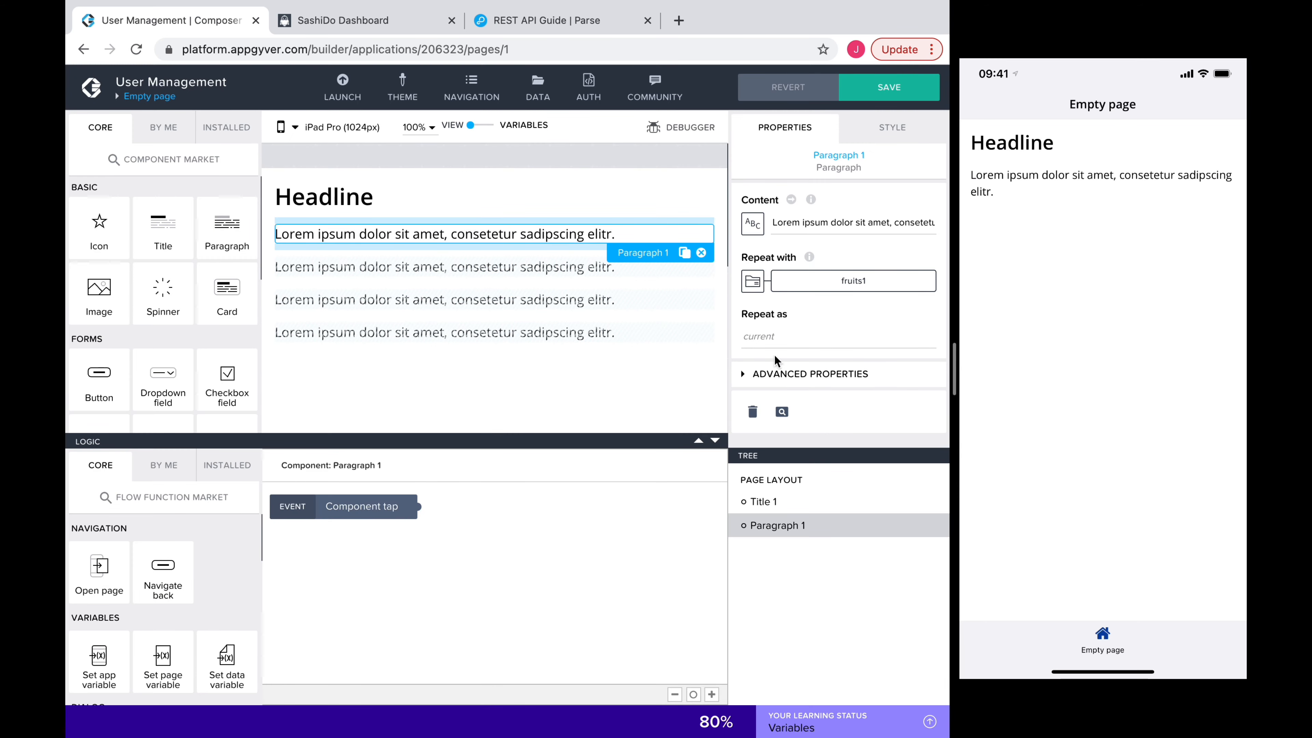
Step: Bind the paragraph's content to the name property of the current repeated data item and clear the preview value
{"action": "left_click", "coordinate": [752, 224]}
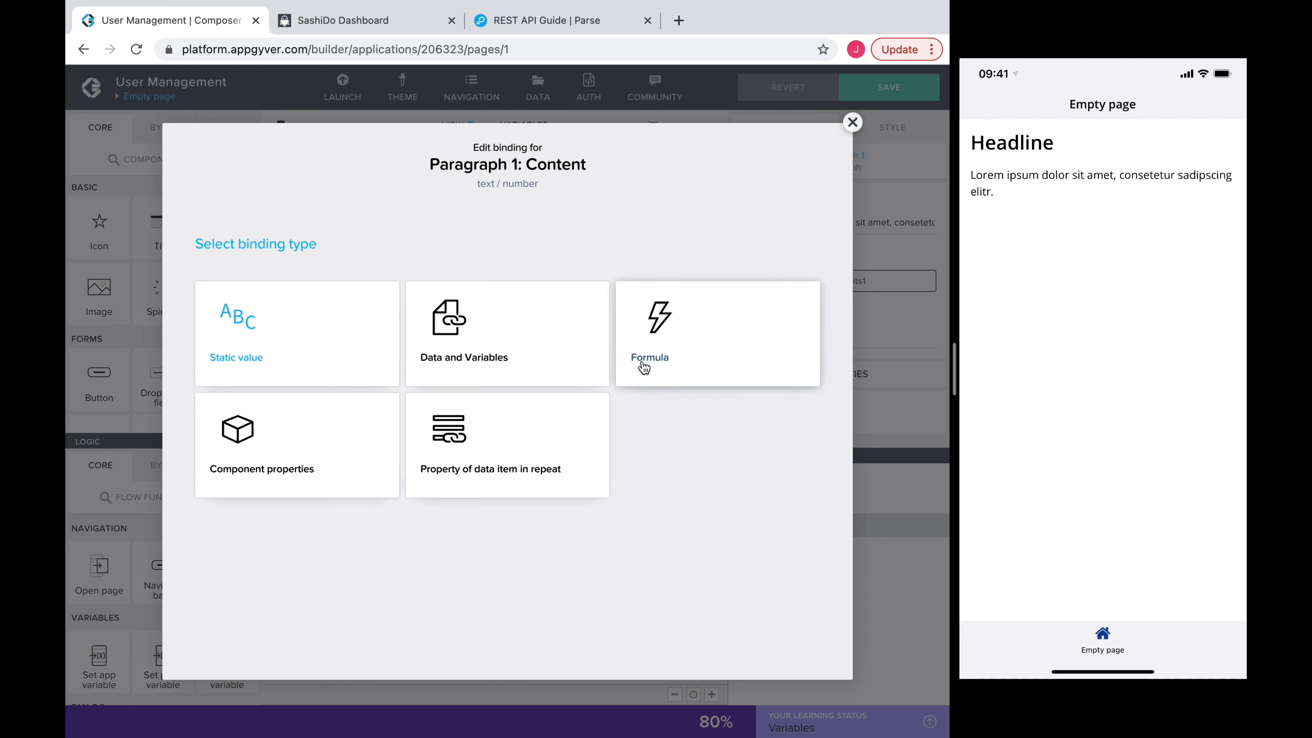
{"action": "left_click", "coordinate": [485, 449]}
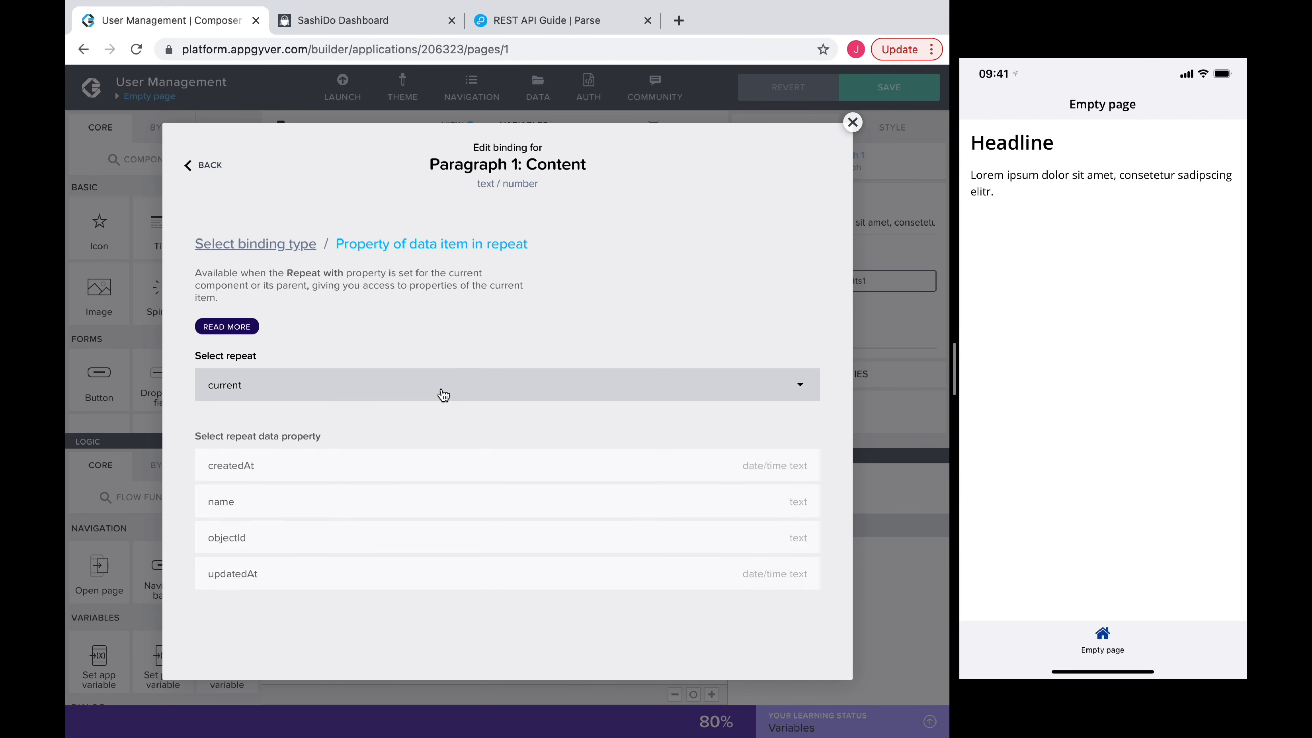
{"action": "left_click", "coordinate": [419, 502]}
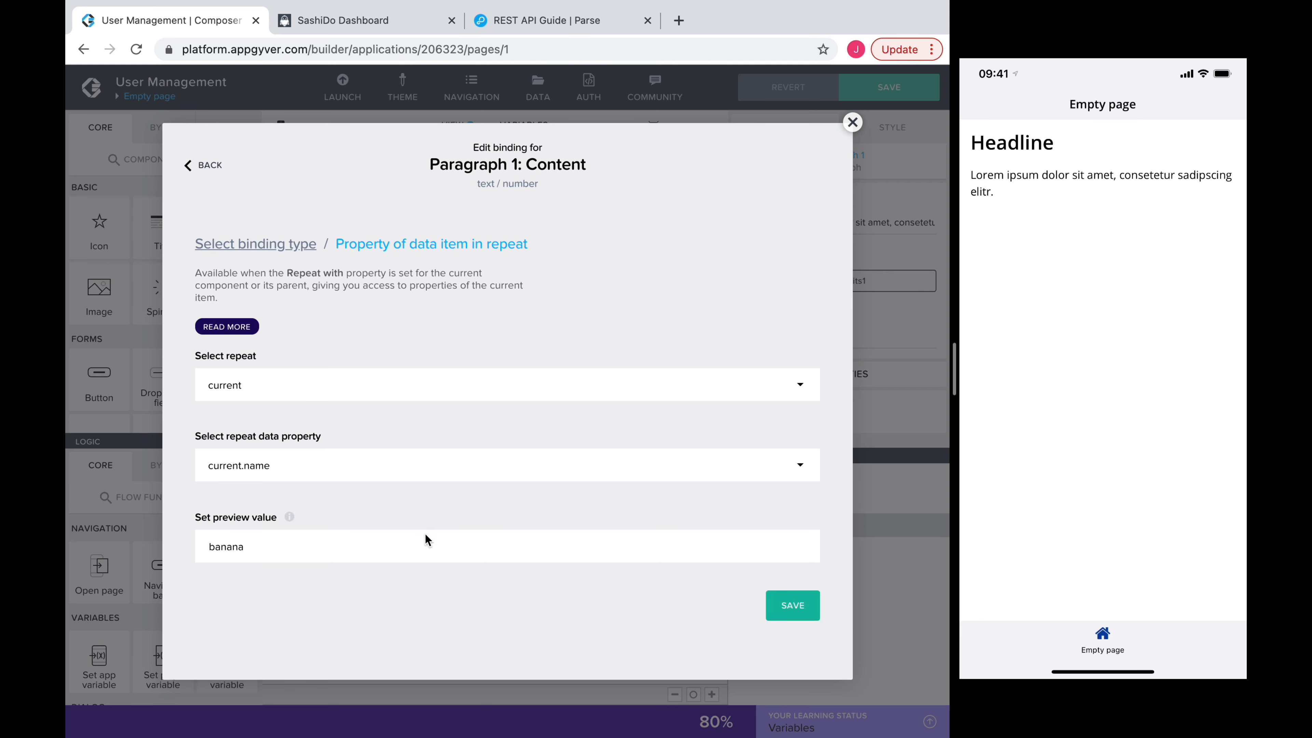
{"action": "double_click", "coordinate": [393, 548]}
{"action": "key", "text": "BackSpace"}
{"action": "left_click", "coordinate": [790, 609]}
Step: Change the page title's content to "Fruits"
{"action": "left_click", "coordinate": [330, 197]}
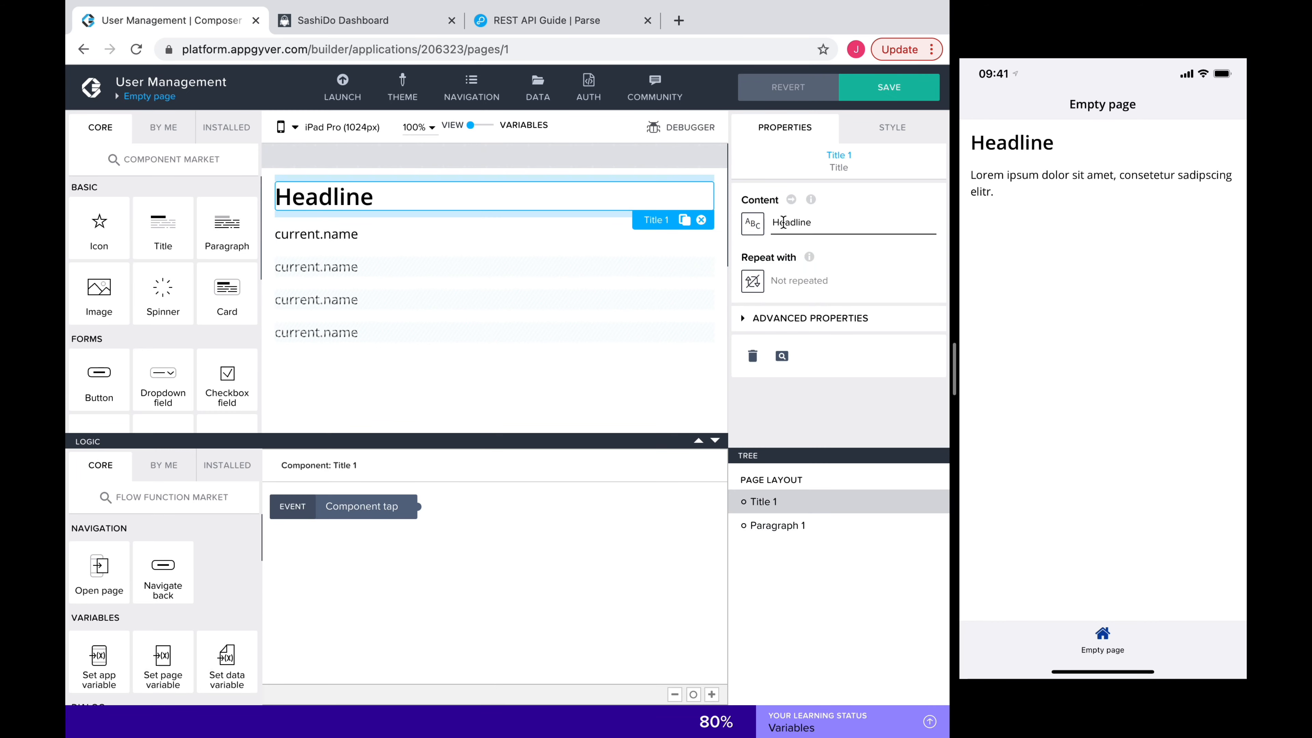
{"action": "double_click", "coordinate": [784, 222]}
{"action": "type", "text": "Fruits"}
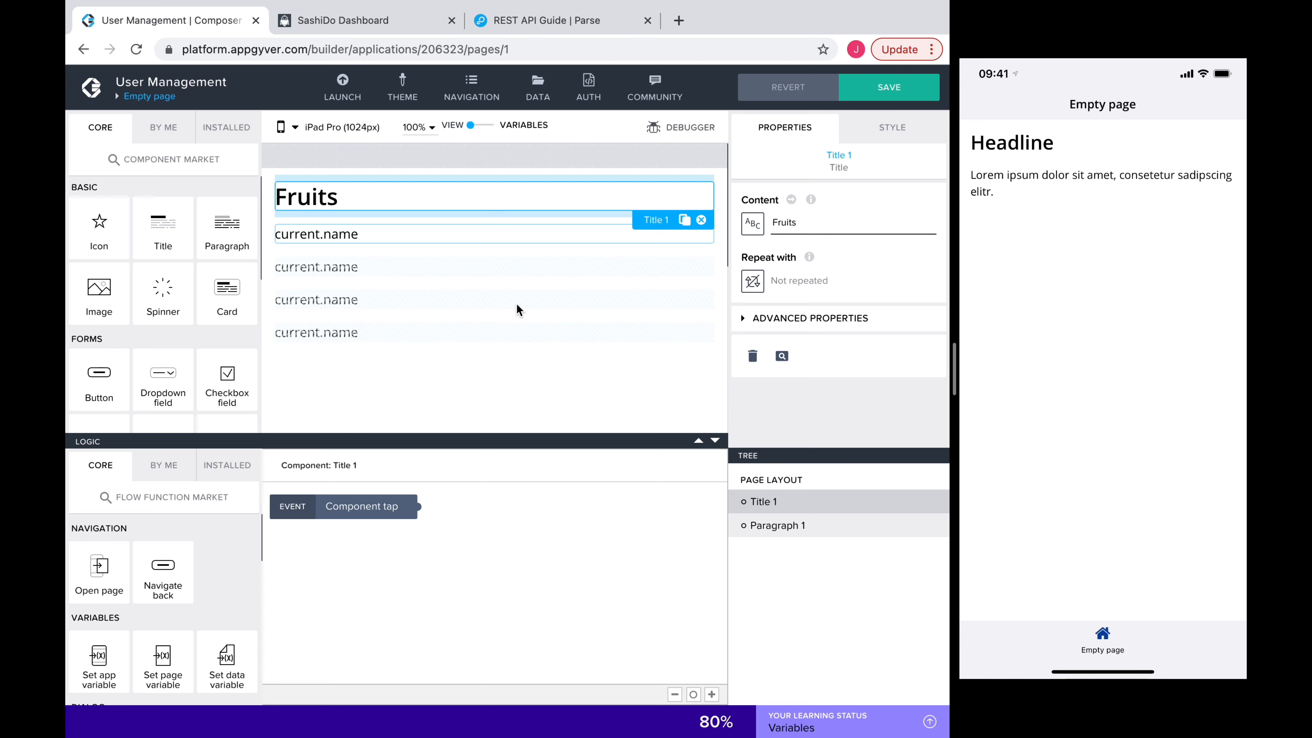
Step: Add a button above the title and label it "Get fruits"
{"action": "left_click_drag", "start_coordinate": [91, 374], "coordinate": [361, 183]}
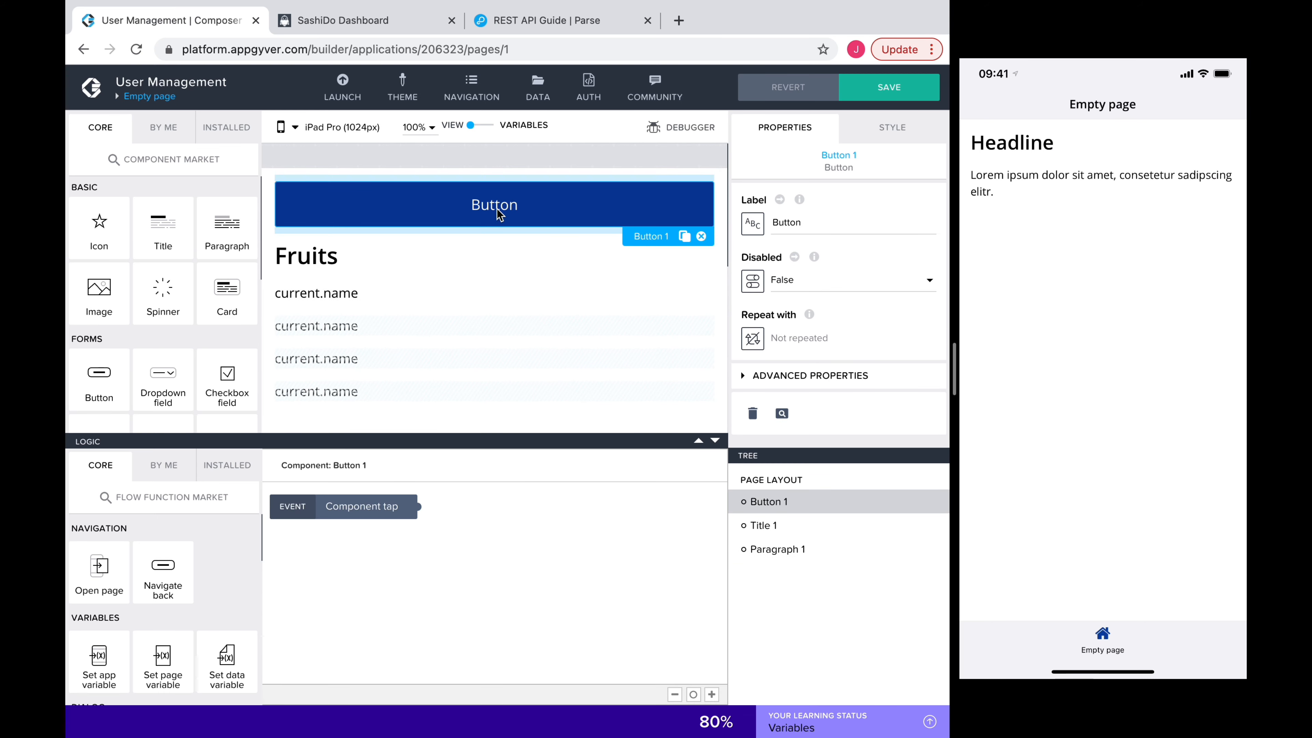
{"action": "double_click", "coordinate": [786, 222]}
{"action": "type", "text": "Get fruits"}
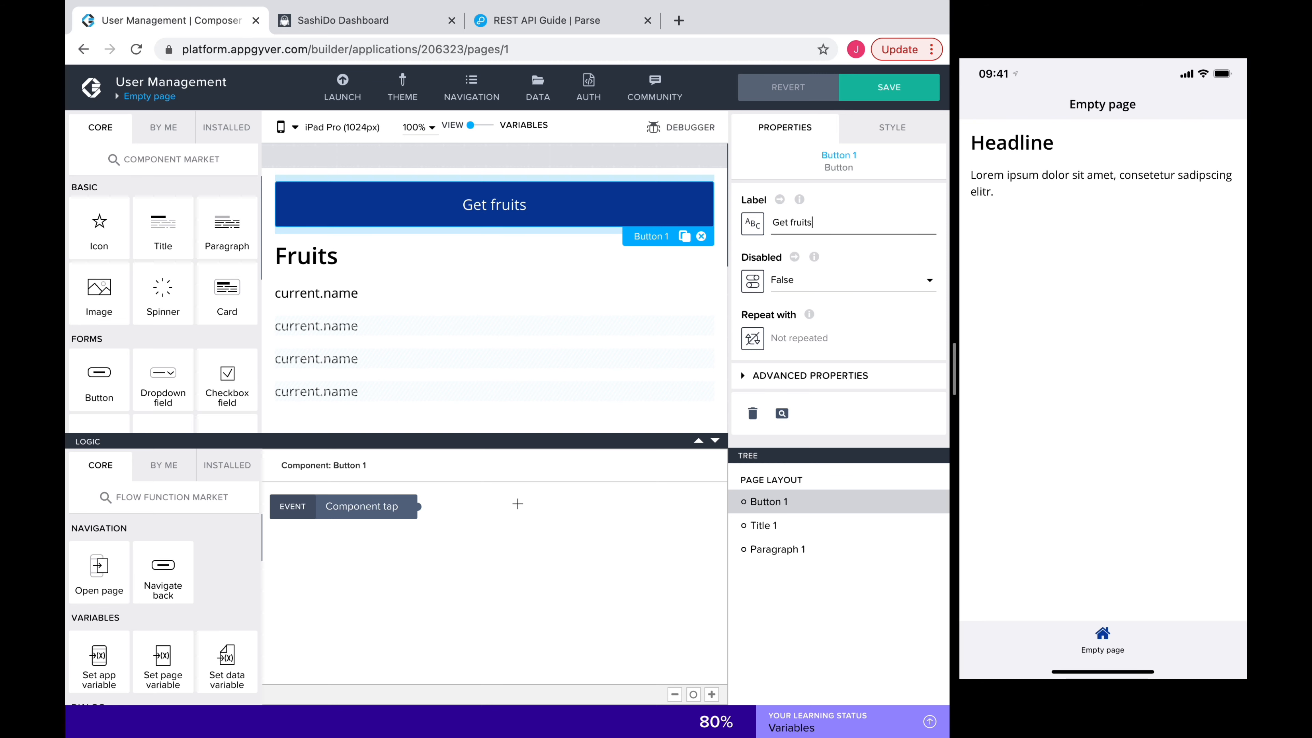
Step: Add a Get record collection node to the button's logic and connect the Component tap event to it
{"action": "left_click", "coordinate": [517, 504]}
{"action": "scroll", "coordinate": [150, 606], "scroll_direction": "down", "scroll_amount": 3}
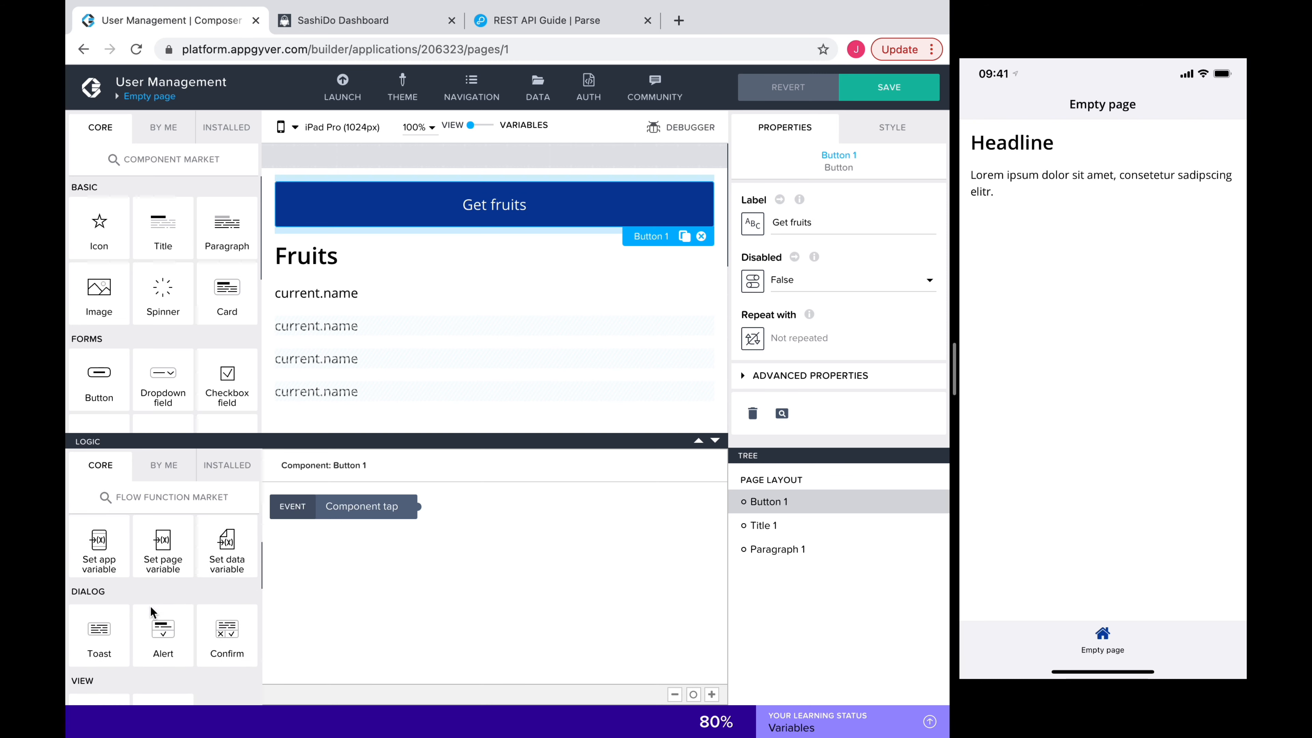
{"action": "scroll", "coordinate": [151, 606], "scroll_direction": "down", "scroll_amount": 5}
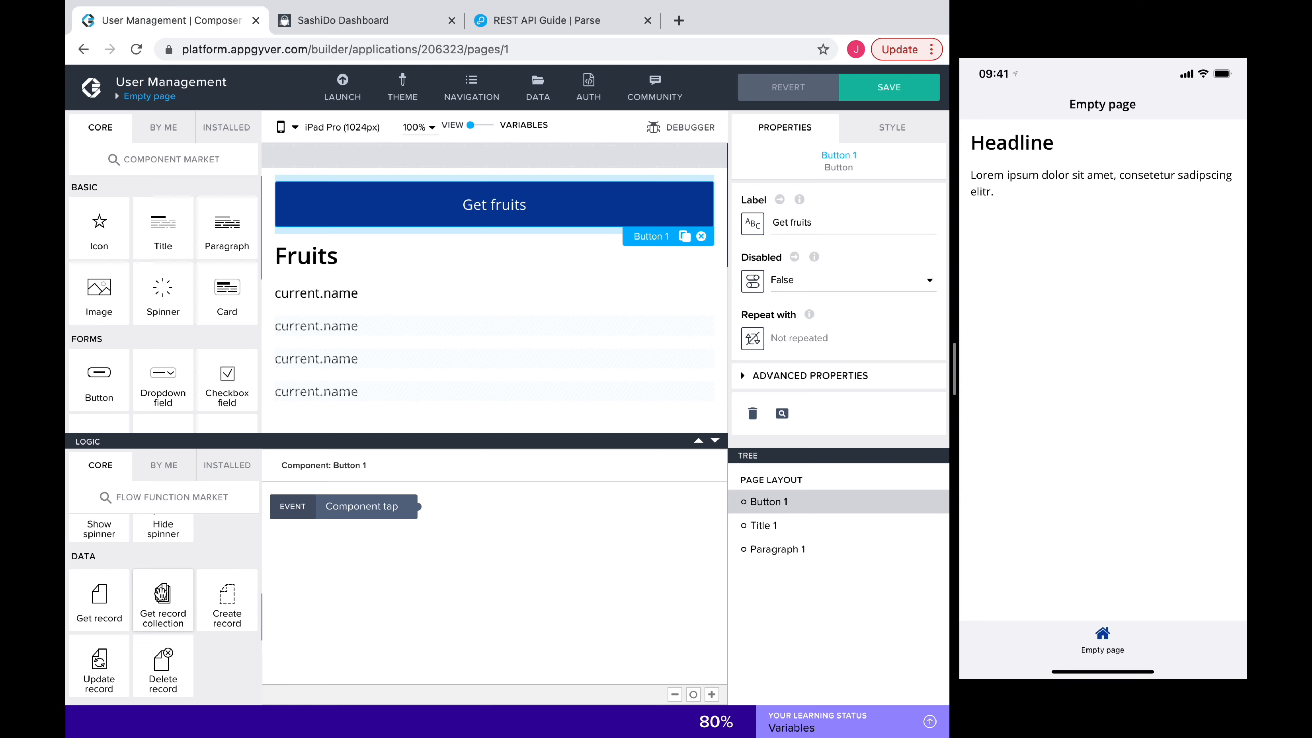
{"action": "left_click_drag", "start_coordinate": [162, 594], "coordinate": [352, 566]}
{"action": "left_click_drag", "start_coordinate": [419, 507], "coordinate": [322, 565]}
Step: Add a Set data variable node to the button's logic and connect the Get record collection node's first output to it
{"action": "scroll", "coordinate": [207, 579], "scroll_direction": "down", "scroll_amount": 5}
{"action": "left_click_drag", "start_coordinate": [227, 577], "coordinate": [634, 557]}
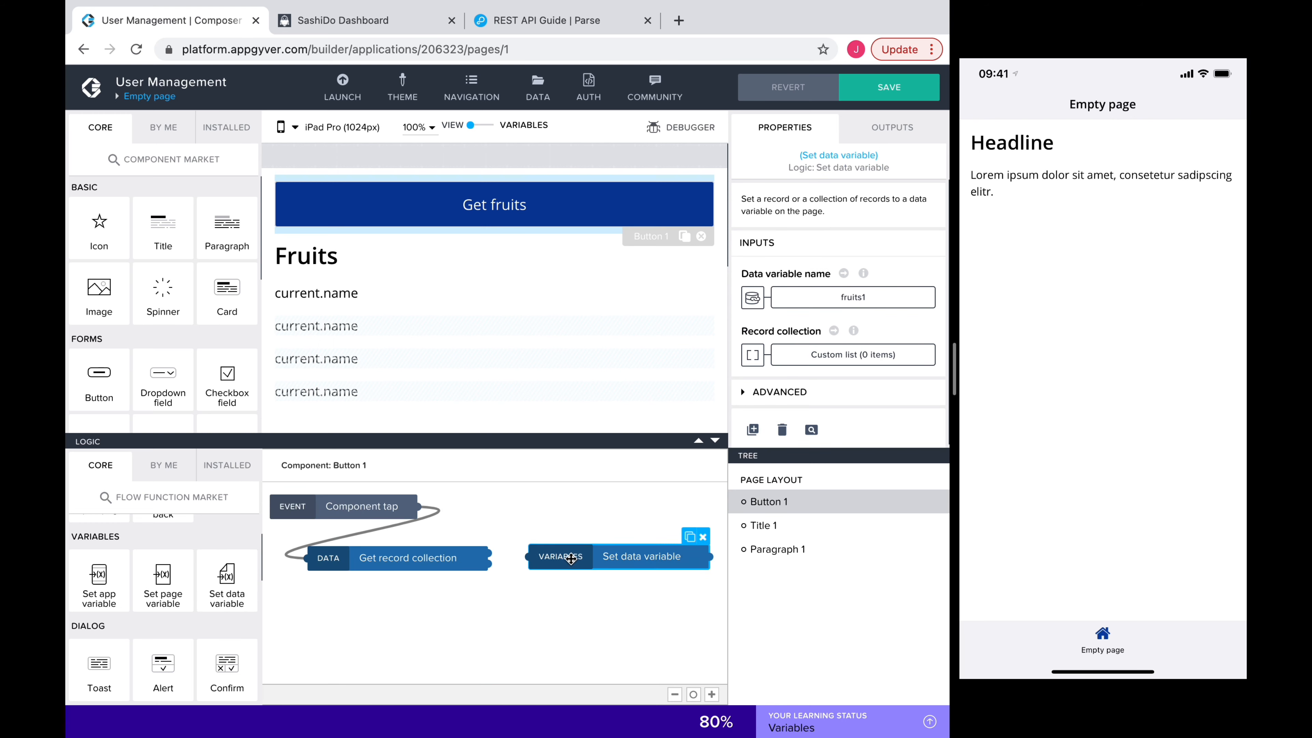
{"action": "left_click_drag", "start_coordinate": [490, 553], "coordinate": [532, 557]}
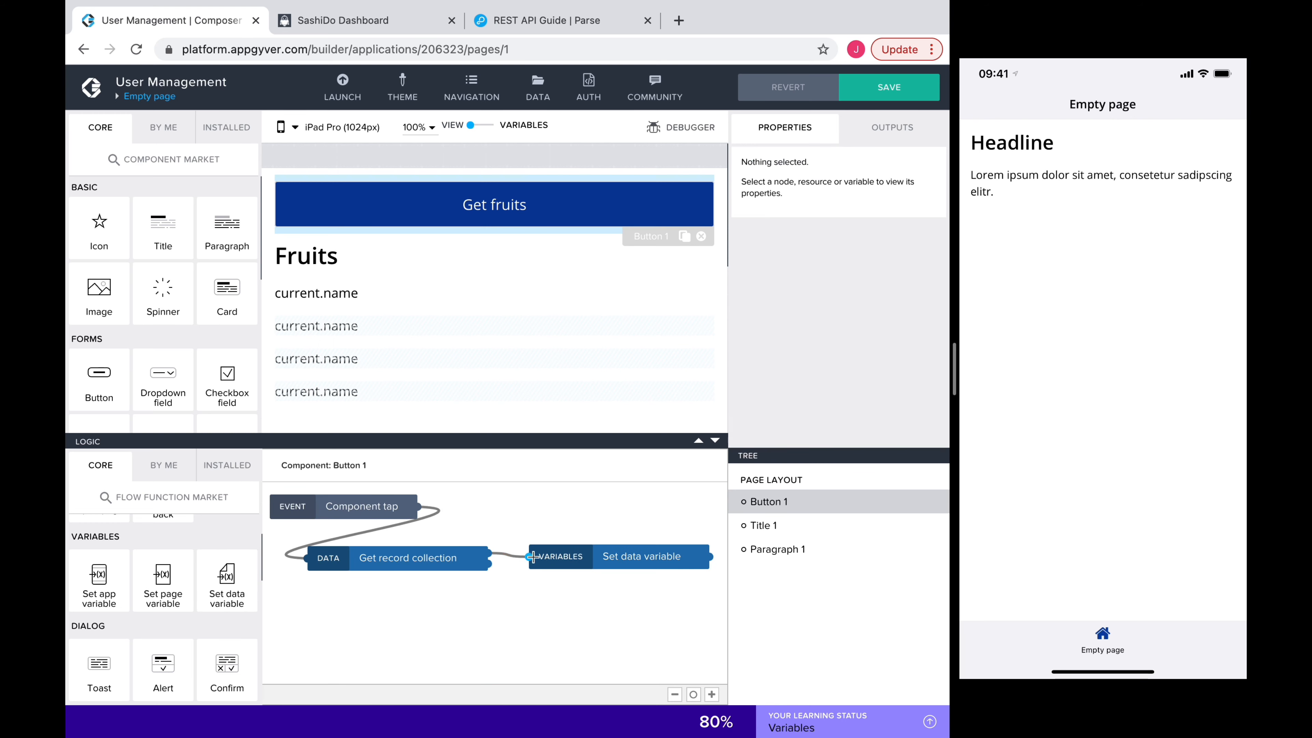
Step: Bind the Set data variable node's record collection to the Get record collection node's Collection of records output and save the application
{"action": "left_click", "coordinate": [532, 556]}
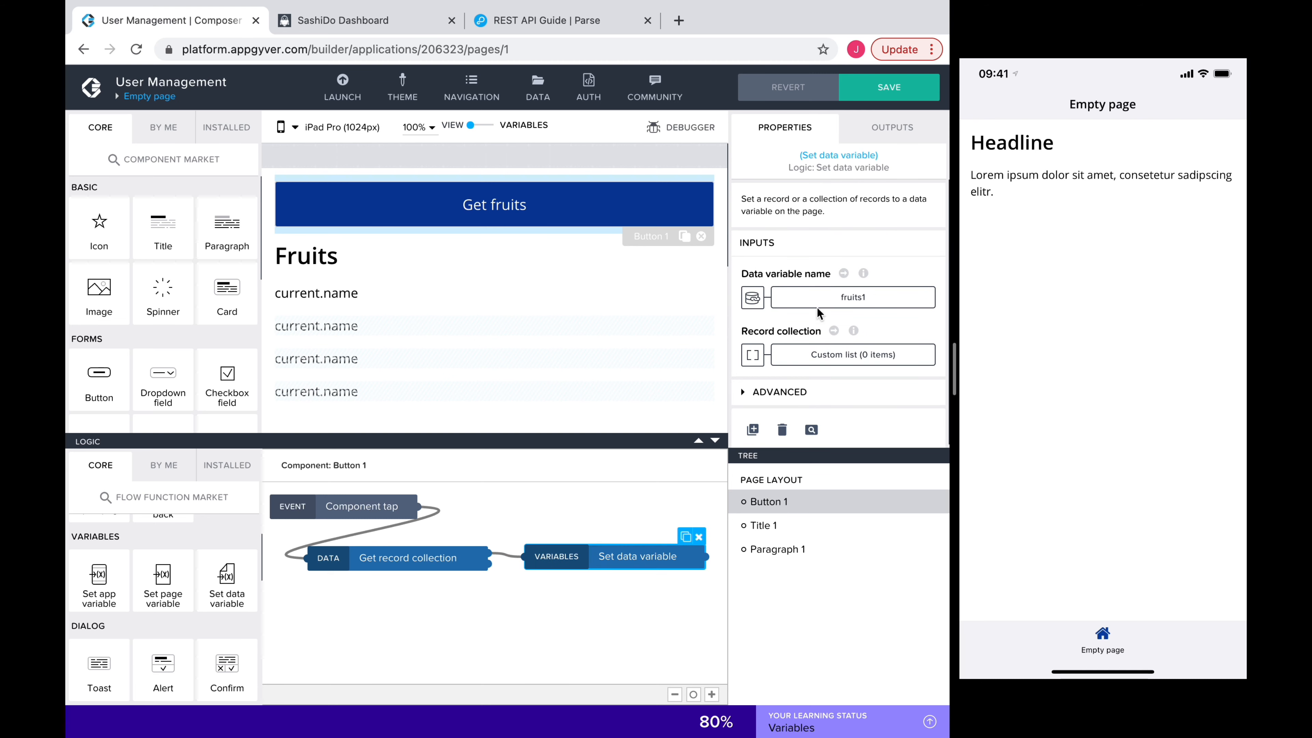
{"action": "left_click", "coordinate": [752, 355]}
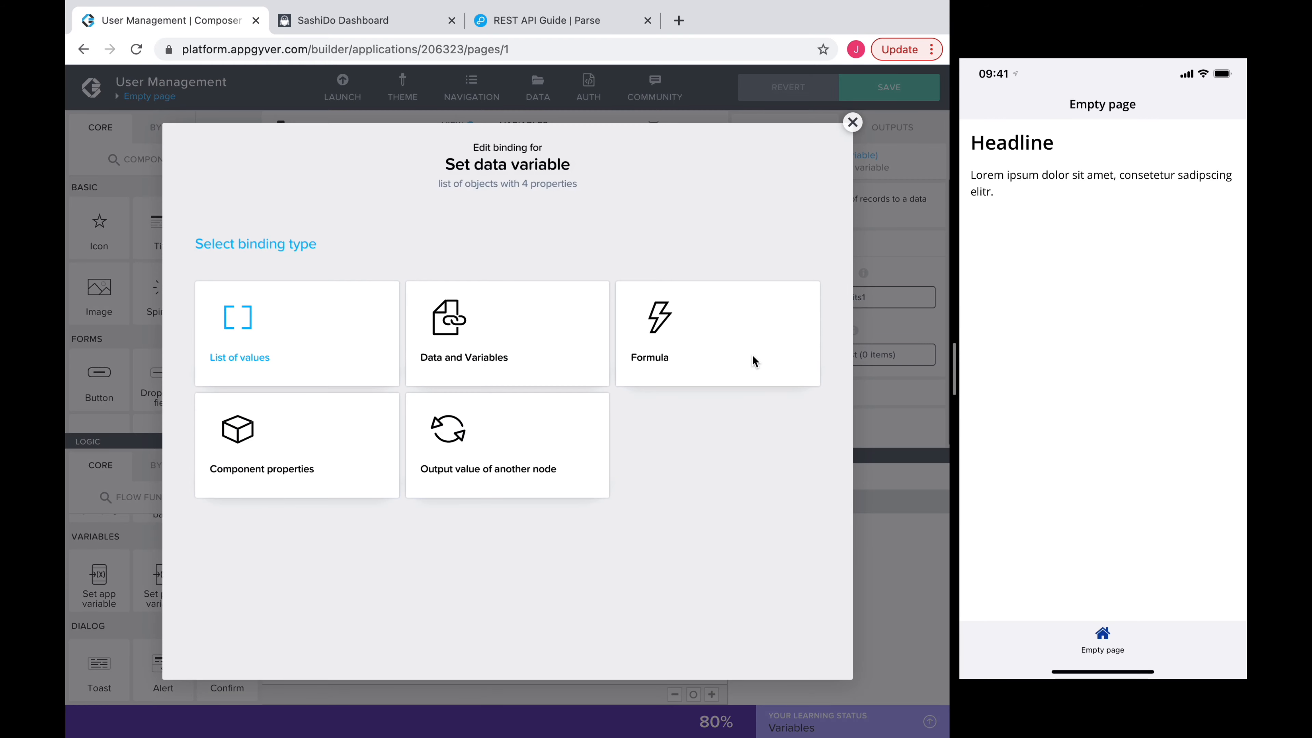
{"action": "left_click", "coordinate": [492, 446]}
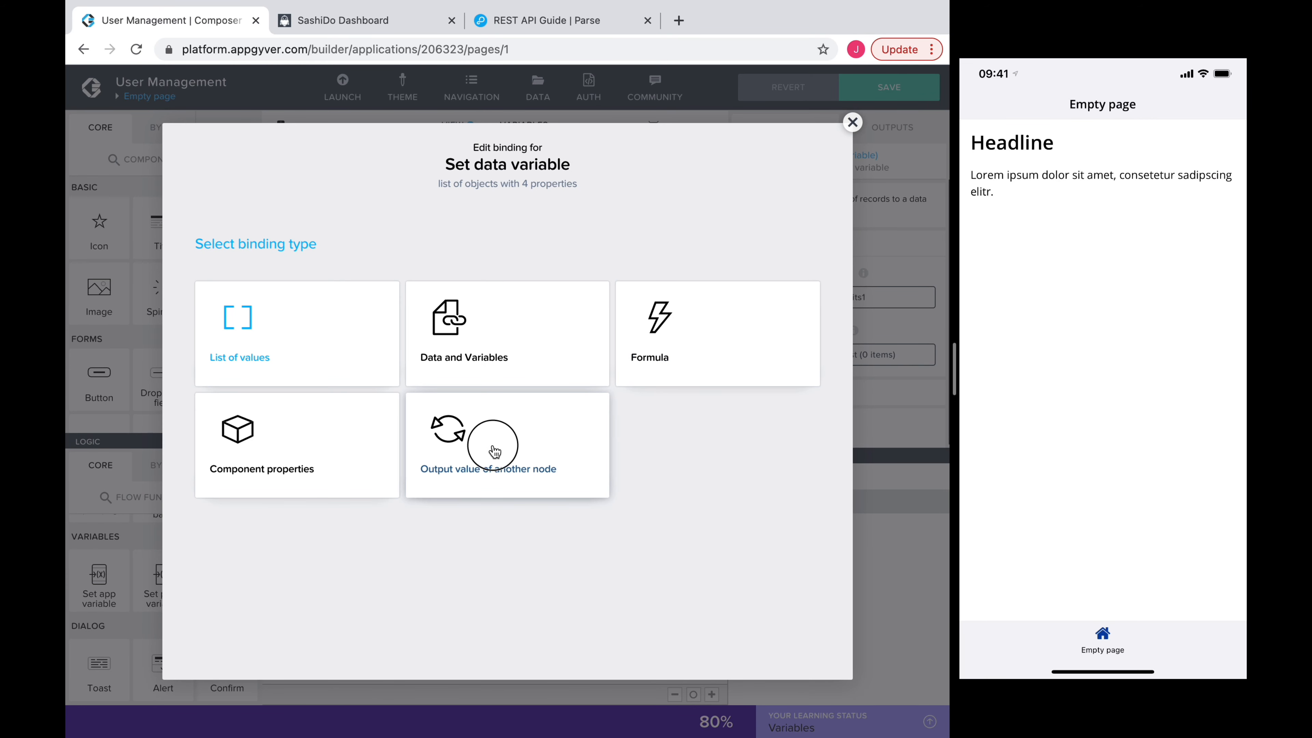
{"action": "left_click", "coordinate": [406, 392]}
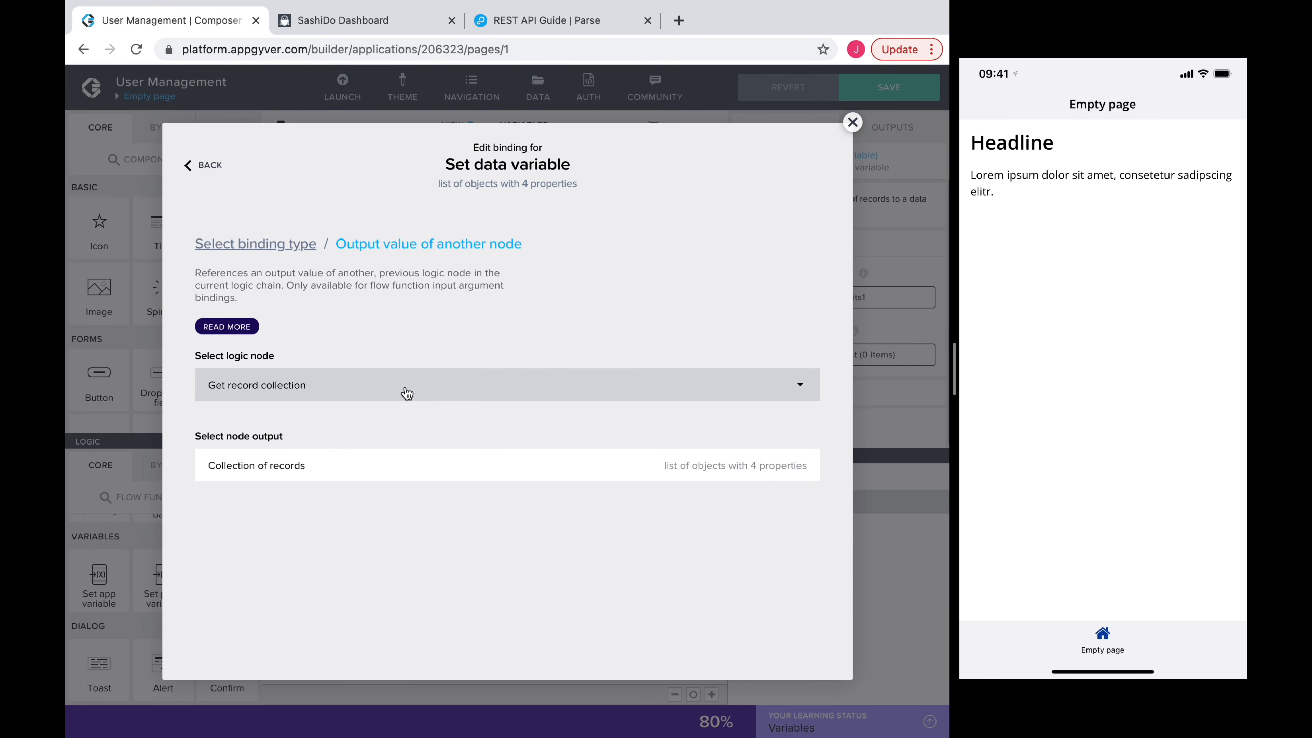
{"action": "left_click", "coordinate": [380, 471]}
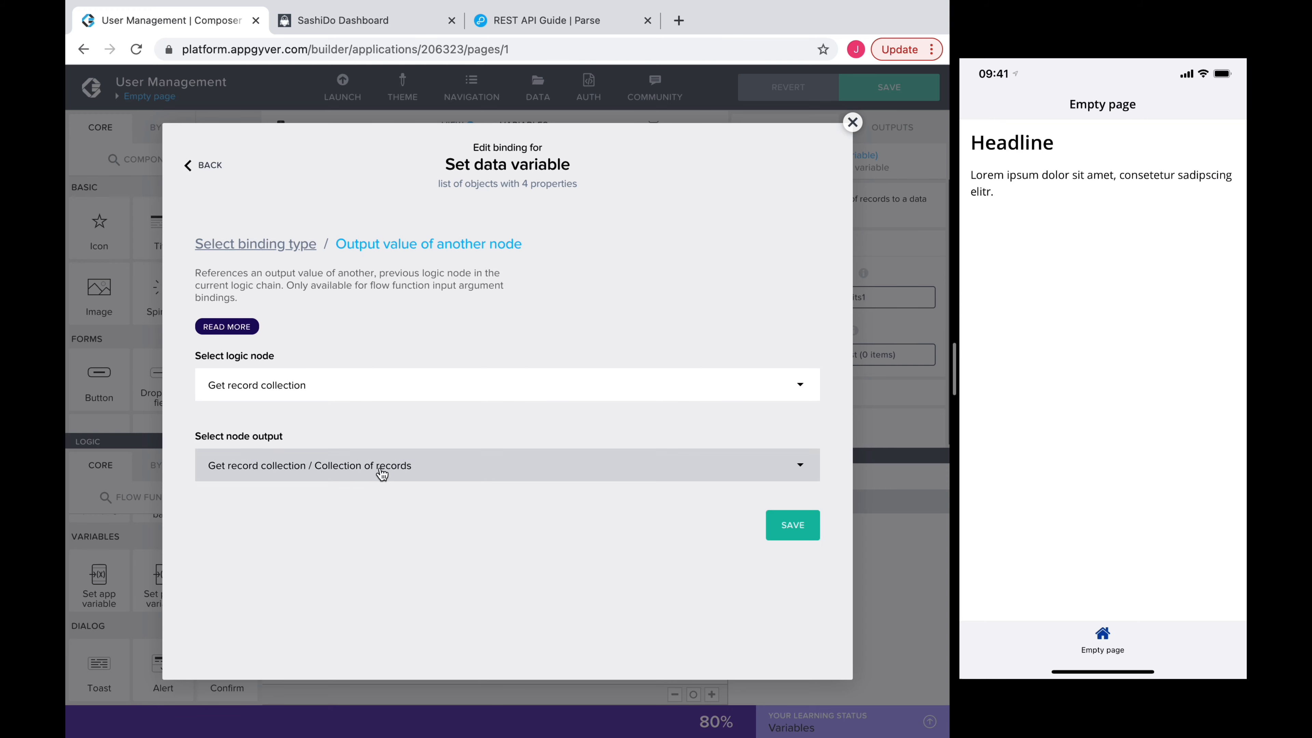
{"action": "left_click", "coordinate": [791, 529]}
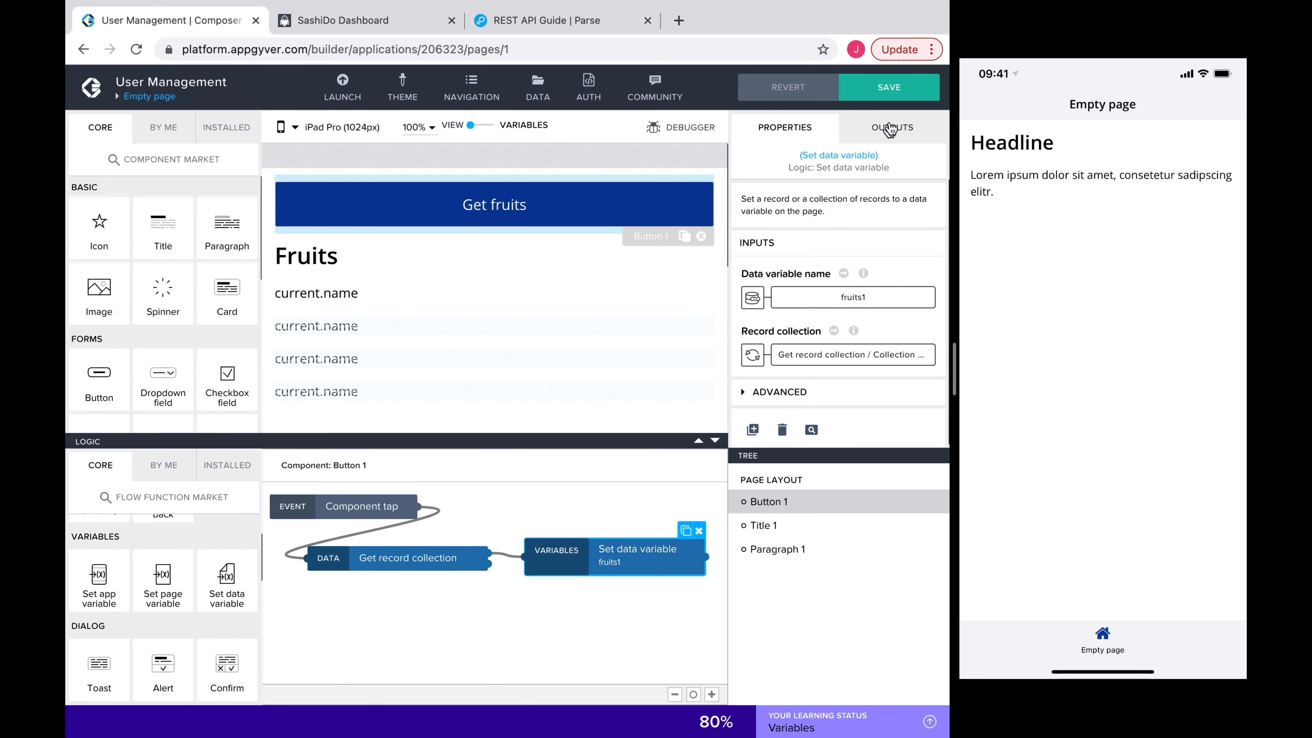
{"action": "left_click", "coordinate": [888, 93]}
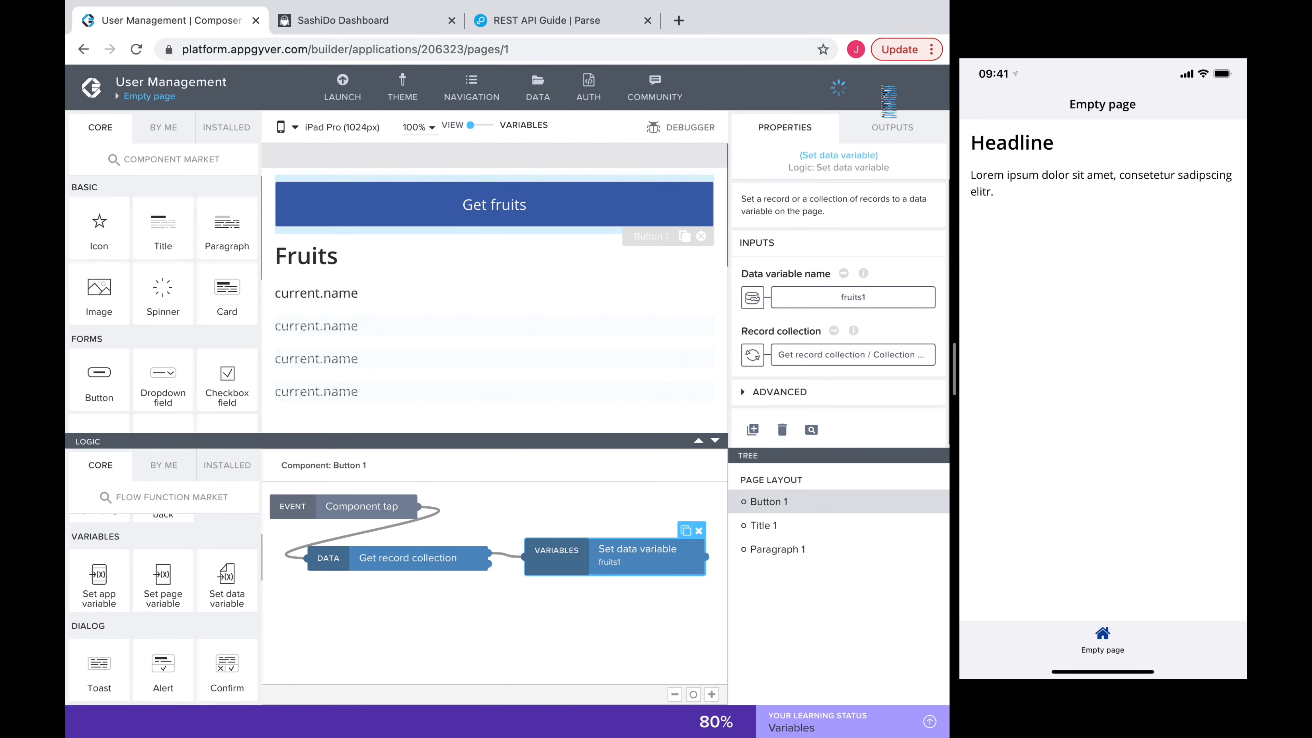